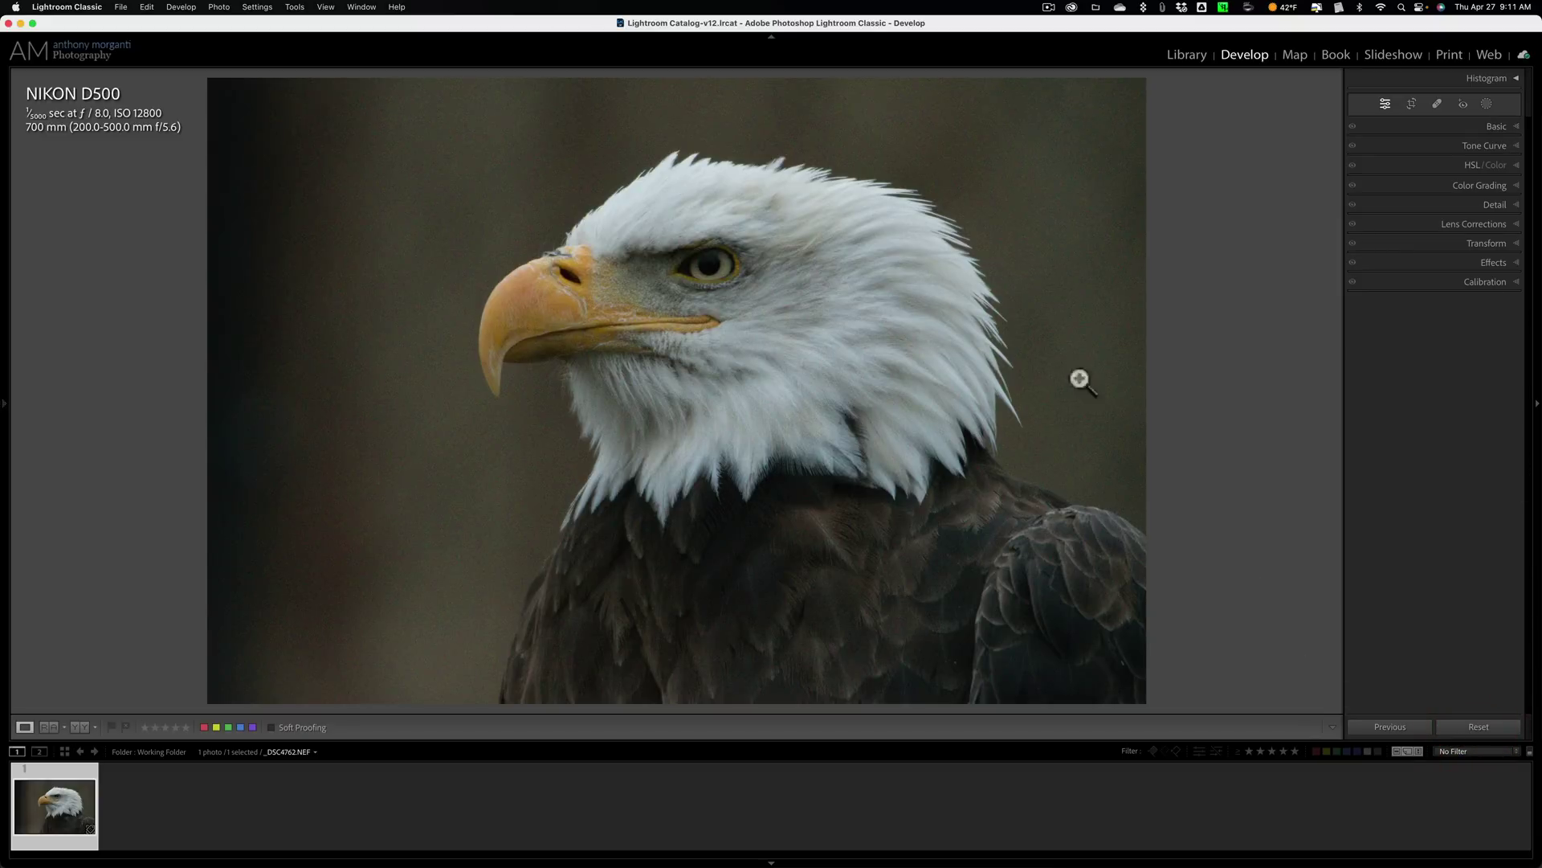
Zoom into the eagle's eye and back, then inspect Detail's AI Denoise and Manual Noise Reduction.
{"action": "left_click", "coordinate": [644, 251]}
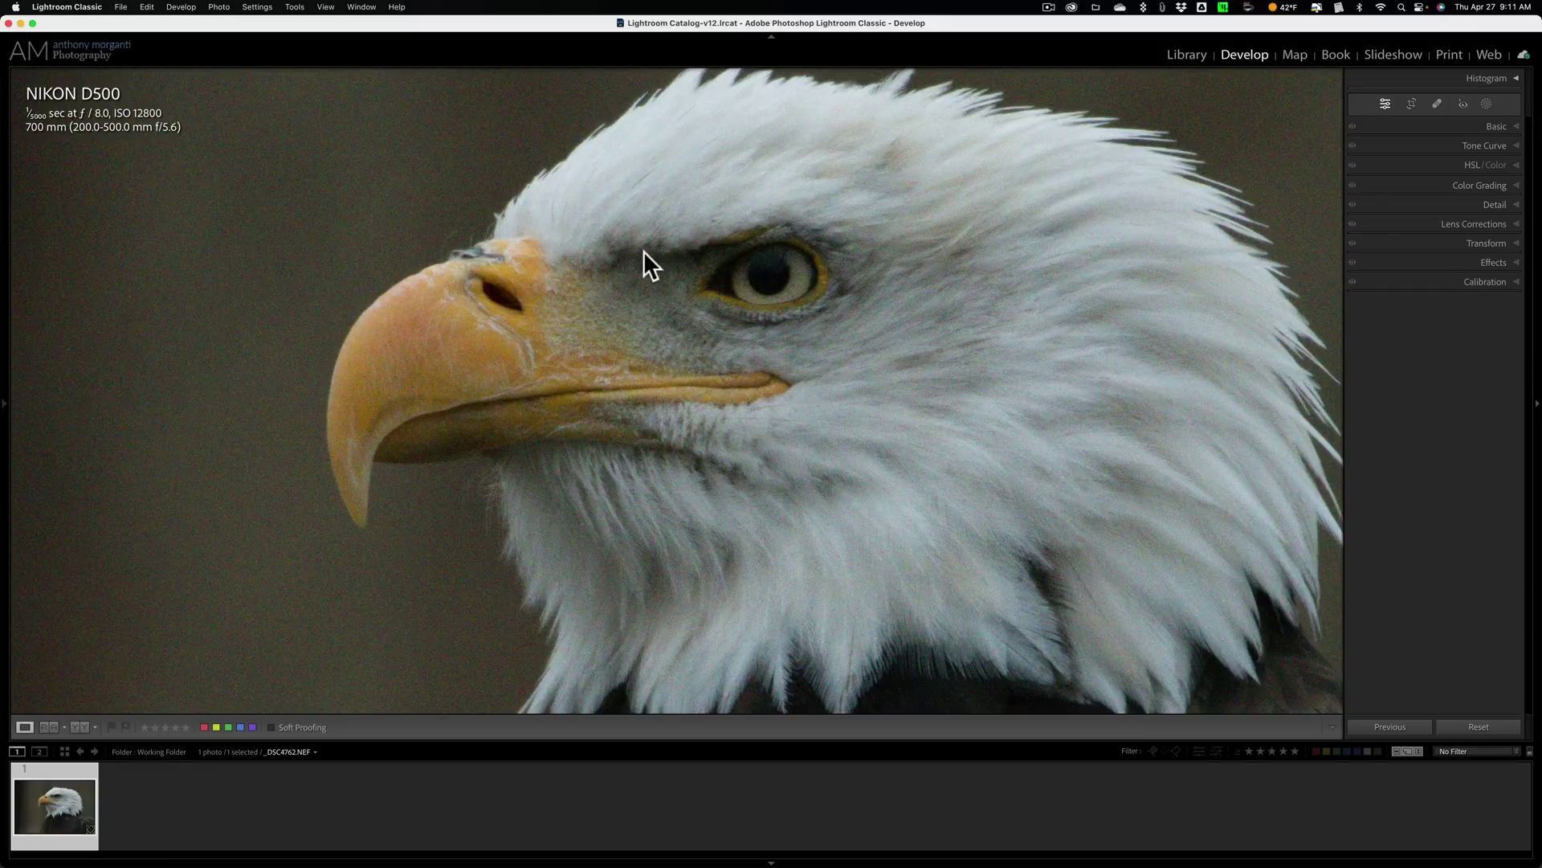
{"action": "left_click", "coordinate": [644, 251]}
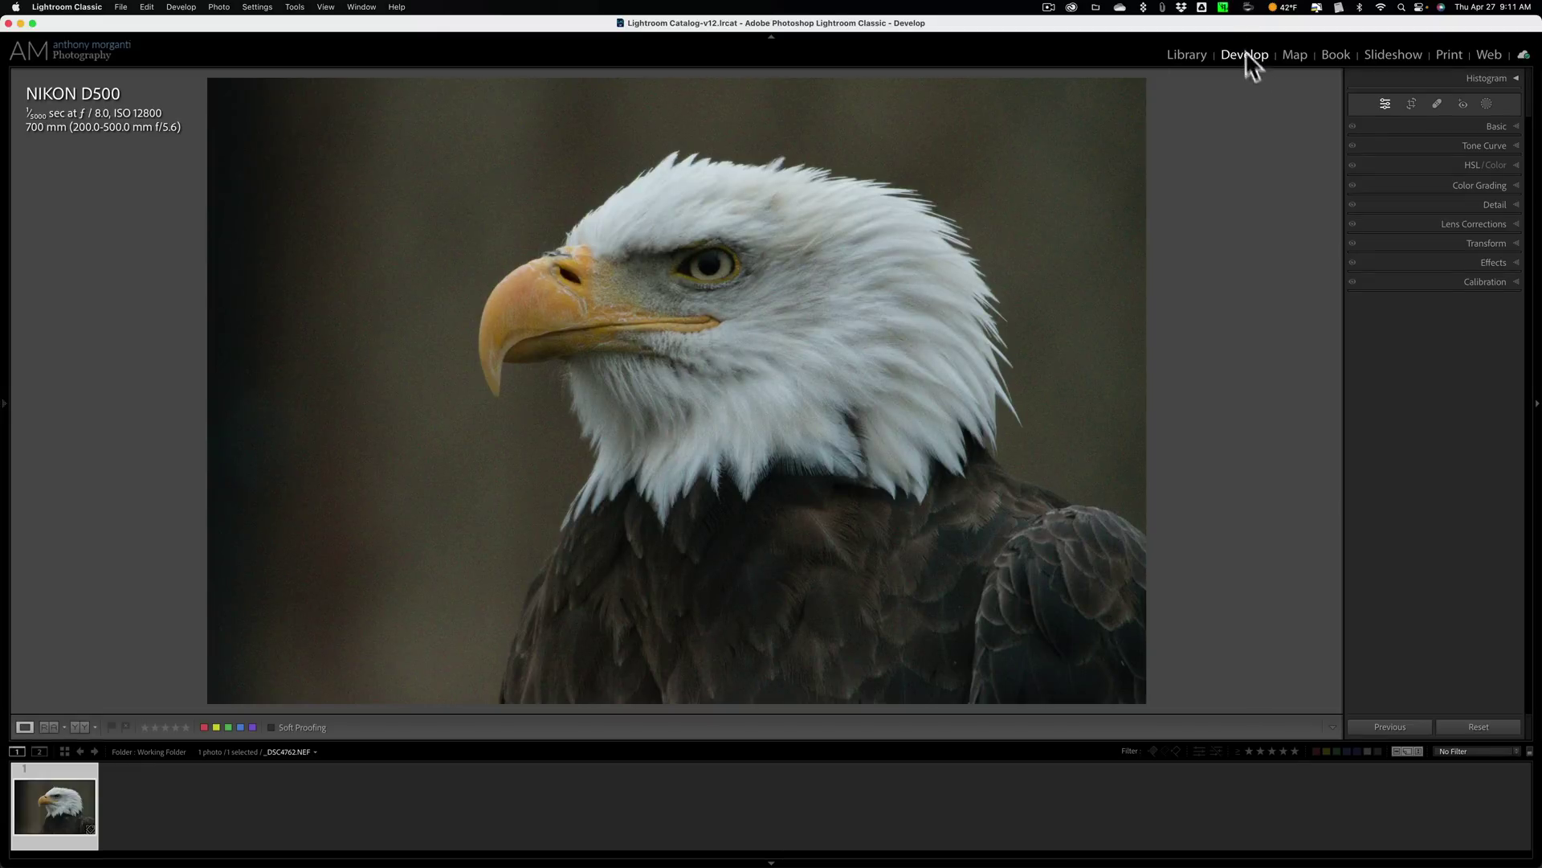
{"action": "left_click", "coordinate": [1516, 205]}
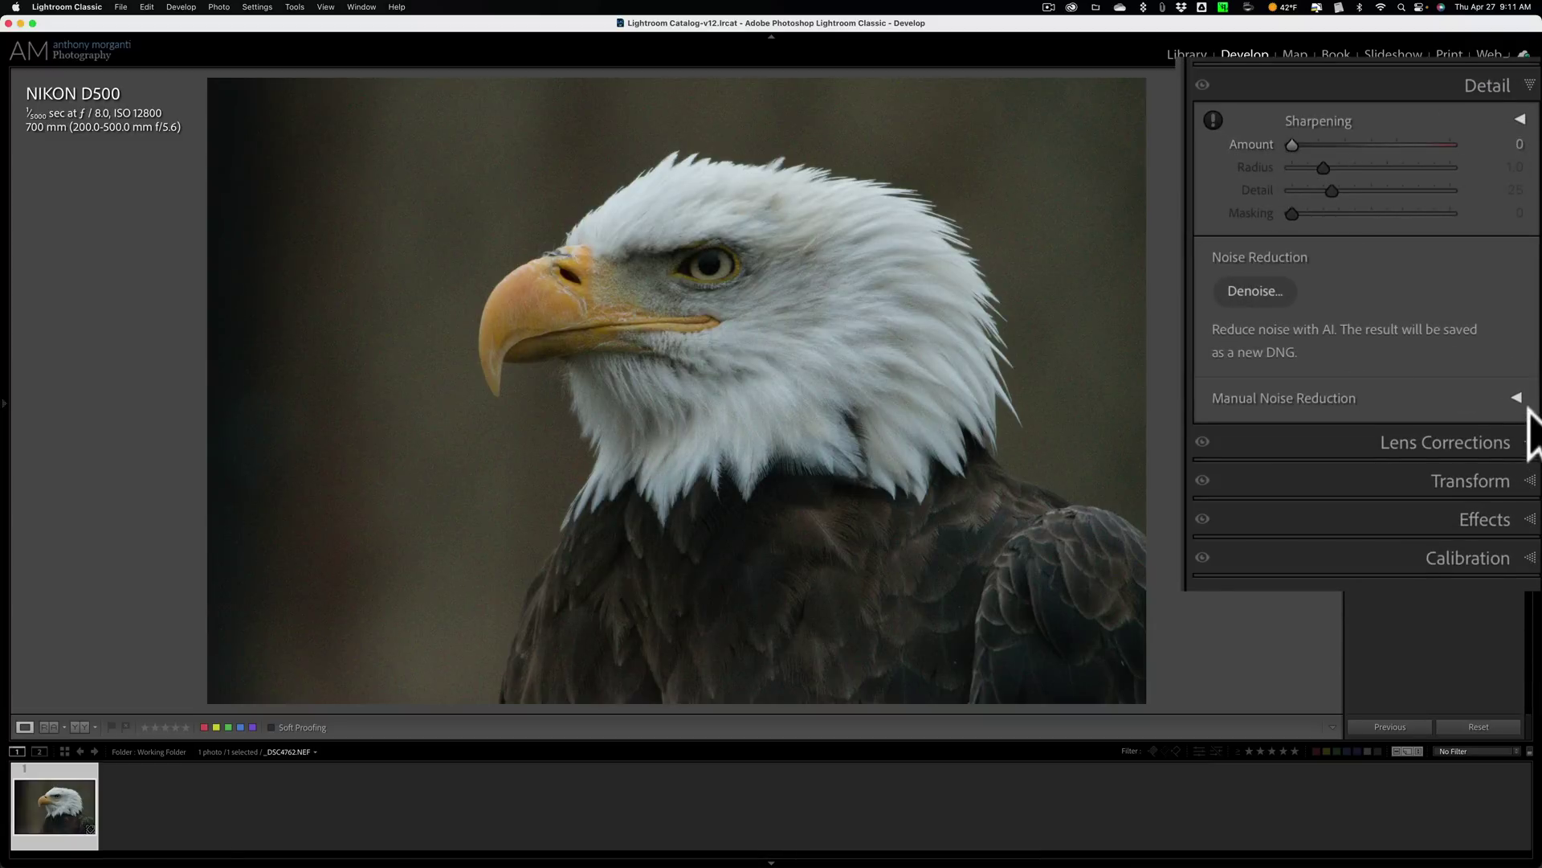
{"action": "left_click", "coordinate": [1518, 397]}
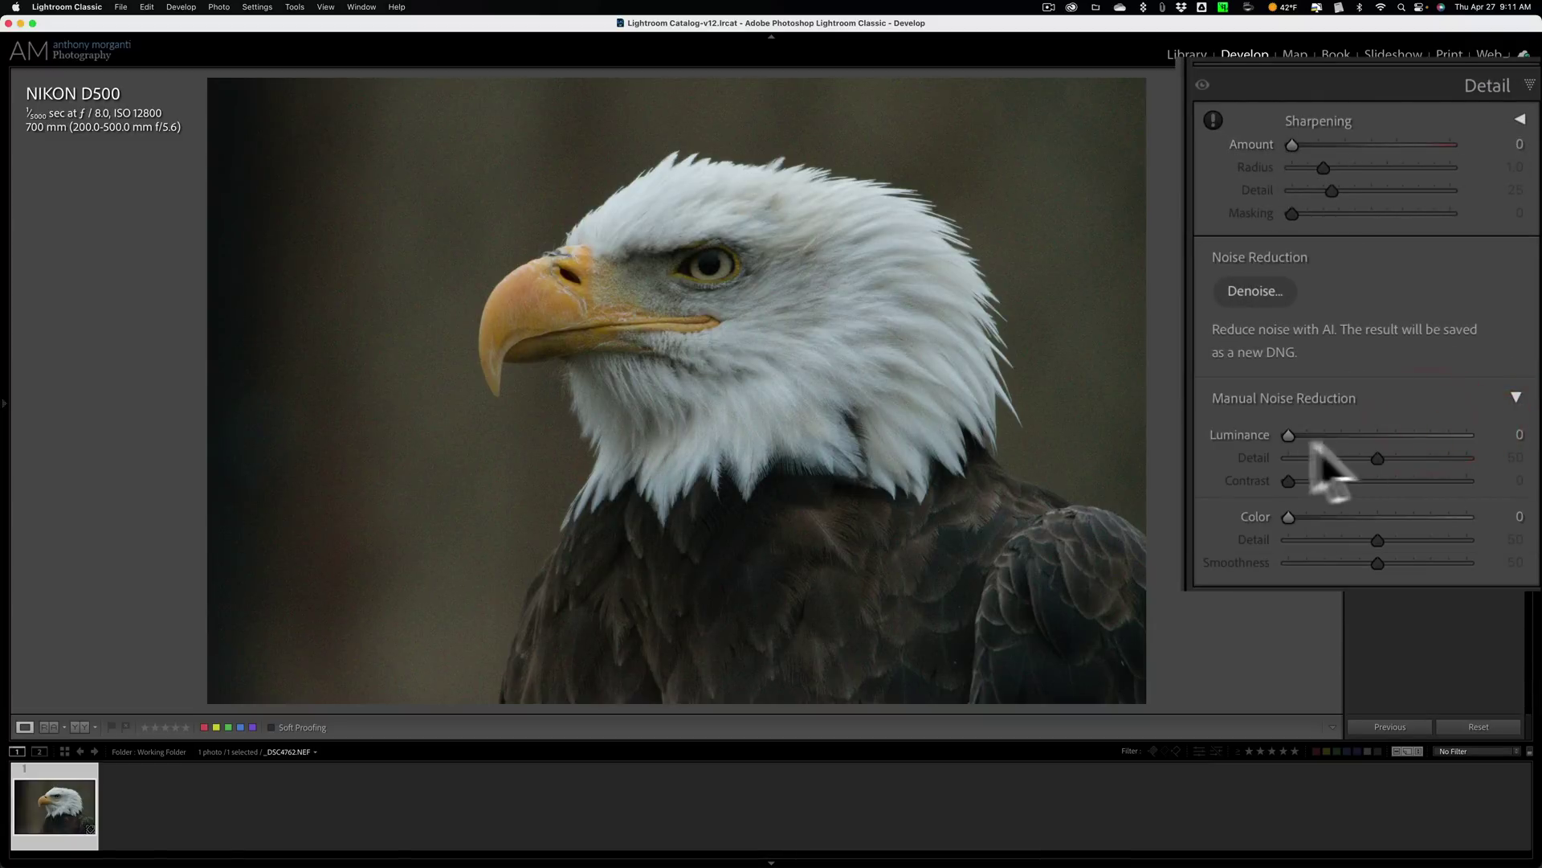
{"action": "left_click", "coordinate": [1517, 397]}
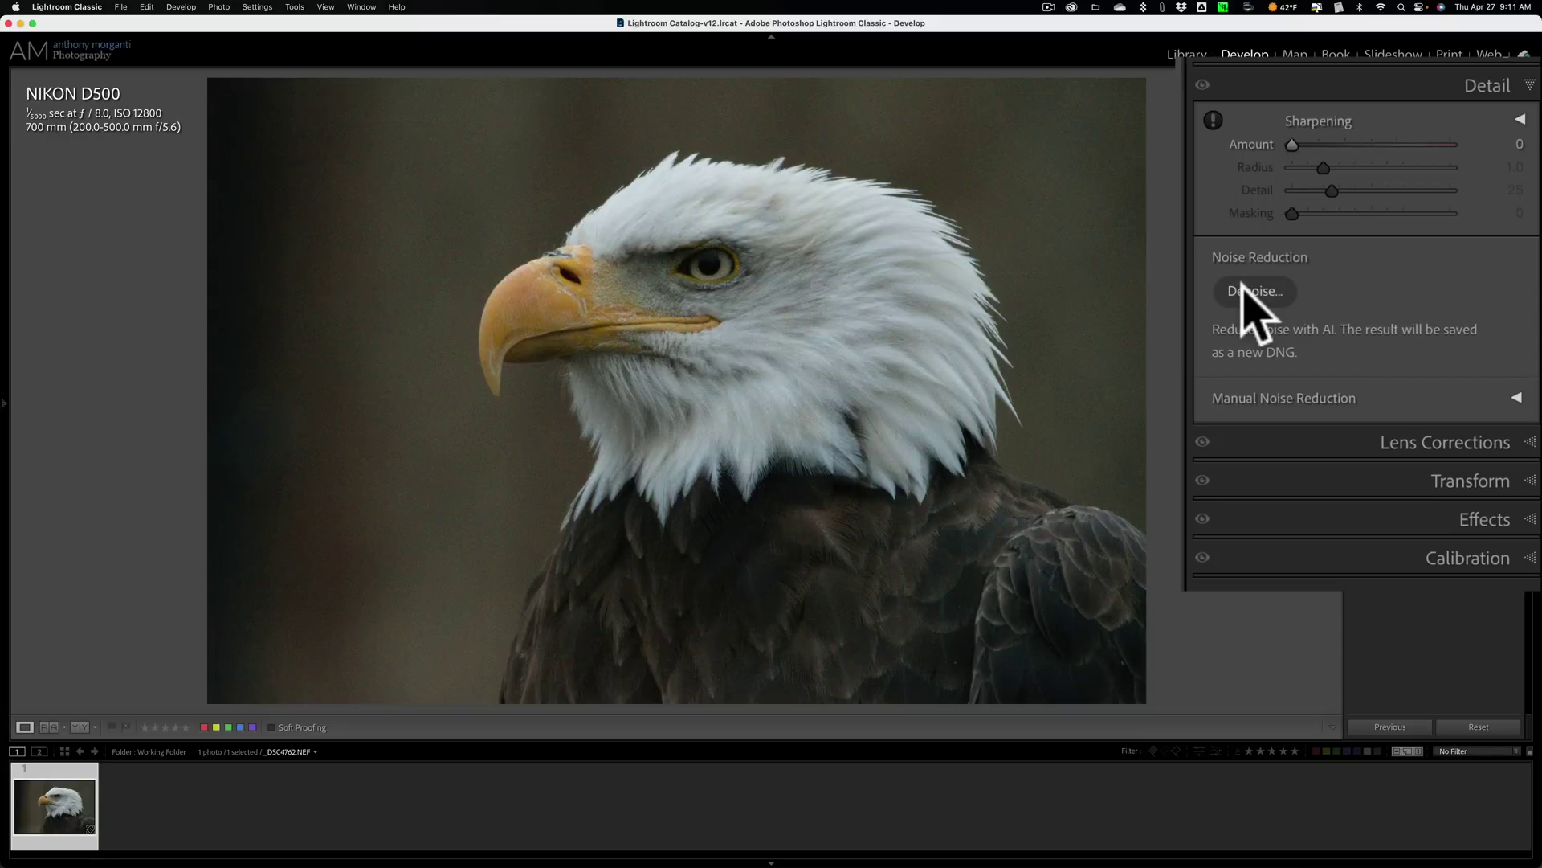
Run AI Denoise at Amount 100 to produce _DSC4762-Enhanced-NR.dng.
{"action": "left_click", "coordinate": [1244, 290]}
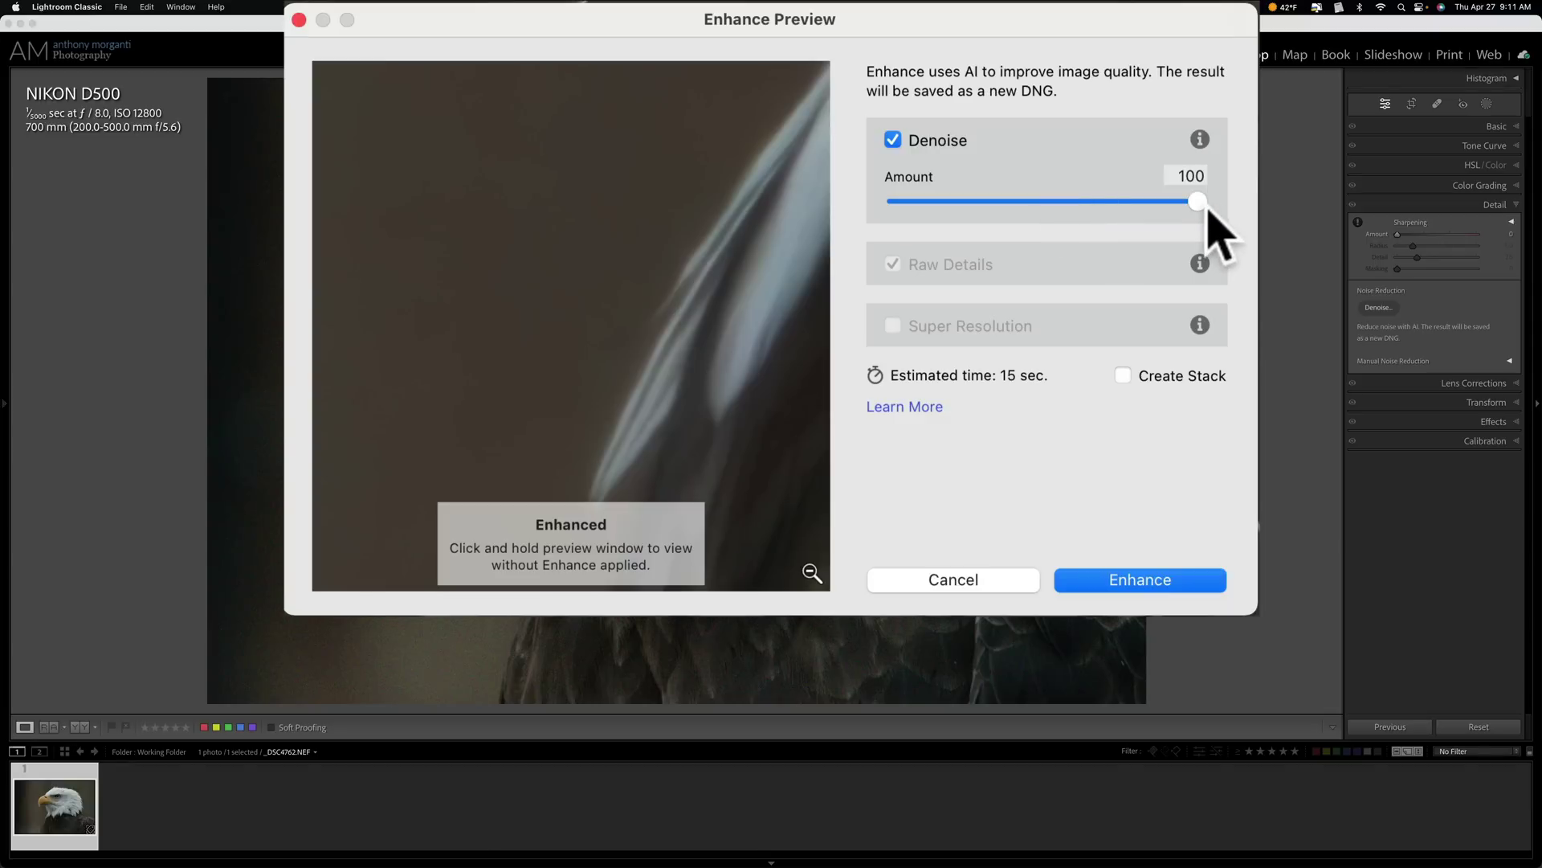
{"action": "left_click", "coordinate": [1134, 585]}
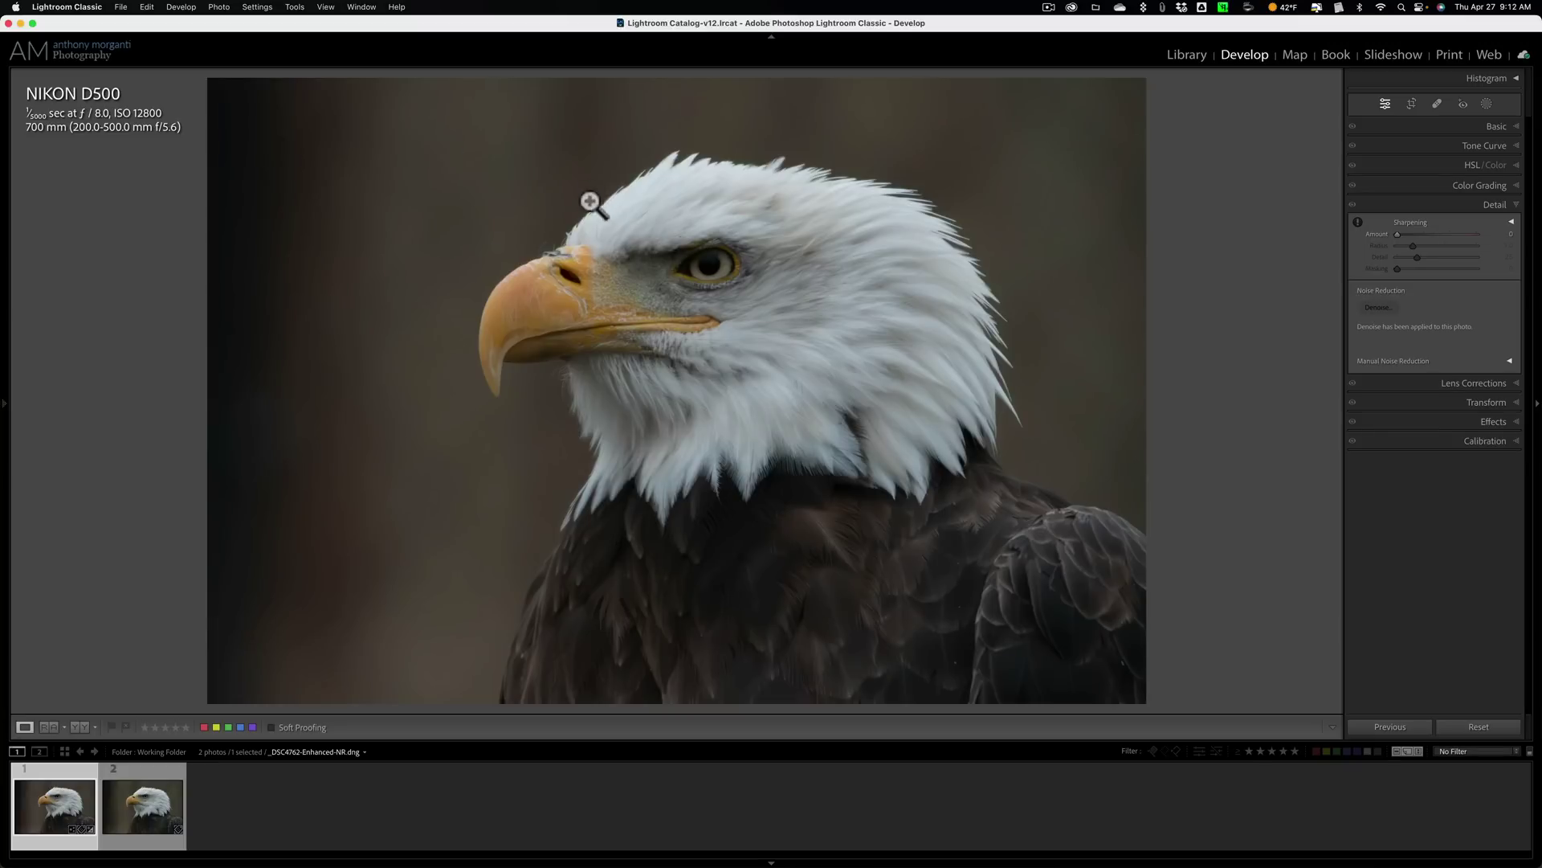
Browse the Basic panel's profiles, including Camera Matching, and confirm the original NEF uses Adobe Color.
{"action": "left_click", "coordinate": [1486, 204]}
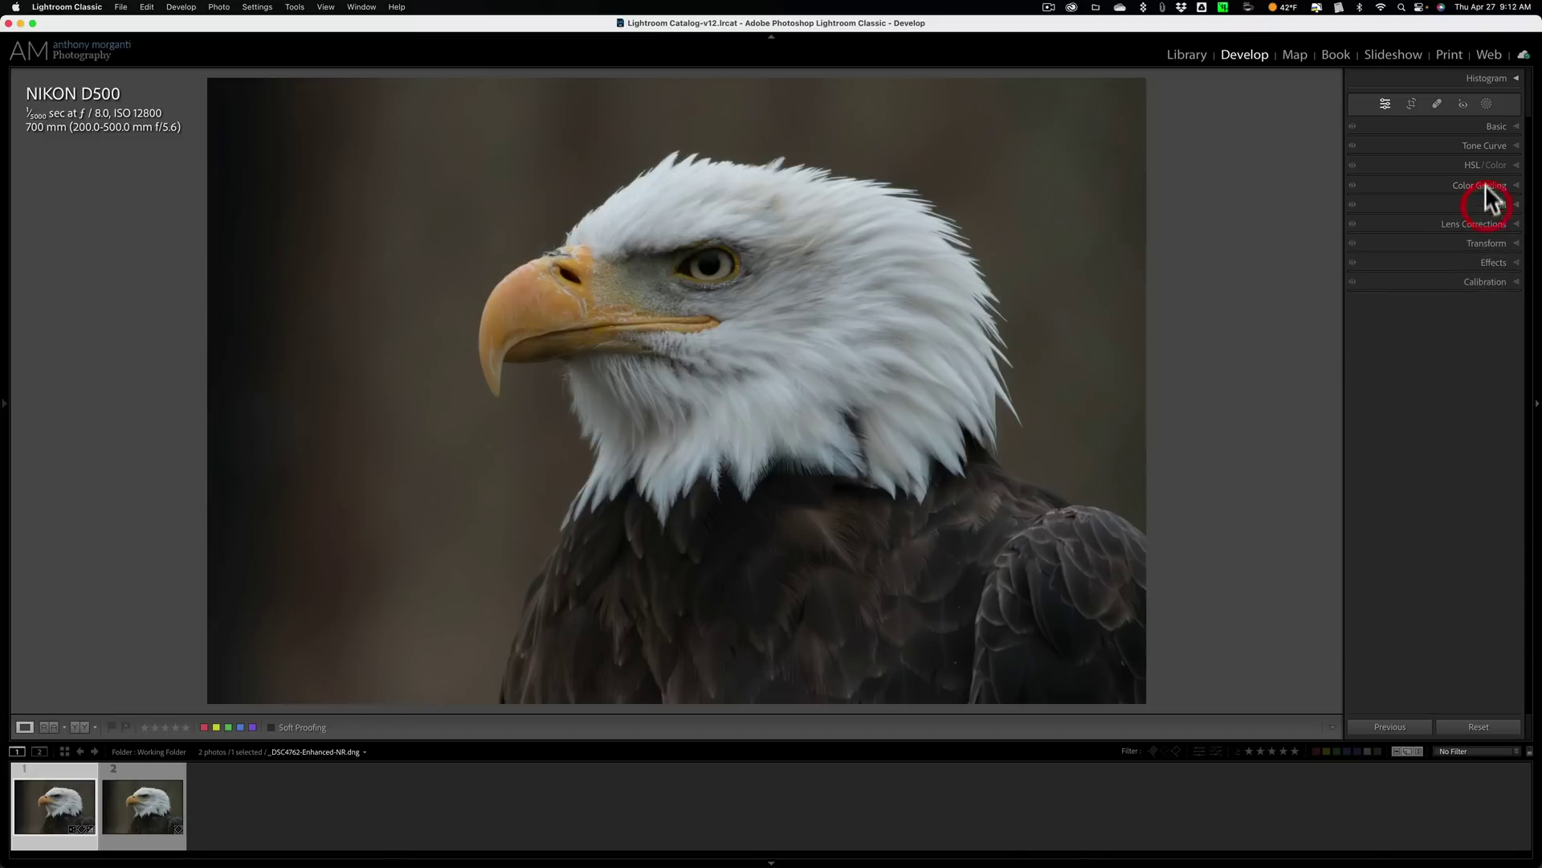
{"action": "left_click", "coordinate": [1493, 127]}
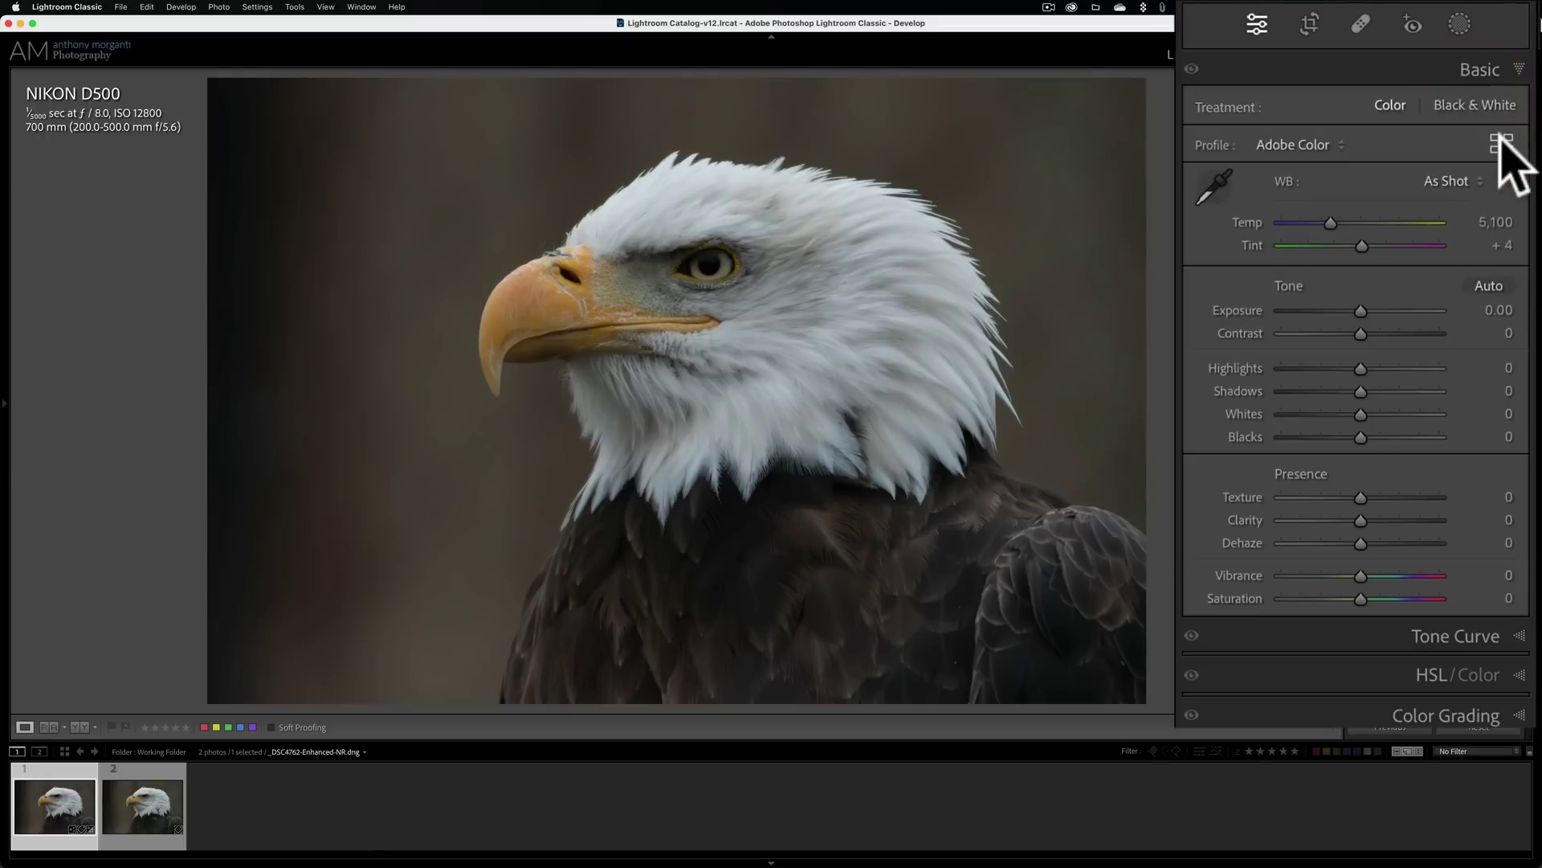
{"action": "left_click", "coordinate": [1500, 144]}
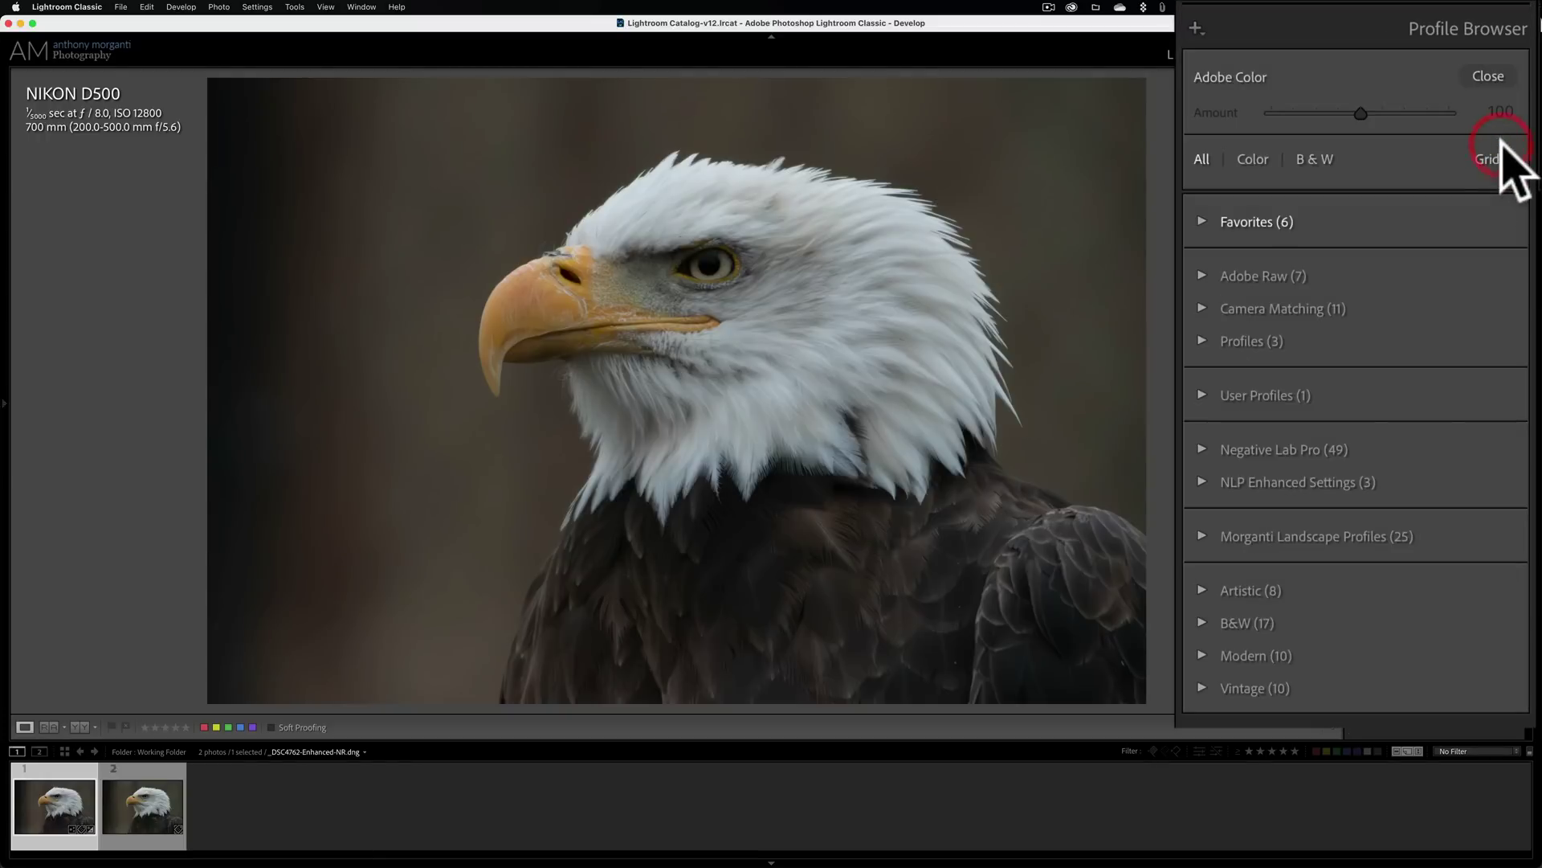
{"action": "left_click", "coordinate": [1202, 308]}
{"action": "left_click", "coordinate": [1202, 309]}
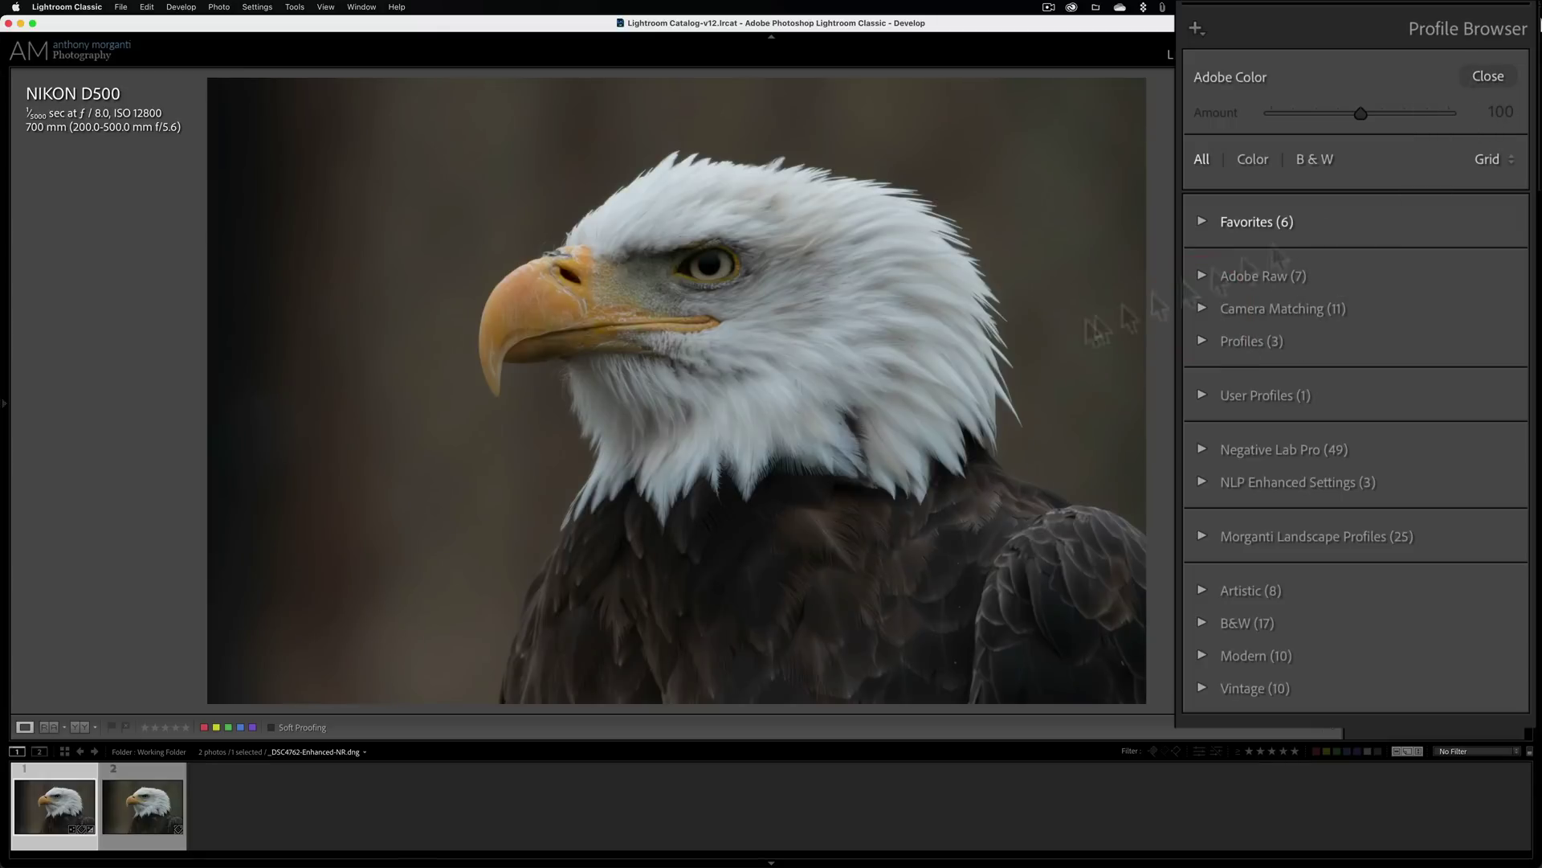
{"action": "left_click", "coordinate": [155, 821]}
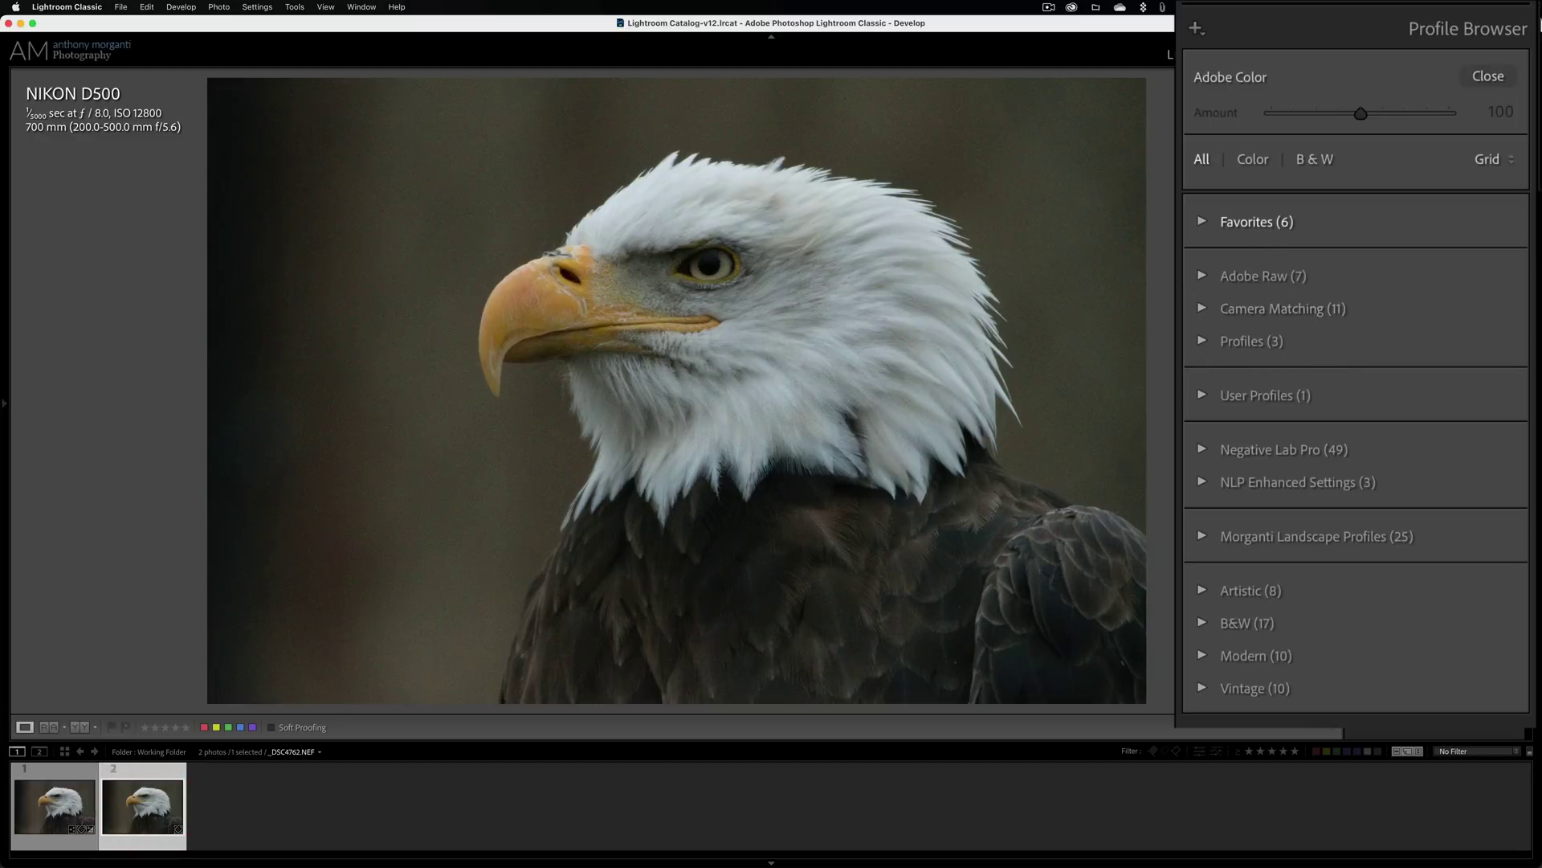
{"action": "left_click", "coordinate": [1482, 75]}
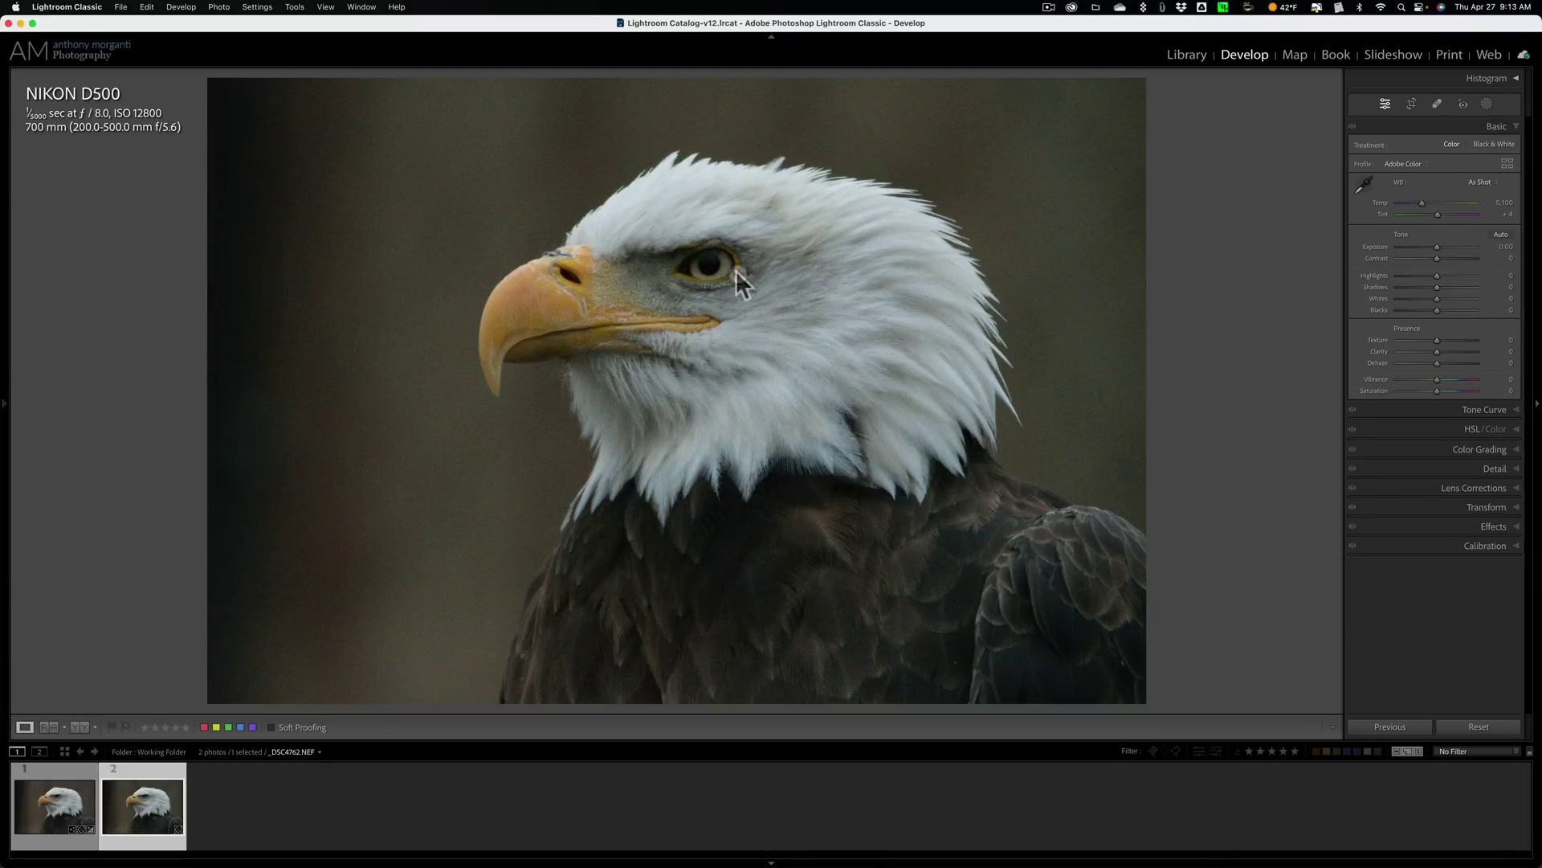
Compare the eye at 1:1 between the NEF and Enhanced DNG, returning to Fit on the DNG.
{"action": "left_click", "coordinate": [707, 263]}
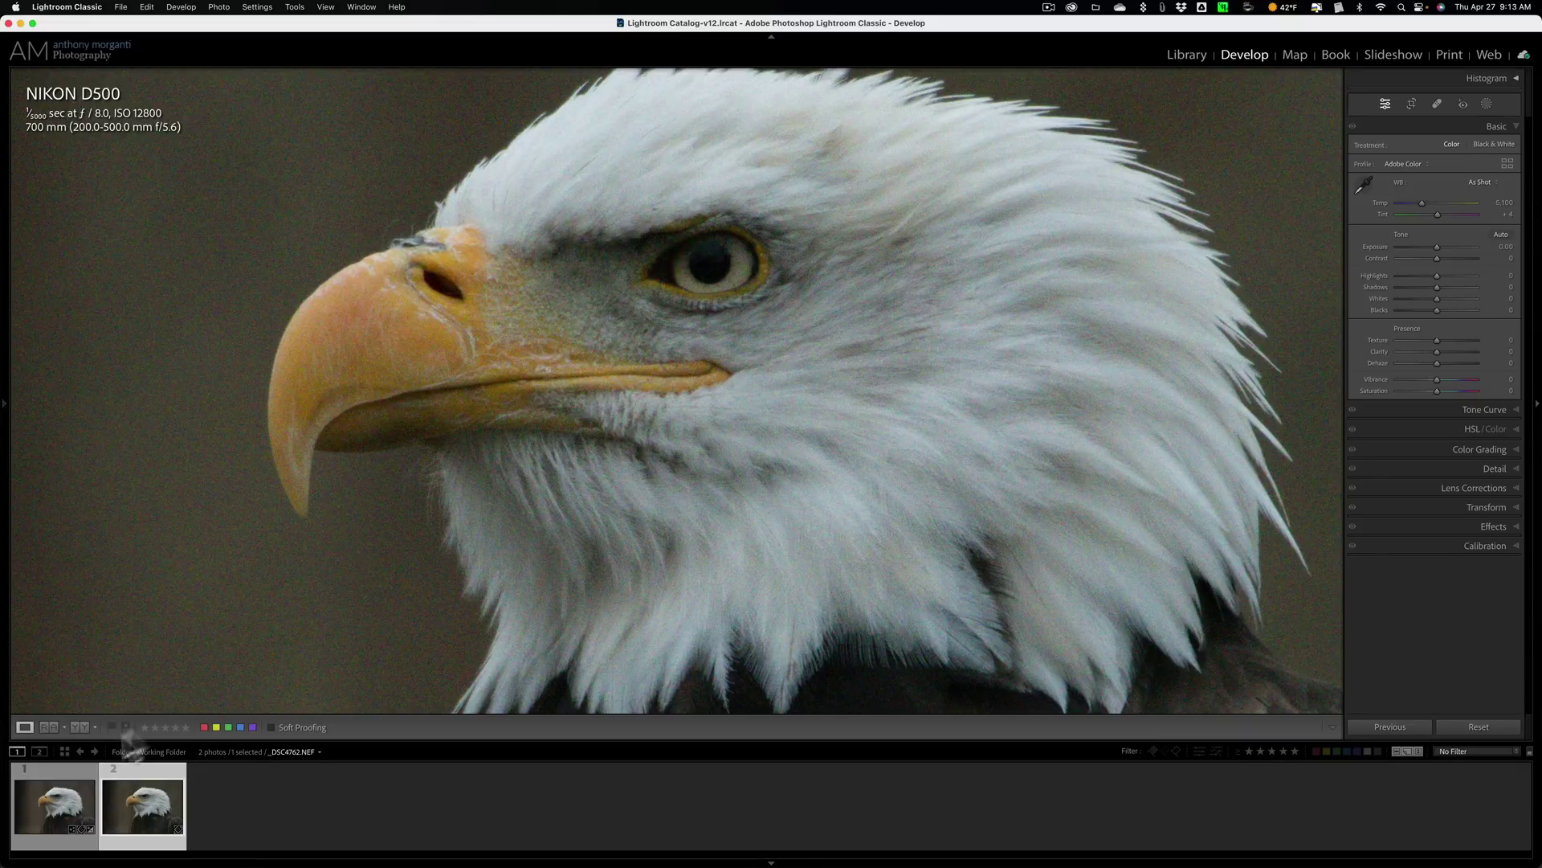
{"action": "left_click", "coordinate": [57, 806]}
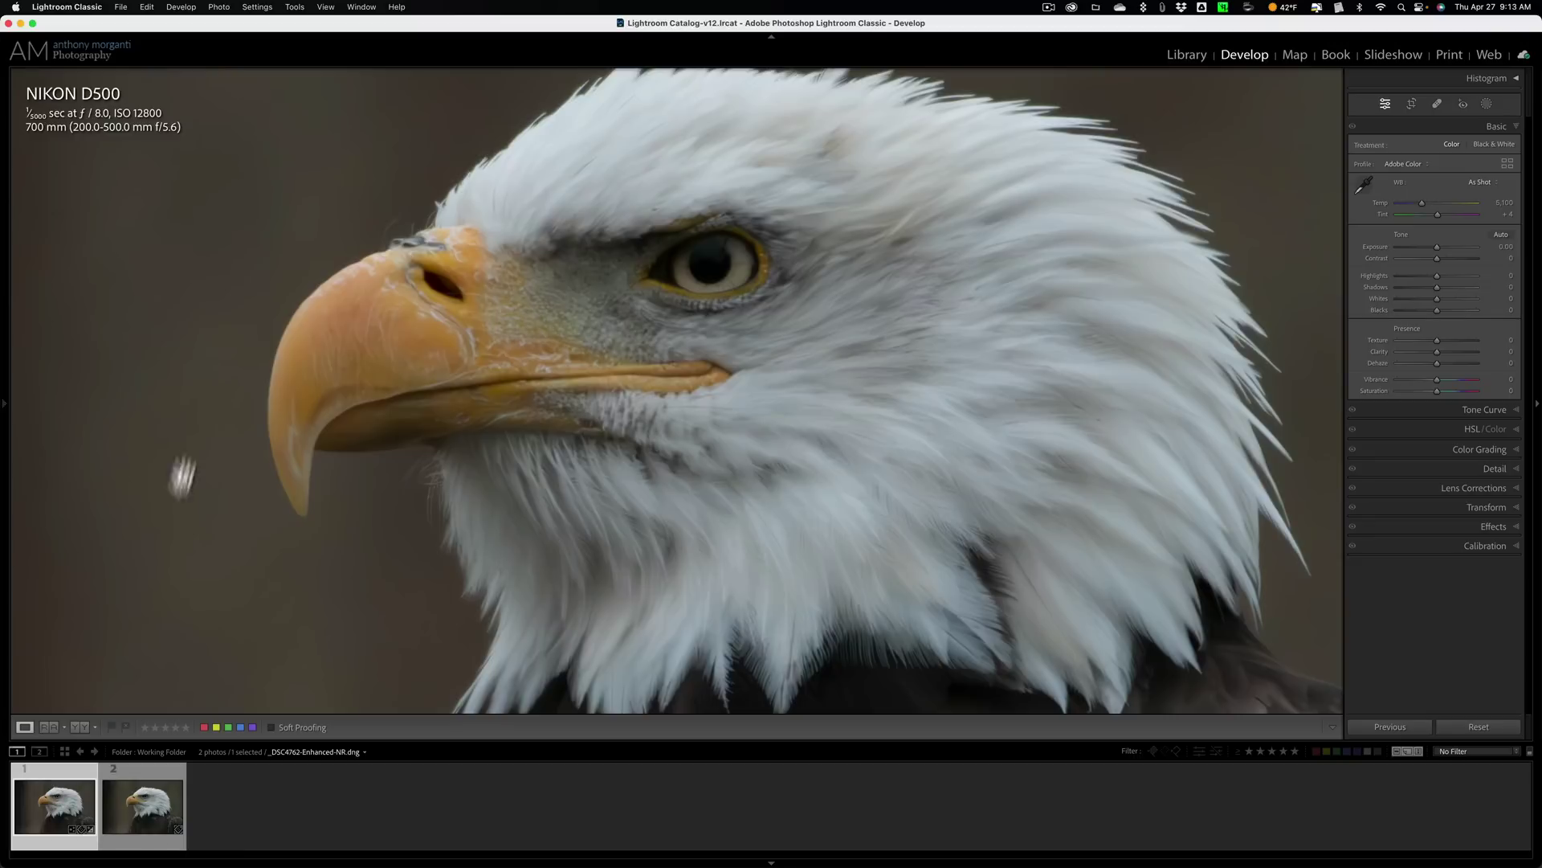
{"action": "left_click", "coordinate": [1494, 126]}
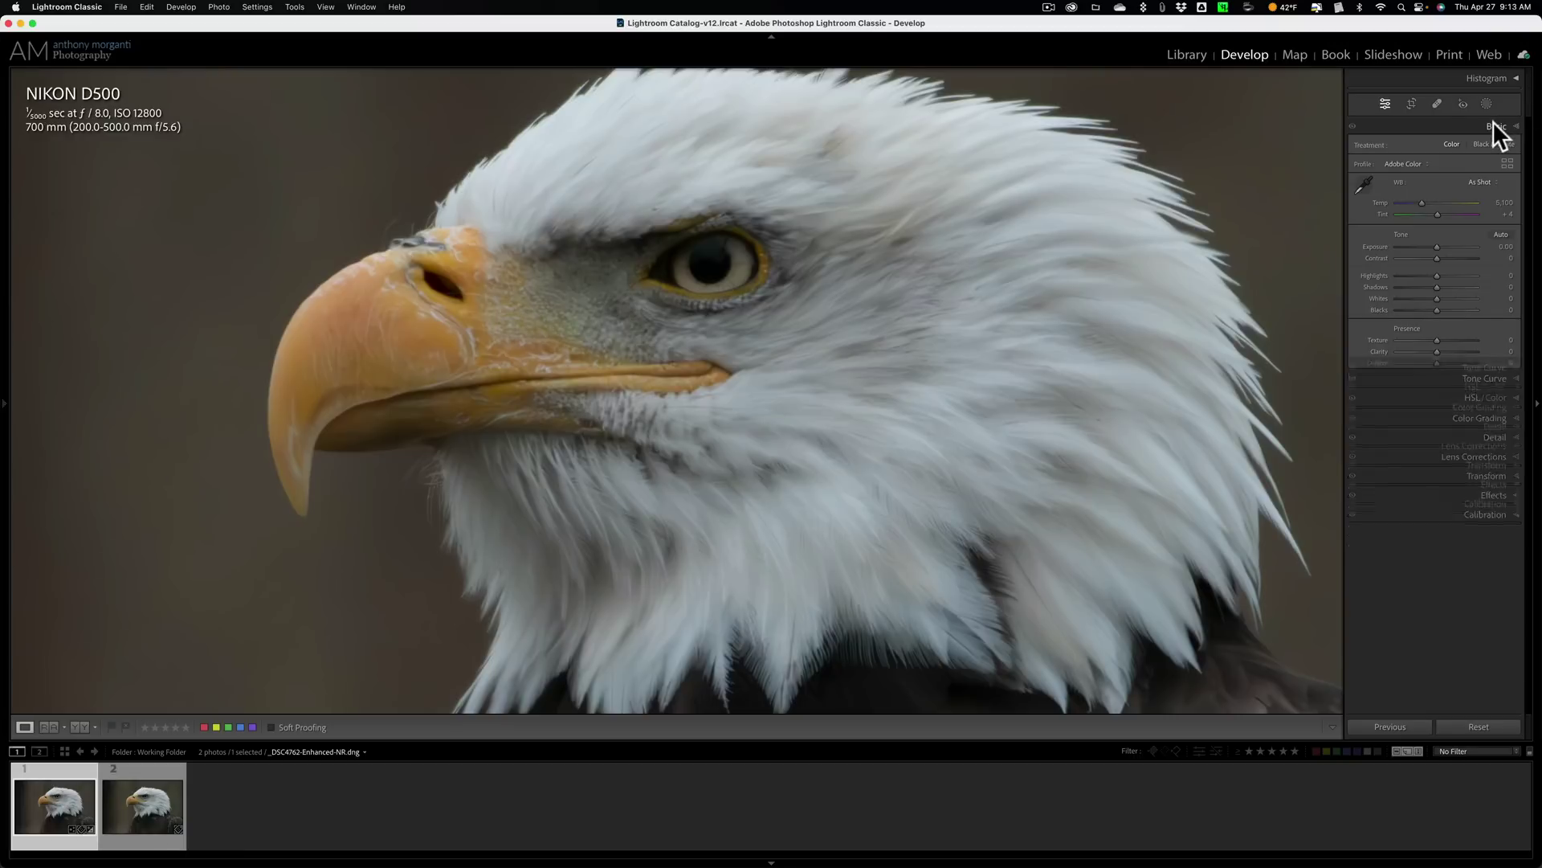
{"action": "left_click", "coordinate": [706, 272]}
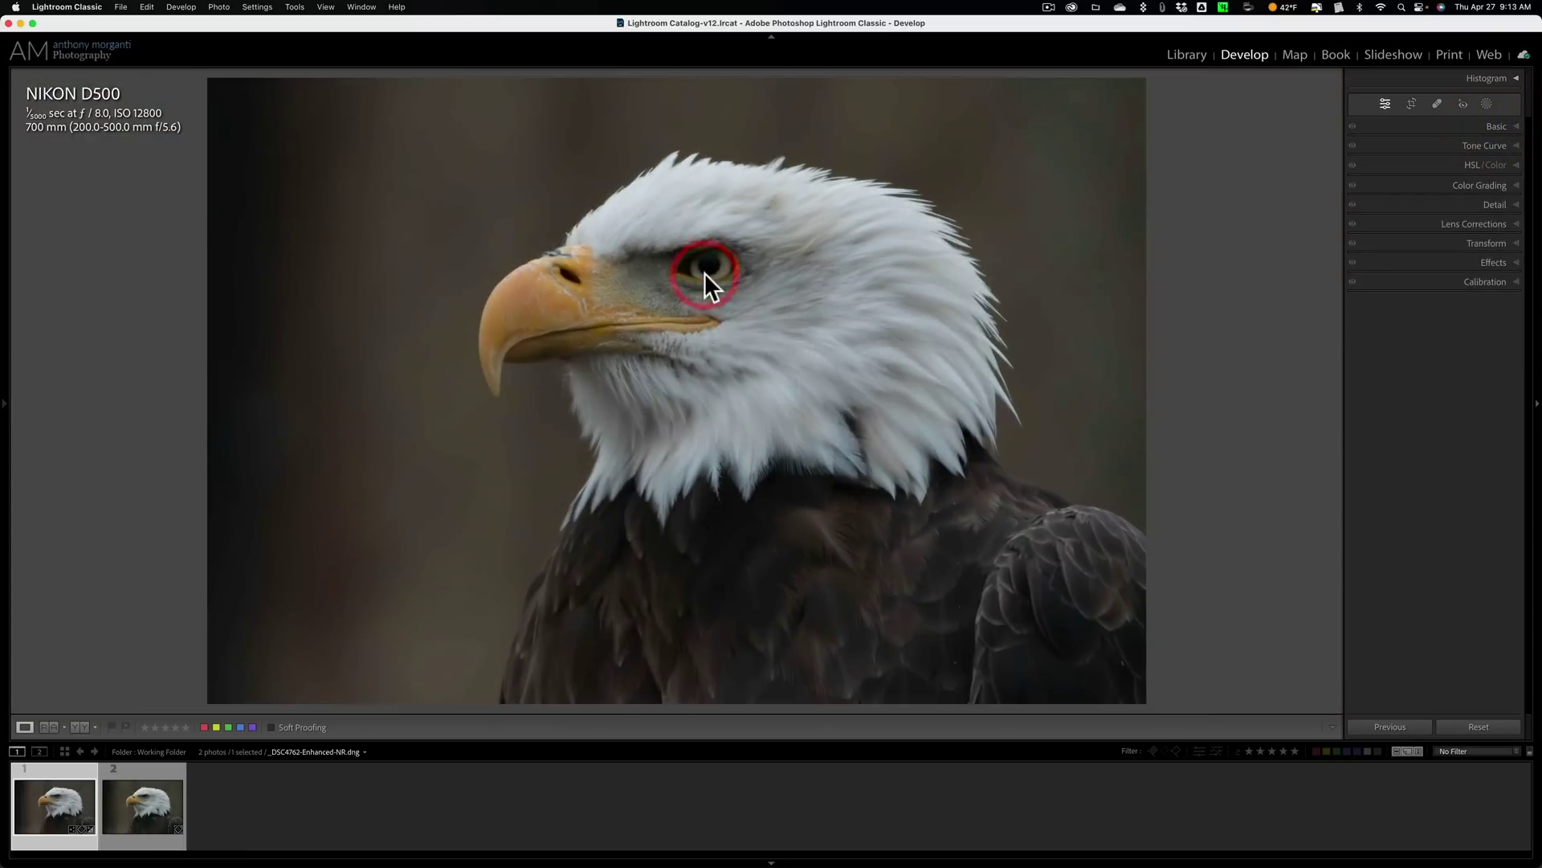
In Library, rename the denoised DNG using Custom Text 'Lightroom Denoise AI'.
{"action": "left_click", "coordinate": [1189, 53]}
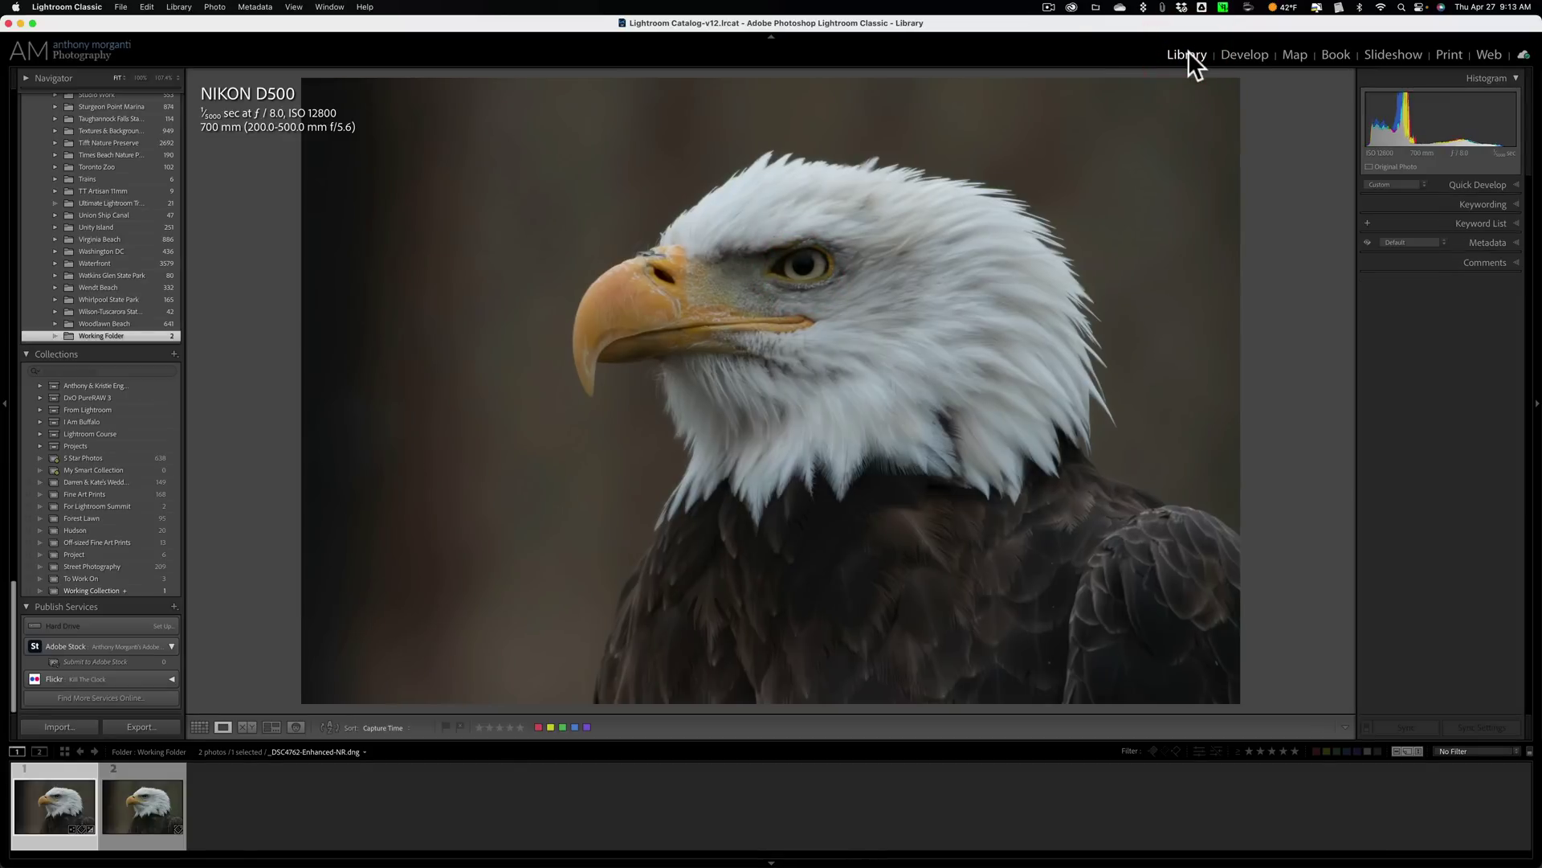
{"action": "key", "text": "F2"}
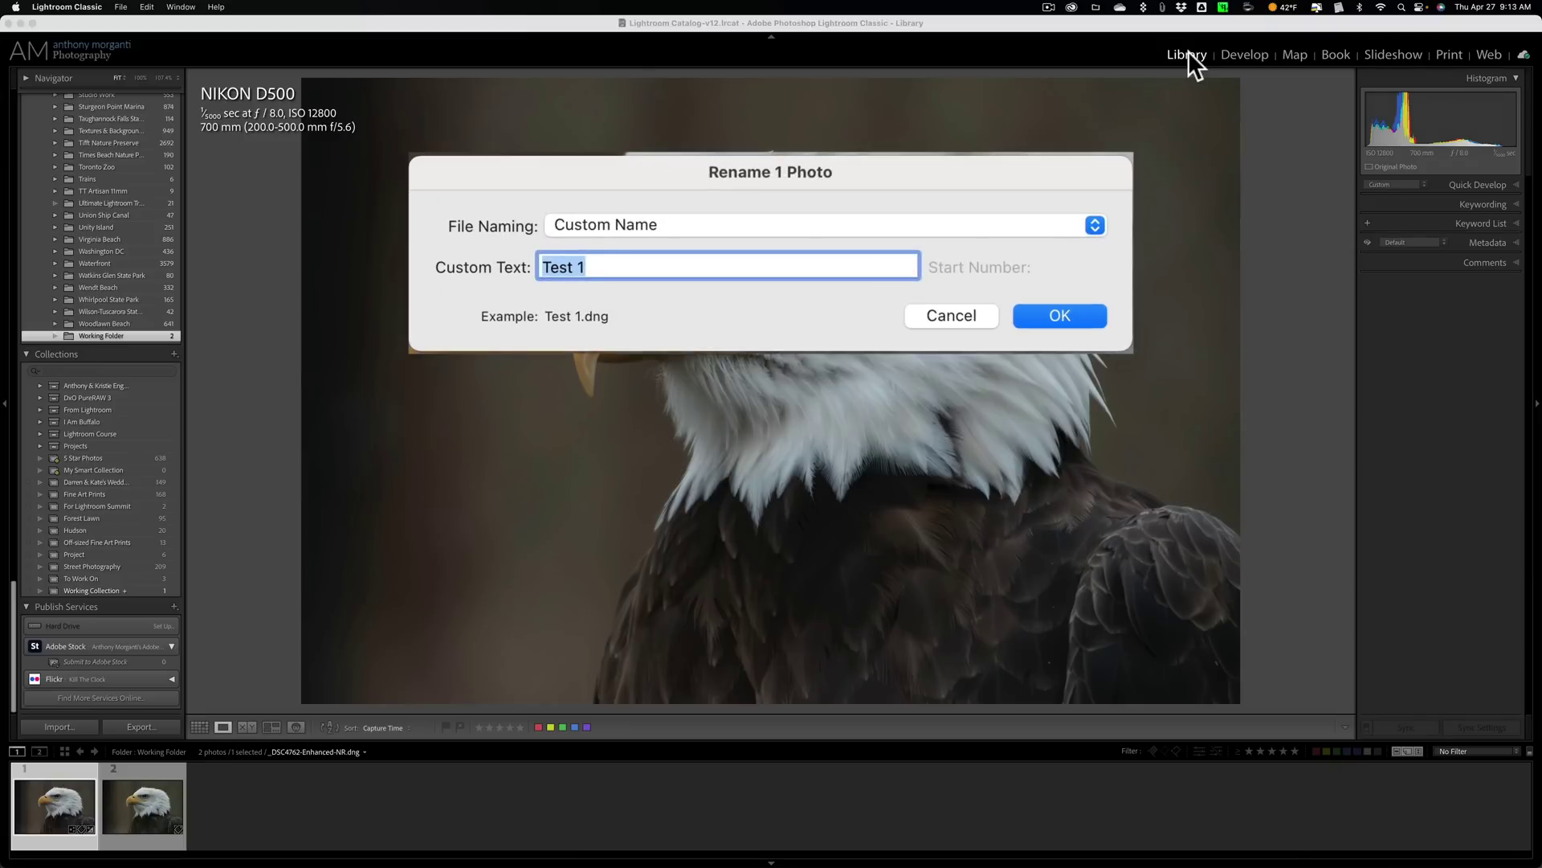
{"action": "type", "text": "Lightr"}
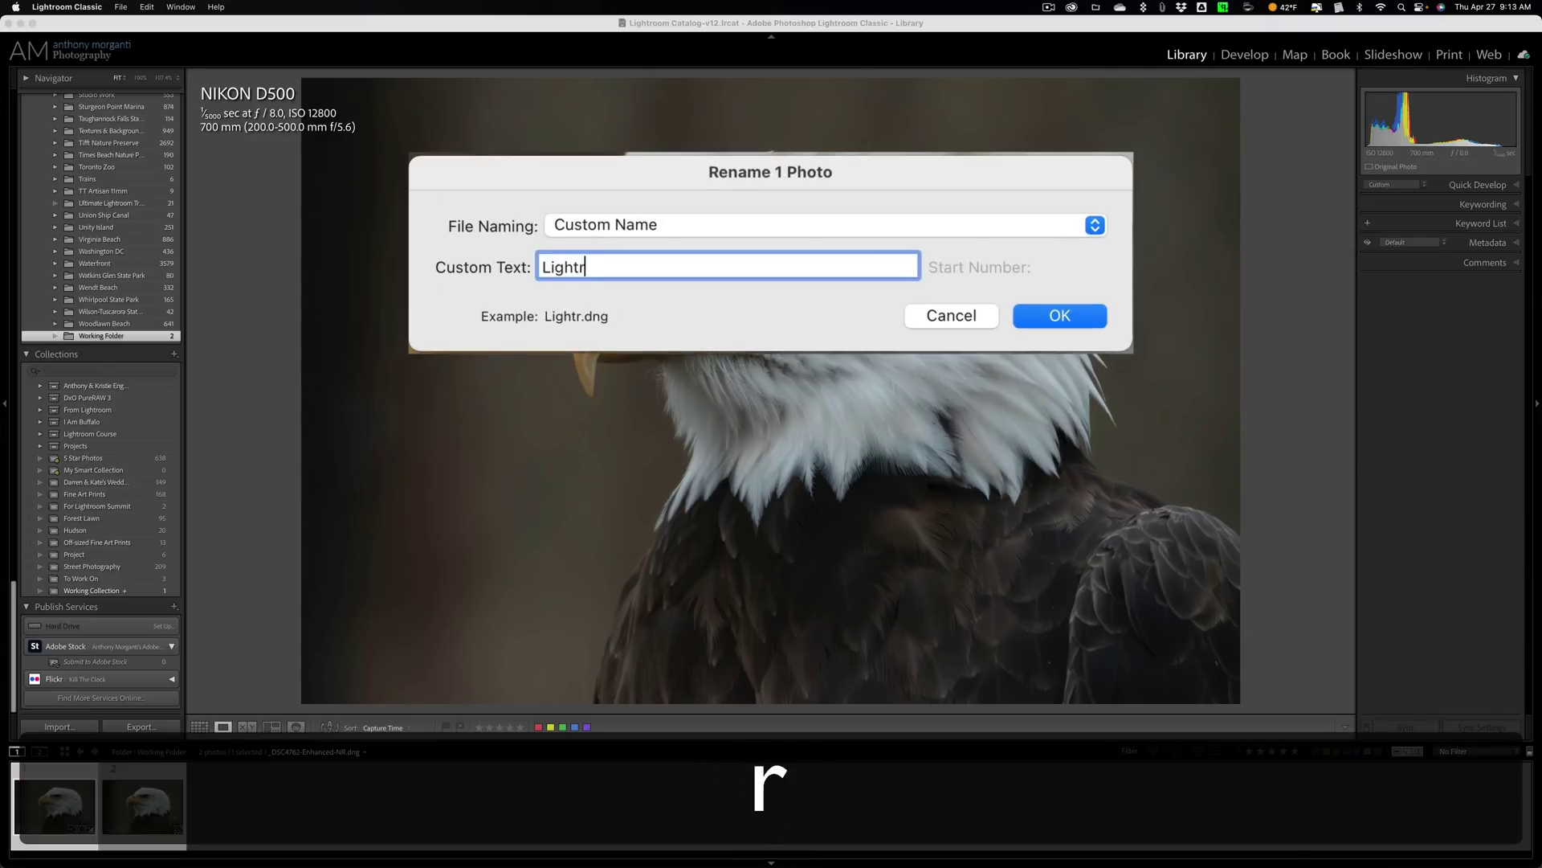
{"action": "type", "text": "oom Denoi"}
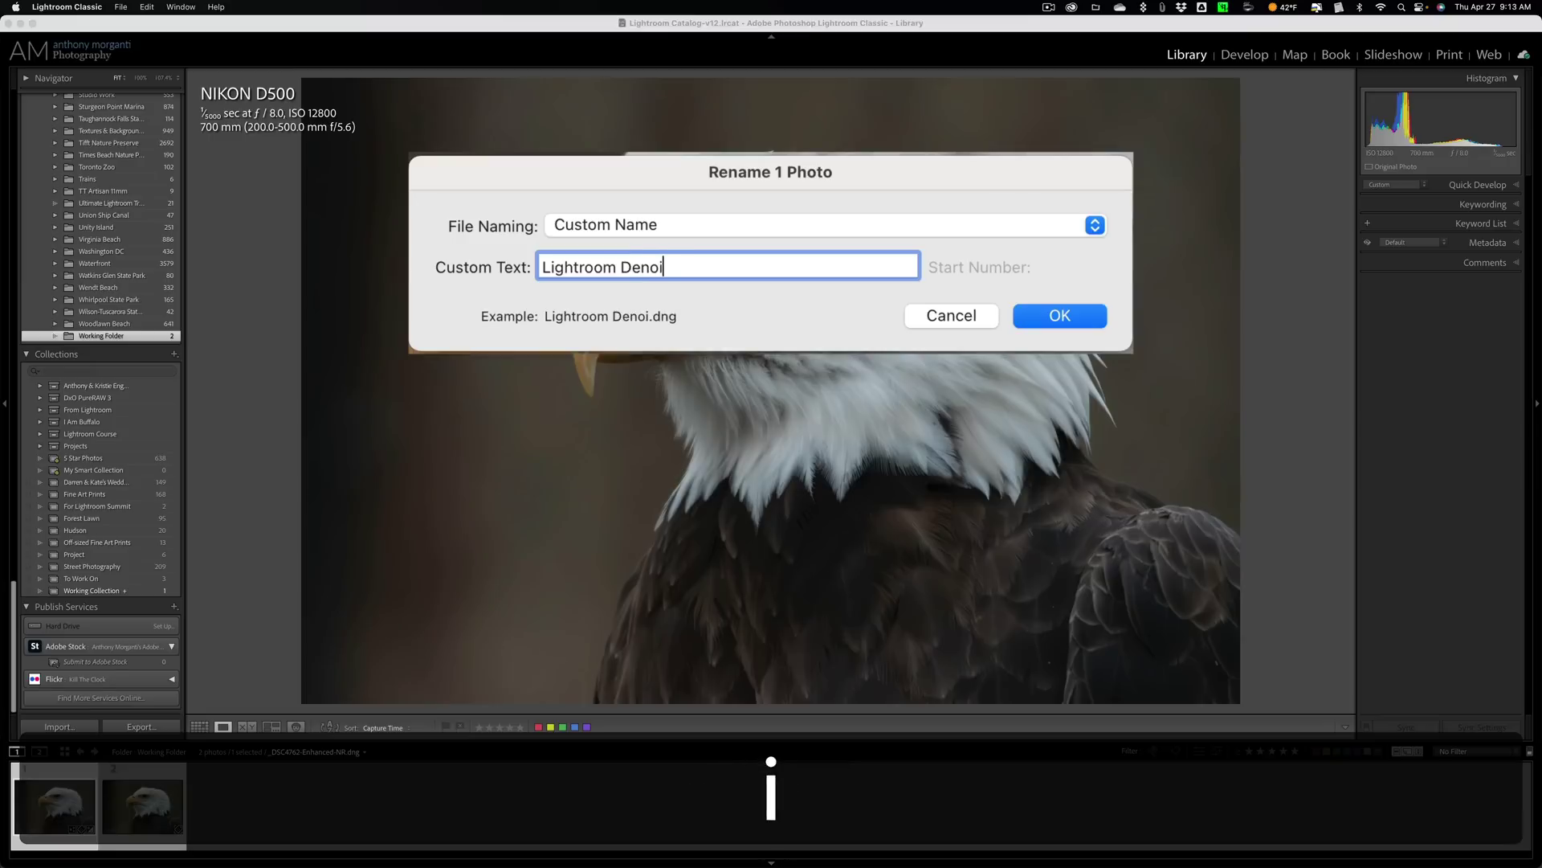
{"action": "type", "text": "se AI"}
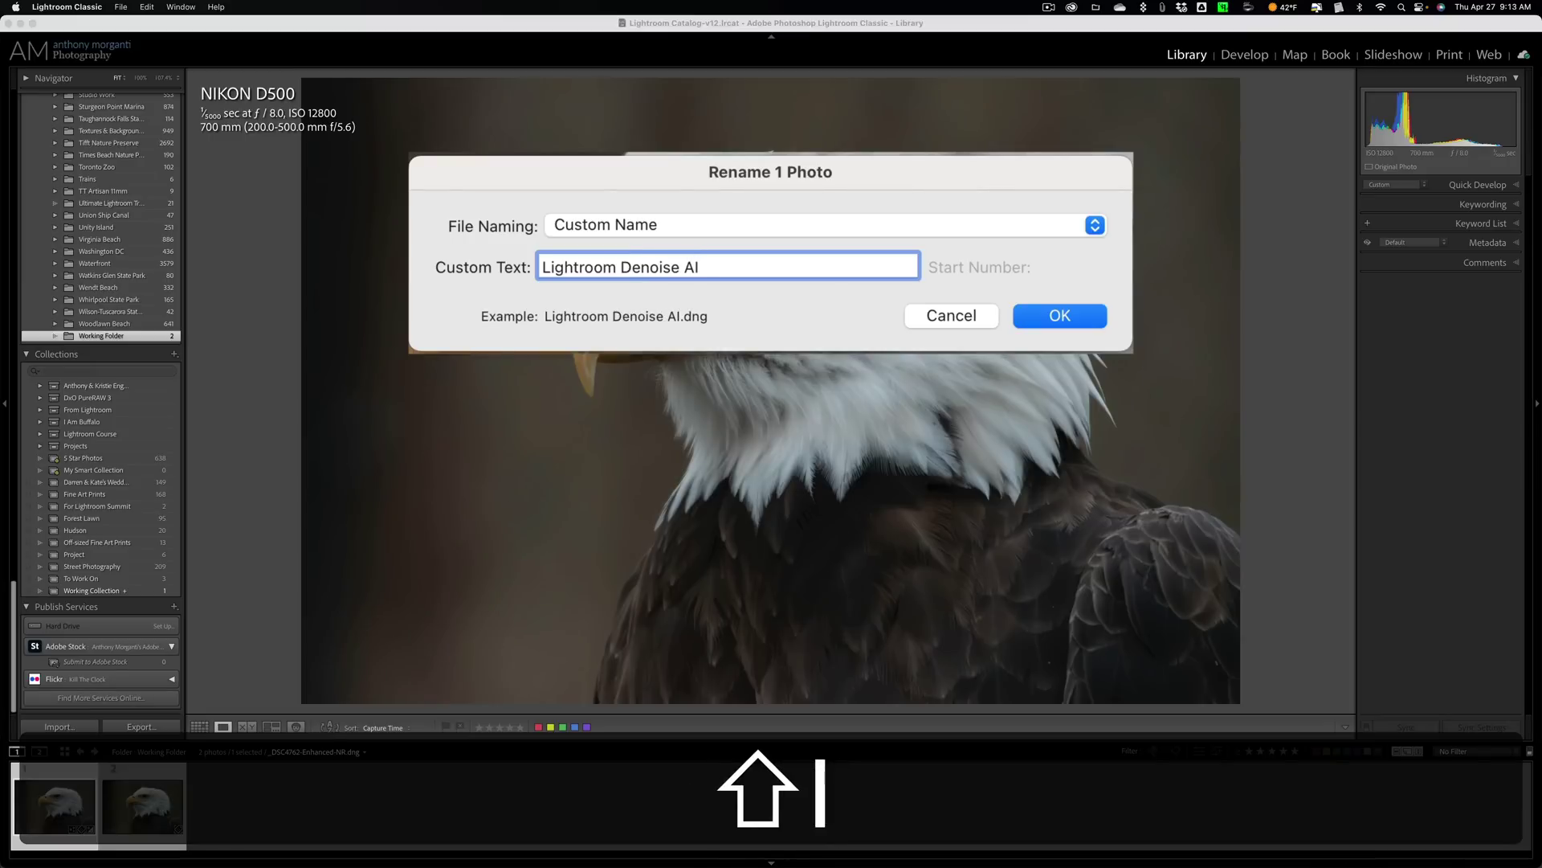
{"action": "left_click", "coordinate": [1044, 315]}
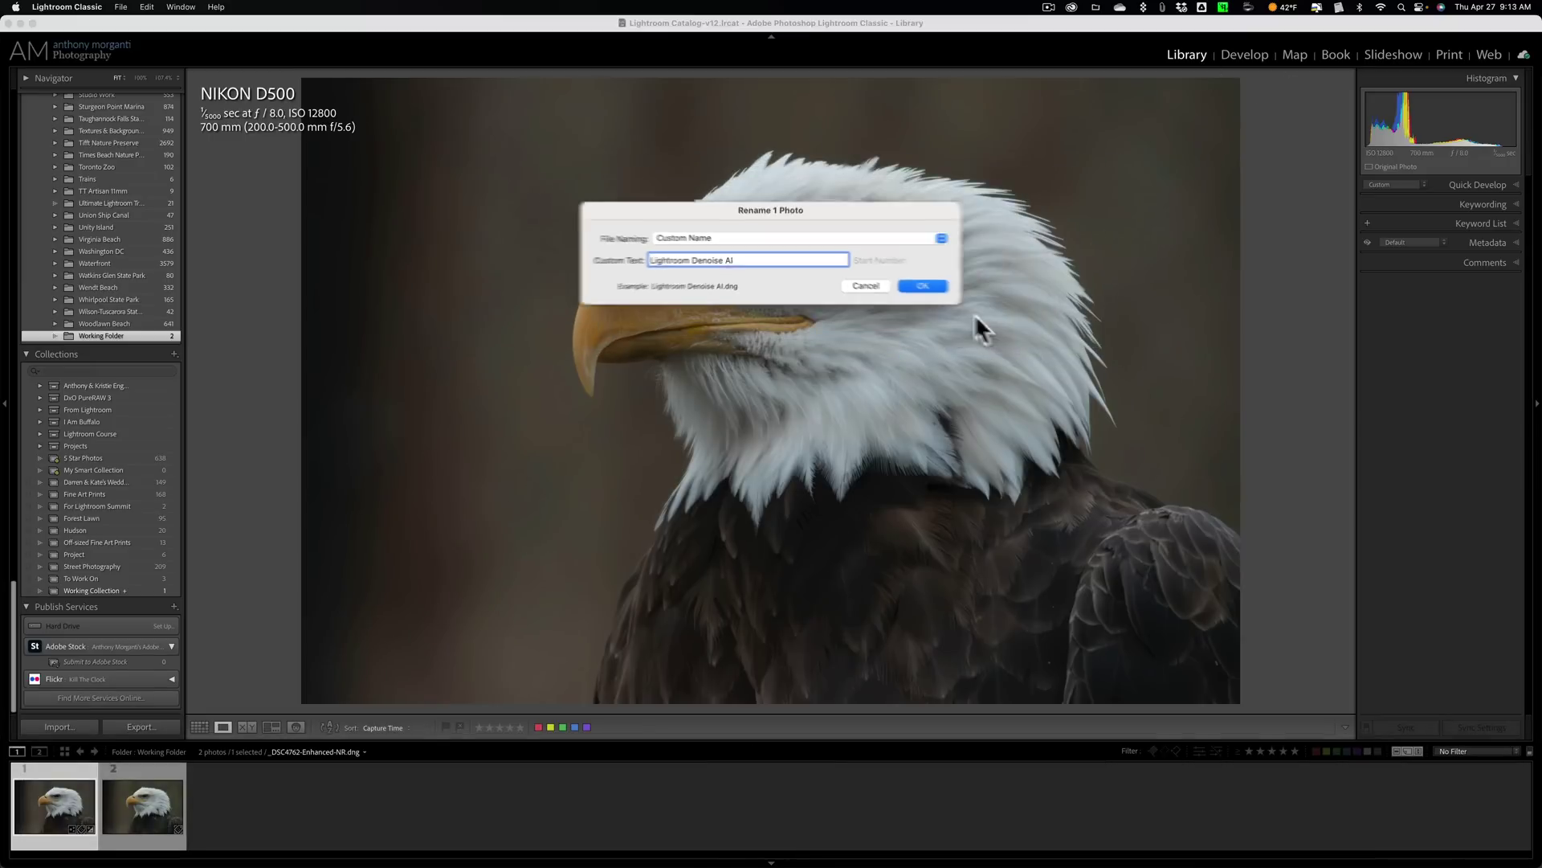
{"action": "left_click", "coordinate": [921, 286]}
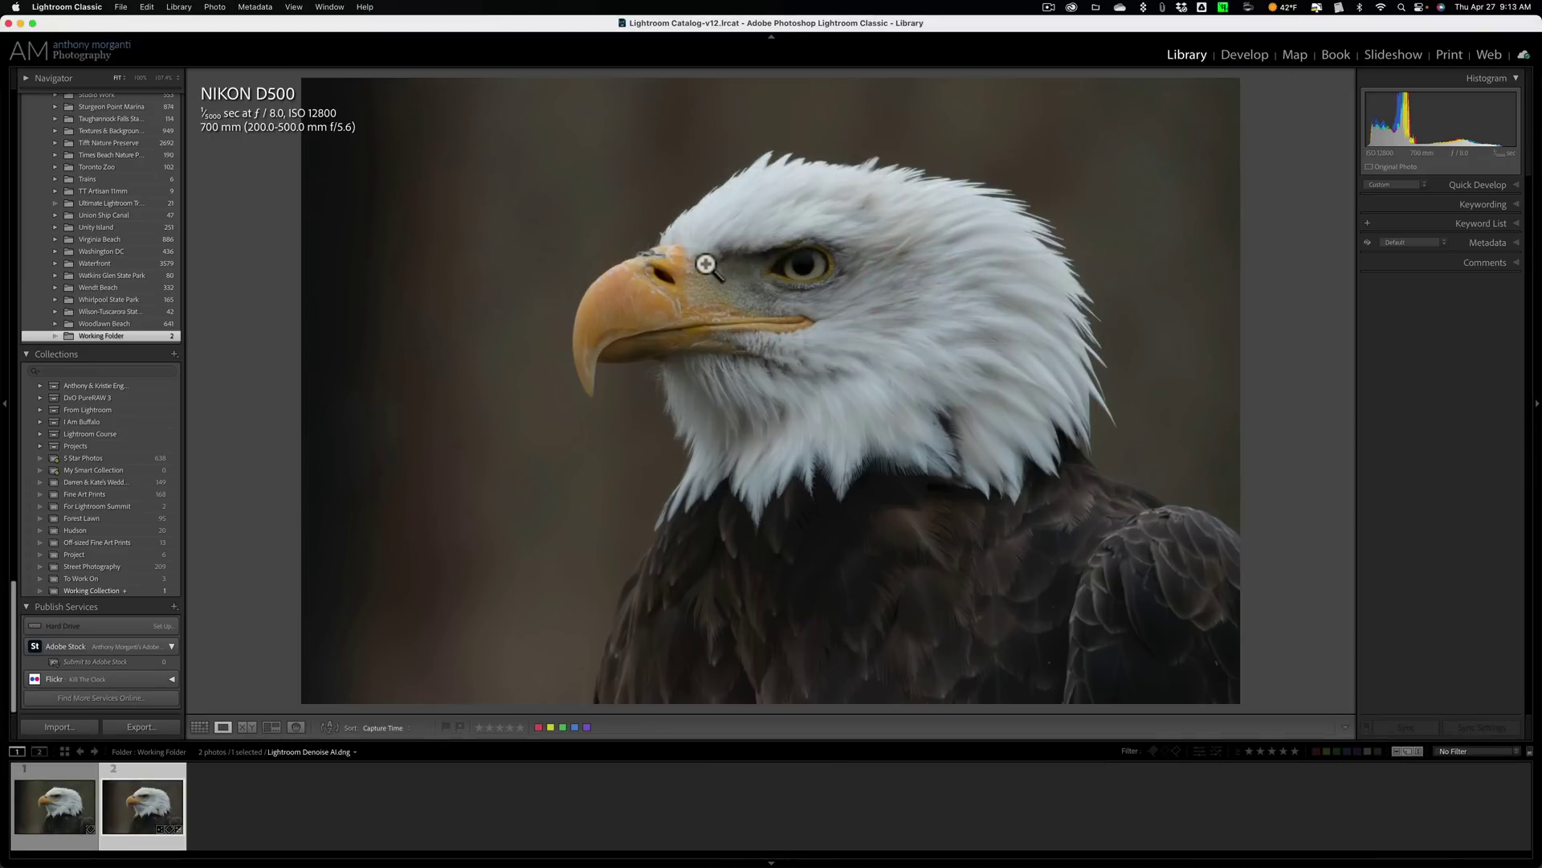
Overlay file name, date and dimensions, and select the original _DSC4762.NEF.
{"action": "key", "text": "i"}
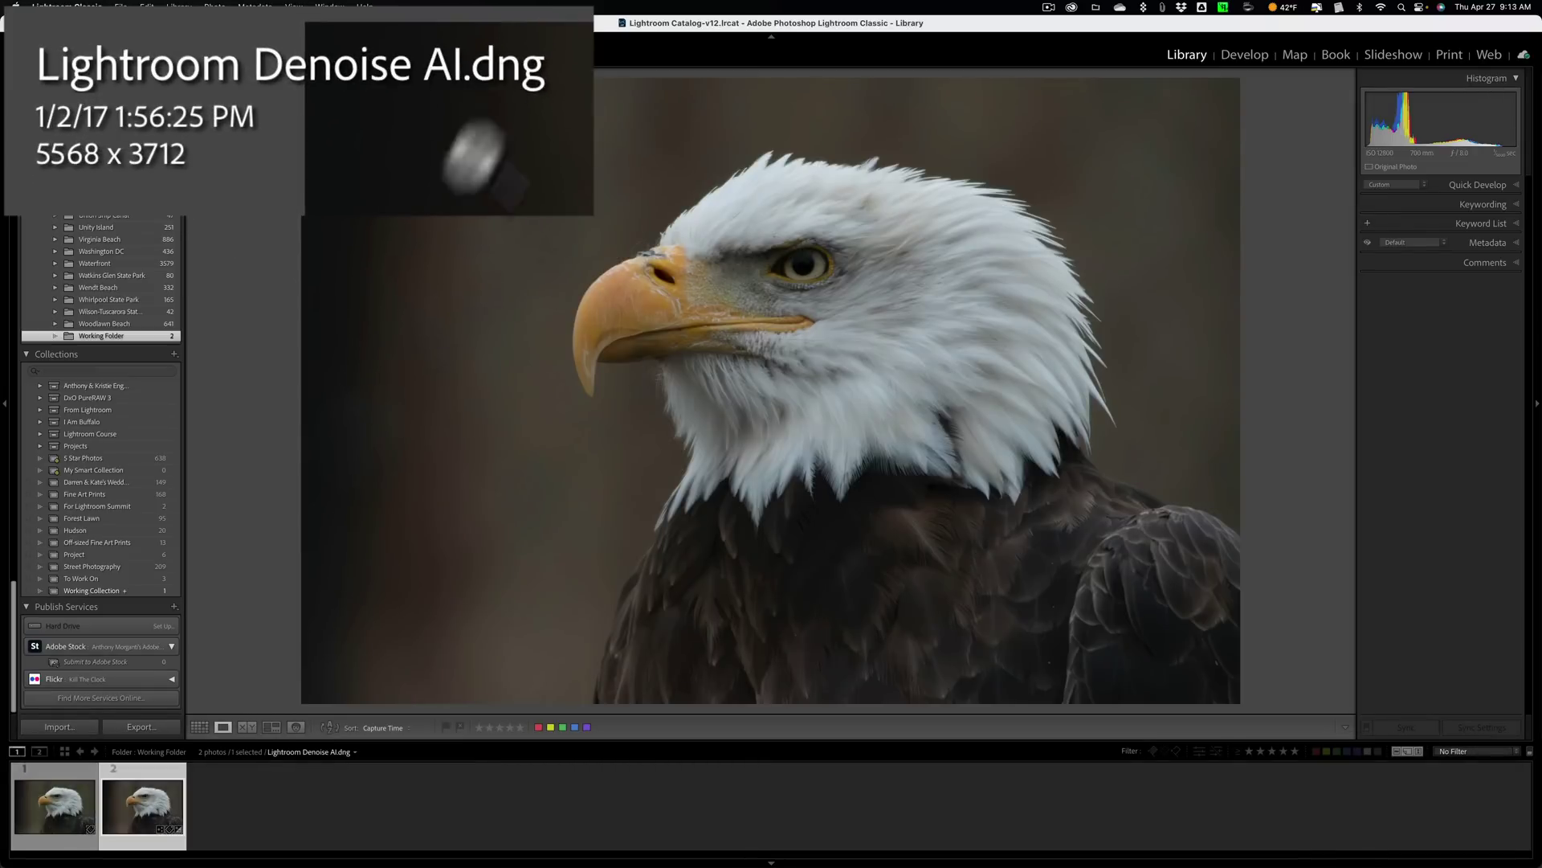
{"action": "left_click", "coordinate": [62, 779]}
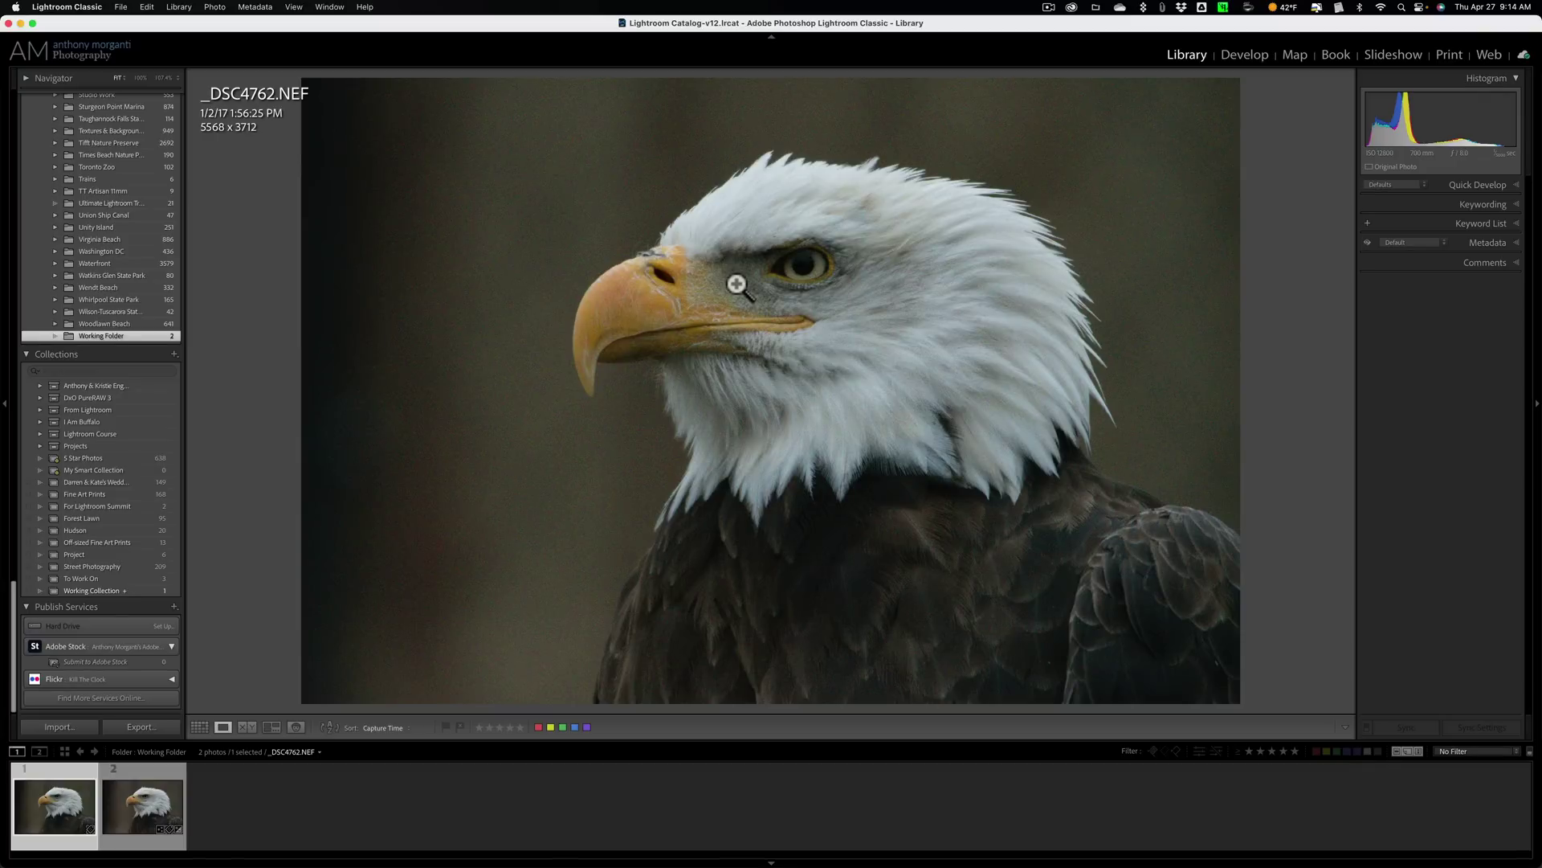
Edit the raw in Topaz DeNoise AI as a 16-bit ProPhoto RGB TIFF copy.
{"action": "right_click", "coordinate": [726, 183]}
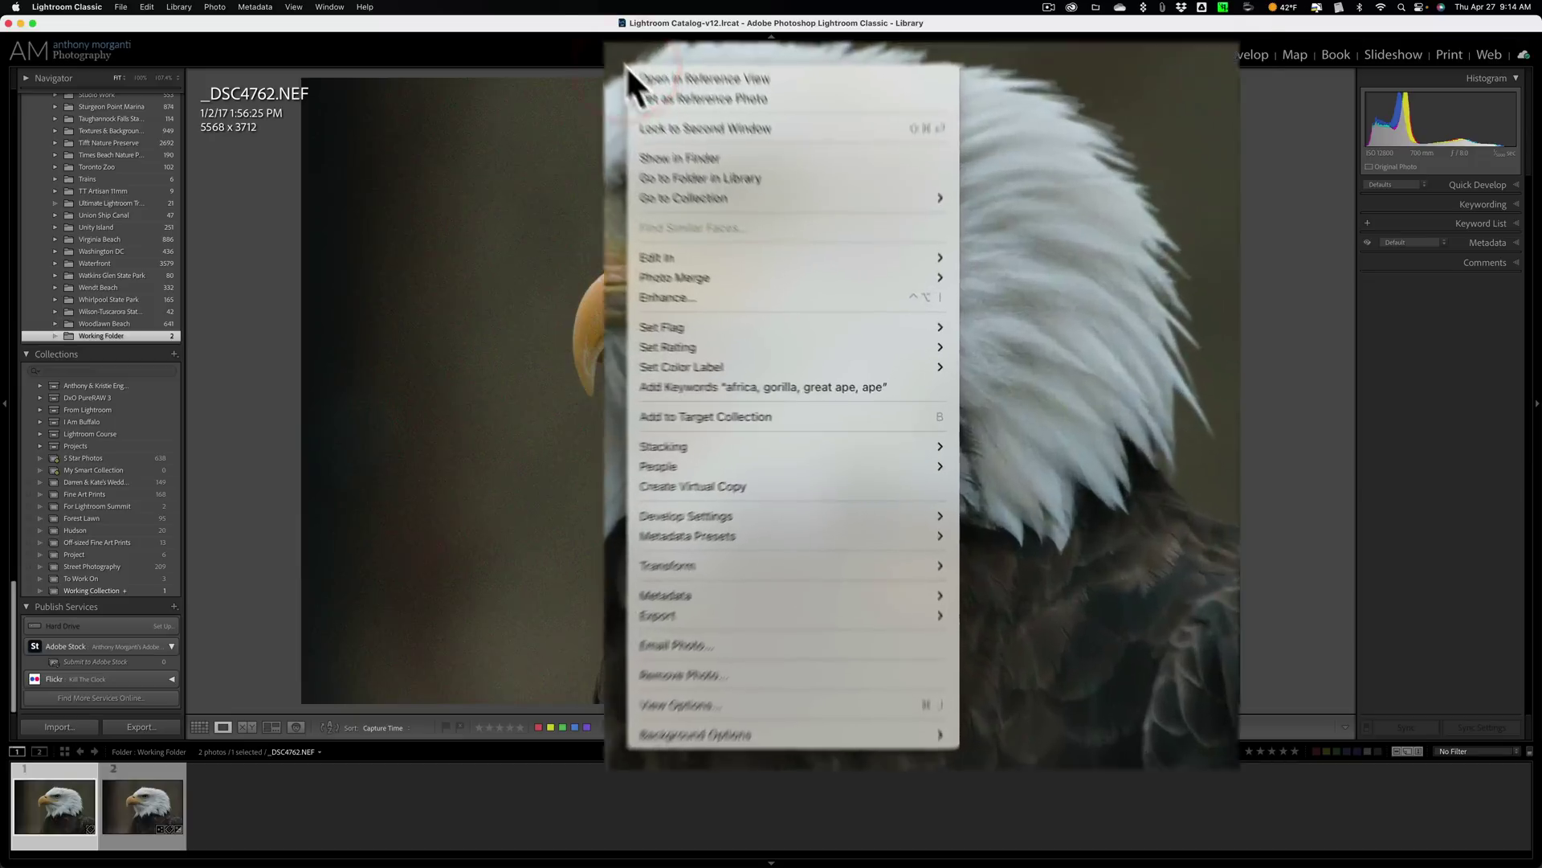
{"action": "mouse_move", "coordinate": [654, 250]}
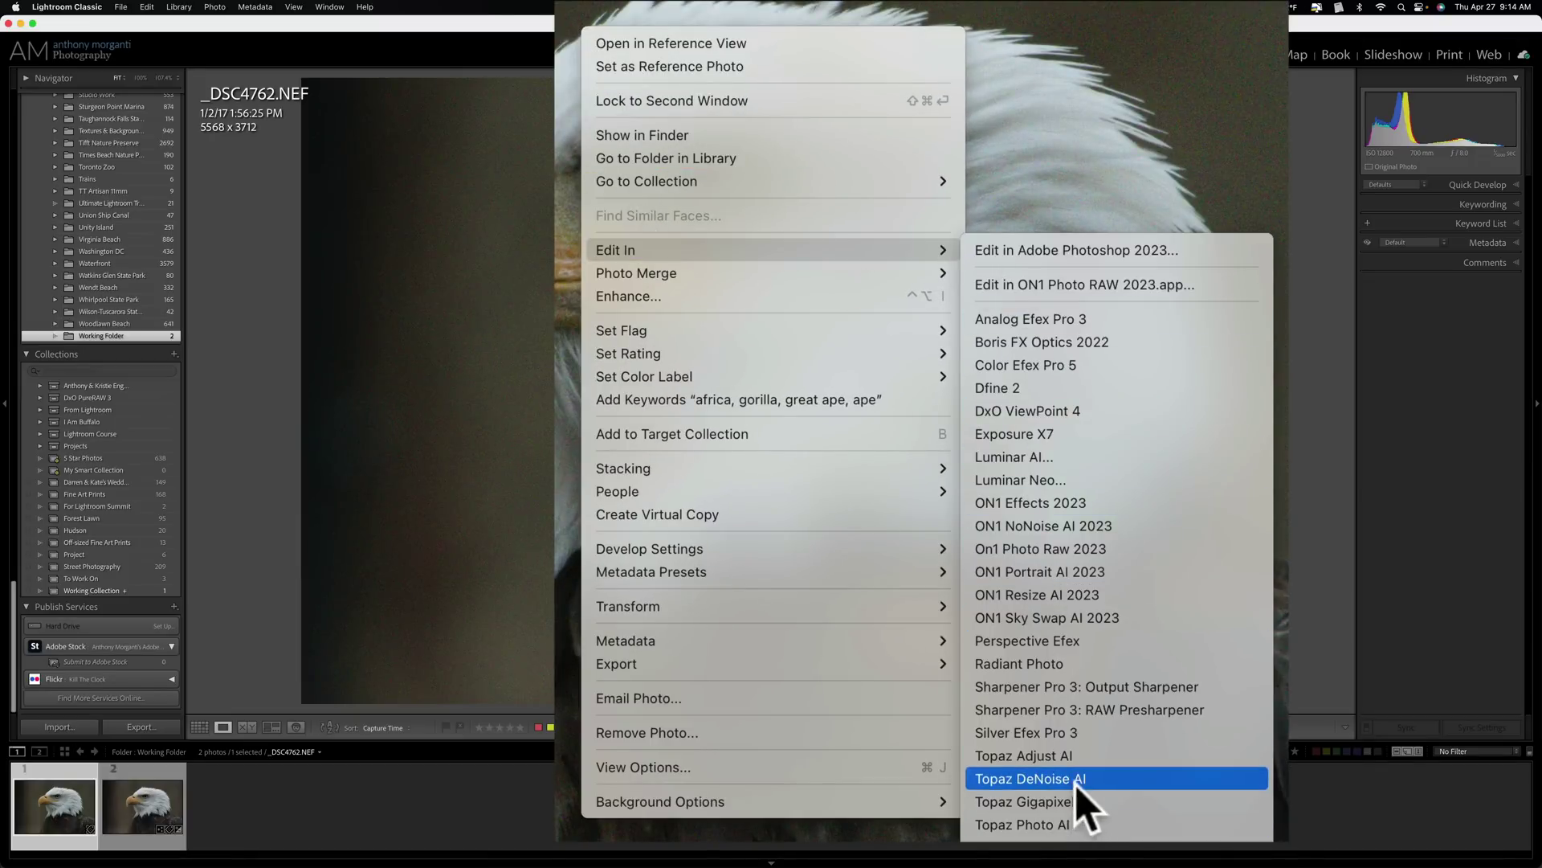
{"action": "left_click", "coordinate": [1109, 779]}
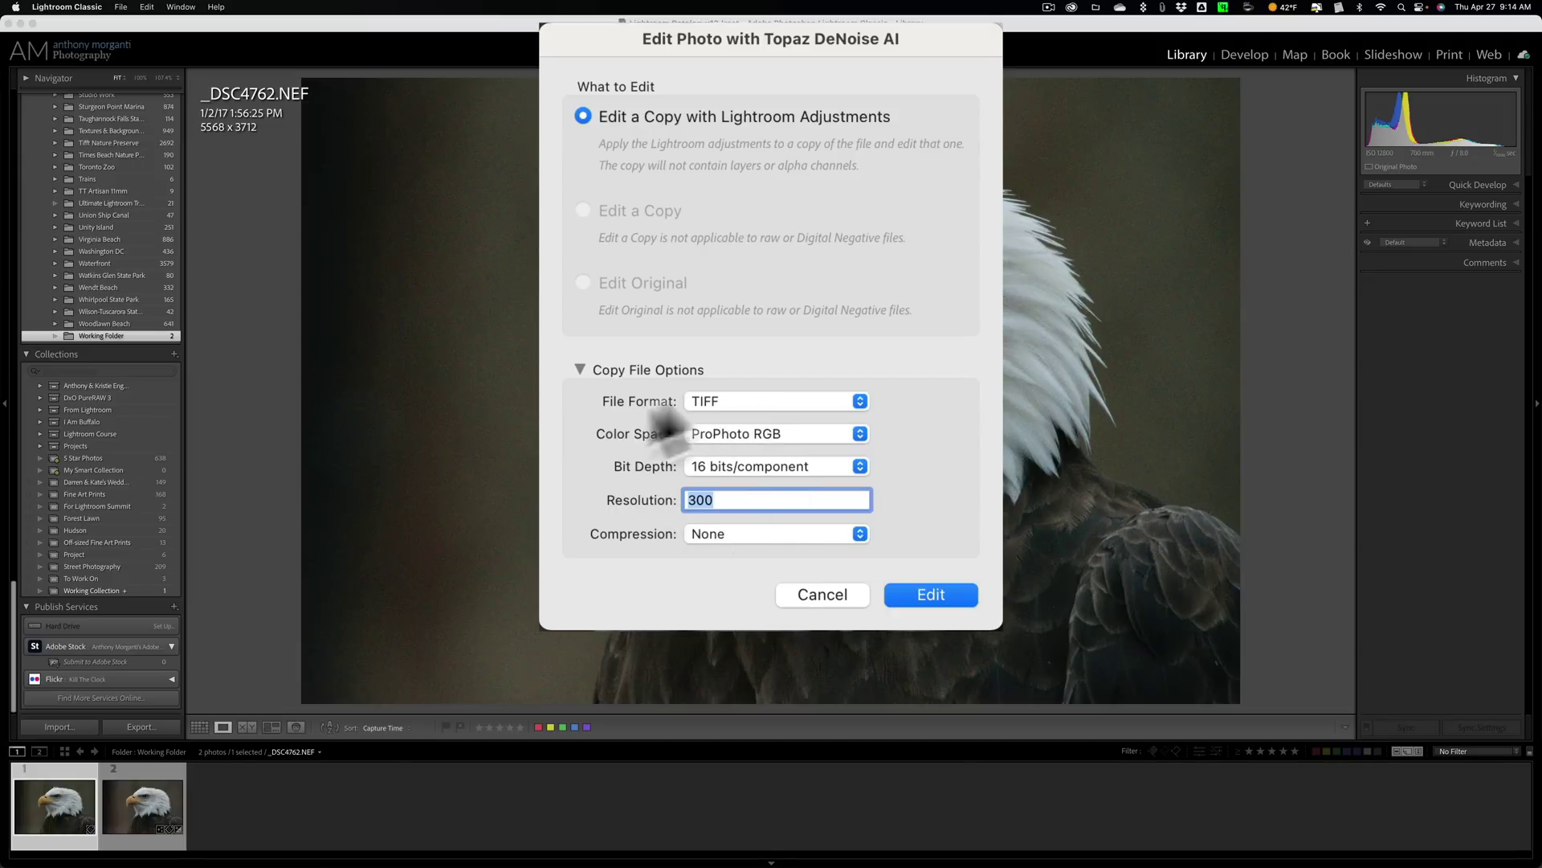
{"action": "left_click", "coordinate": [932, 595]}
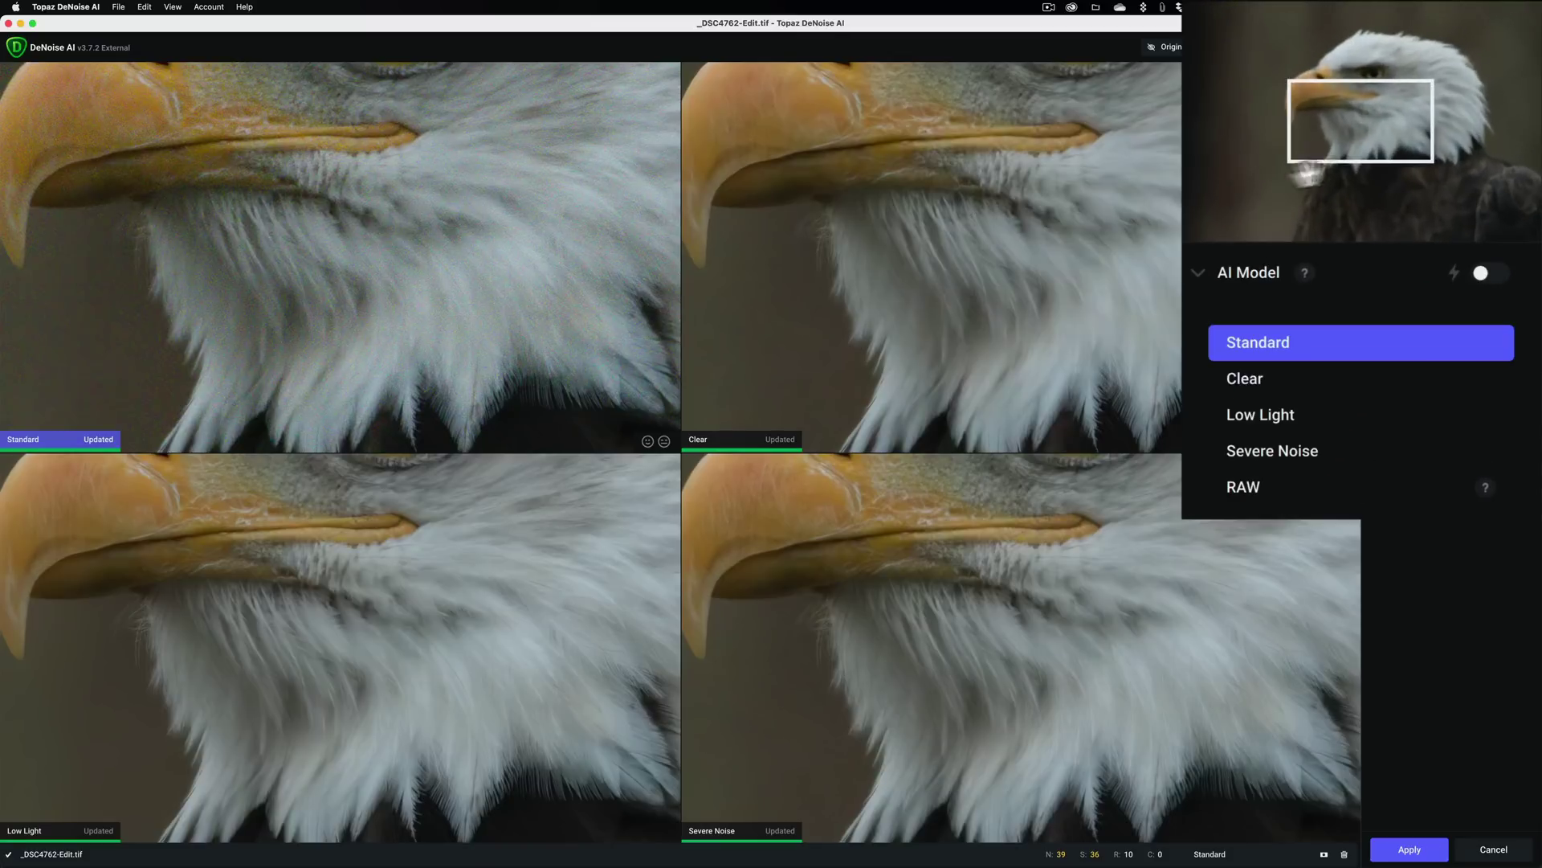
Pan all four model previews to the eagle's eye and let them re-render.
{"action": "left_click_drag", "start_coordinate": [1342, 125], "coordinate": [1322, 86]}
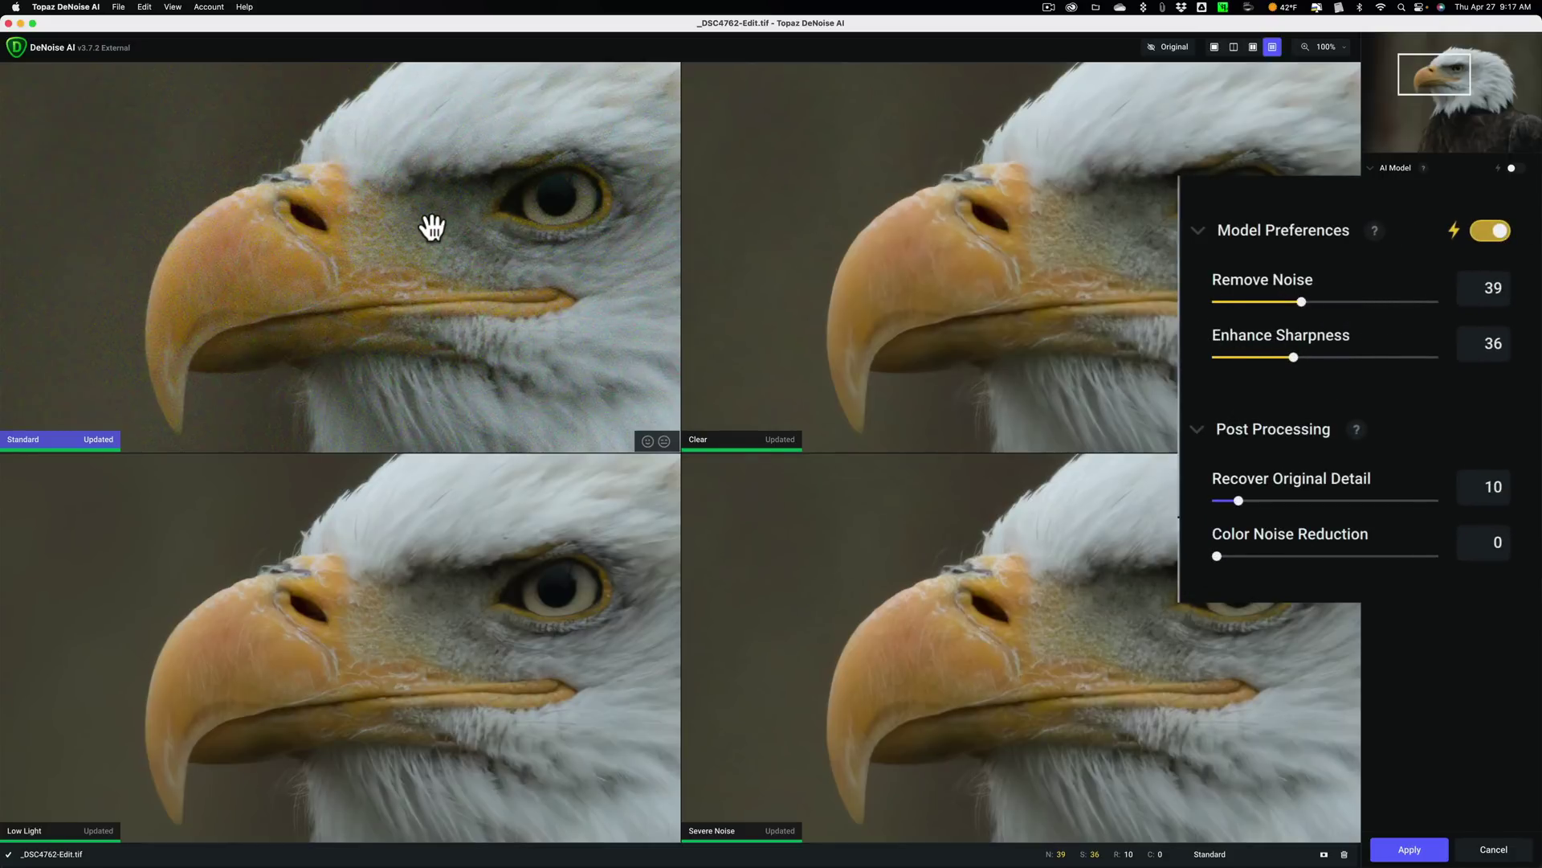
Review the Clear, Low Light and Severe Noise panes, setting Low Light to automatic settings.
{"action": "left_click", "coordinate": [890, 234]}
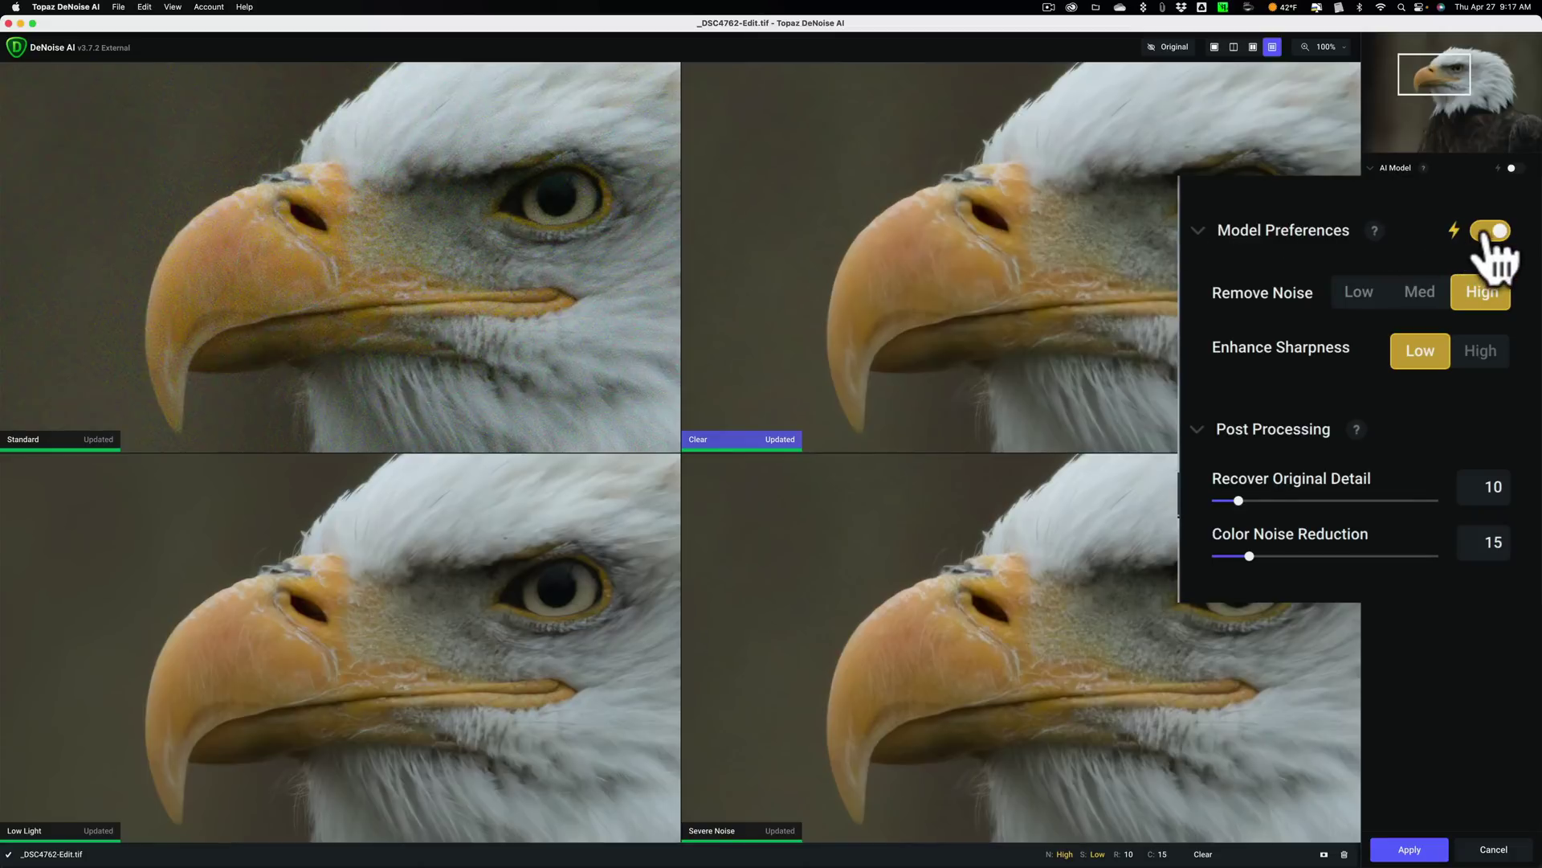
{"action": "left_click", "coordinate": [460, 537]}
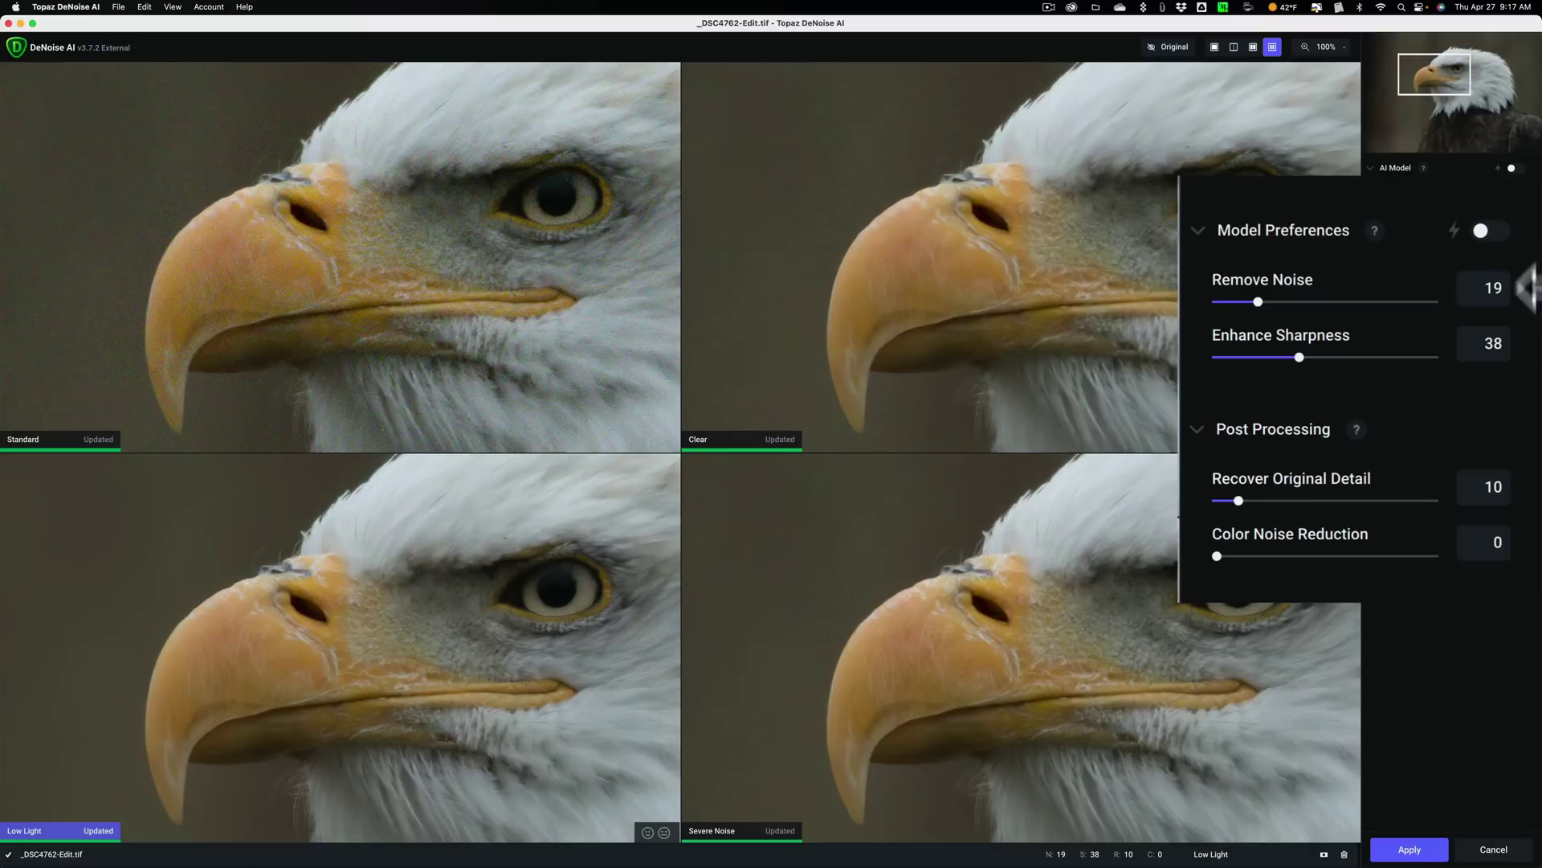
{"action": "left_click", "coordinate": [1496, 231]}
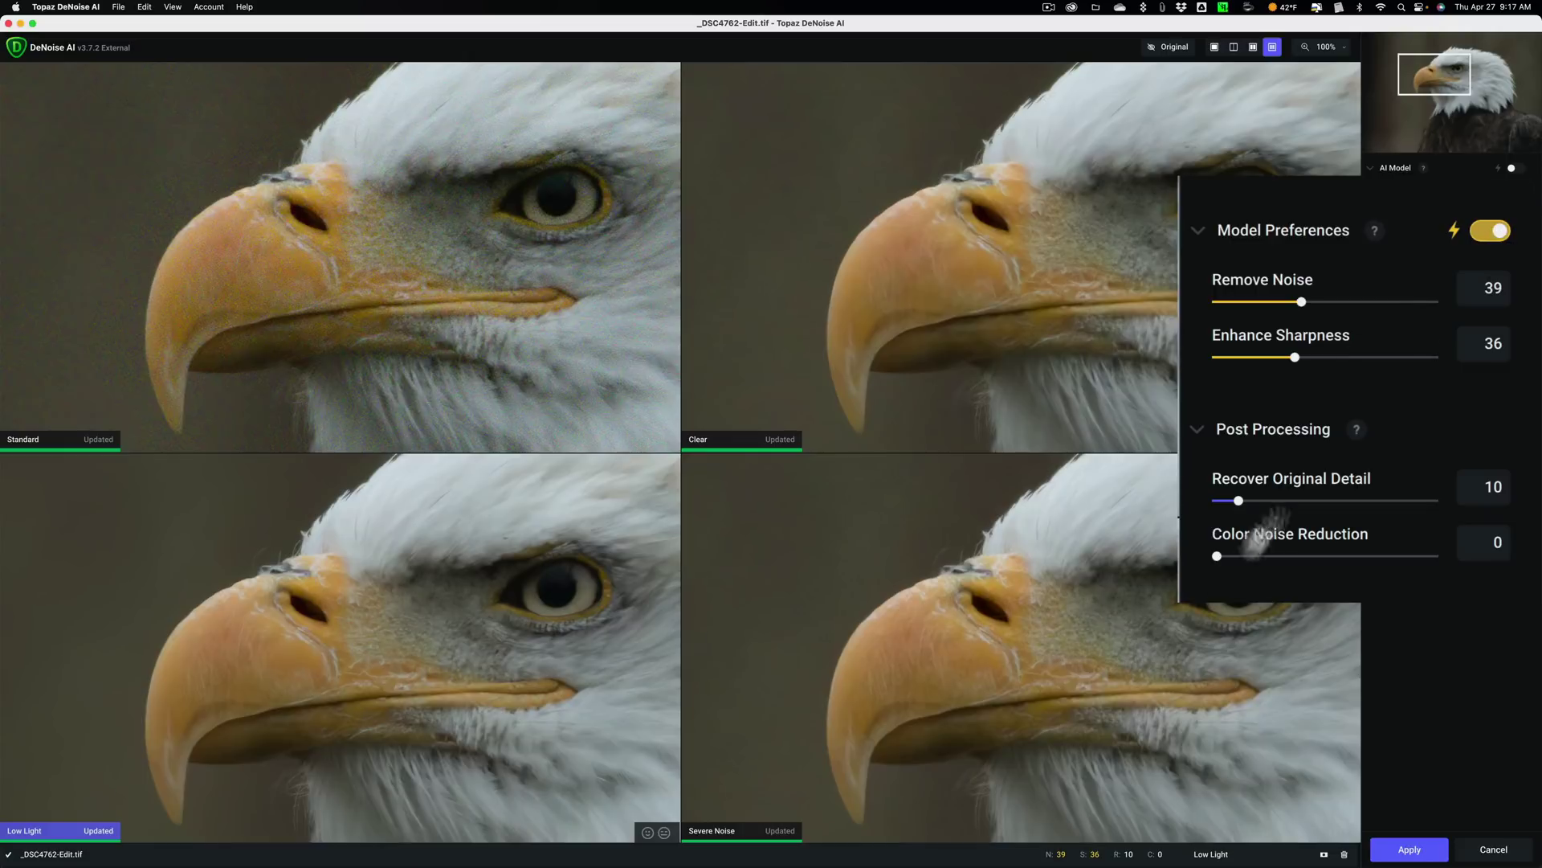
{"action": "left_click", "coordinate": [1197, 604]}
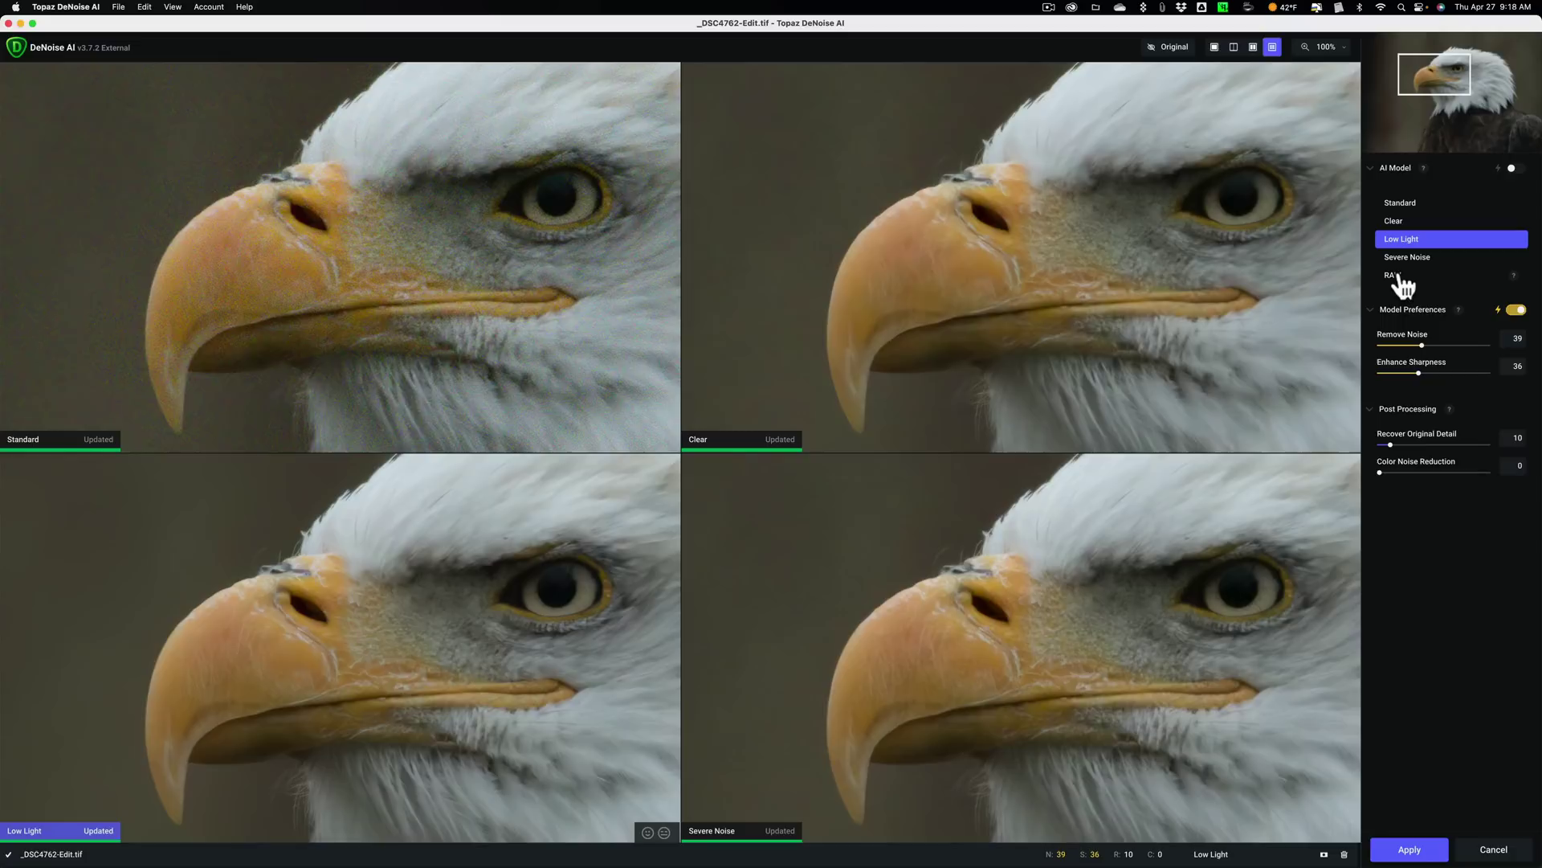
Switch the top-left Standard pane to the RAW model, then reselect the Low Light pane.
{"action": "left_click", "coordinate": [381, 237]}
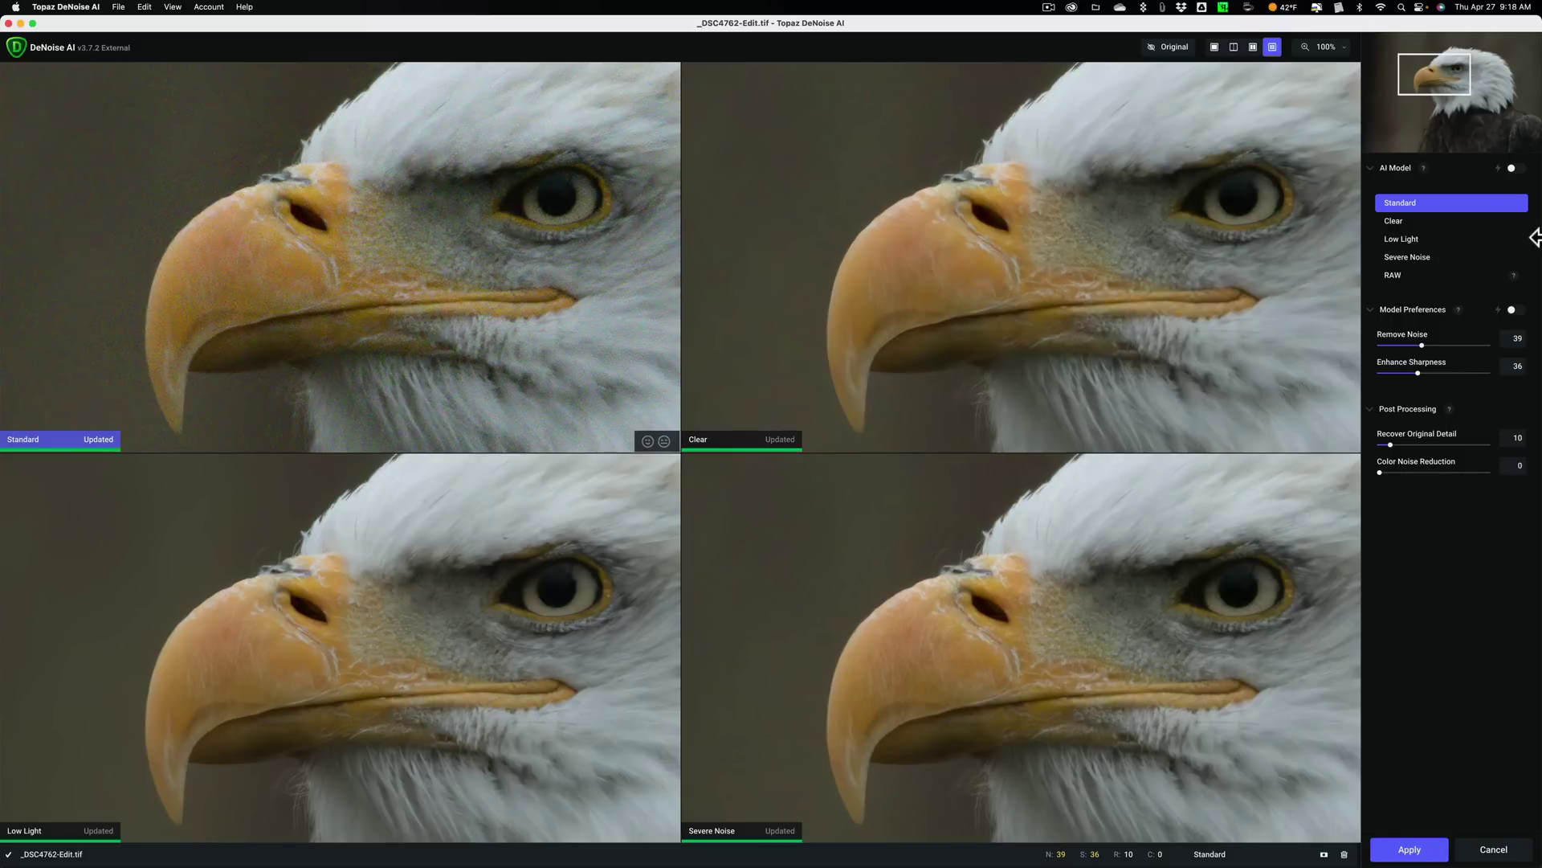
{"action": "left_click", "coordinate": [1406, 276]}
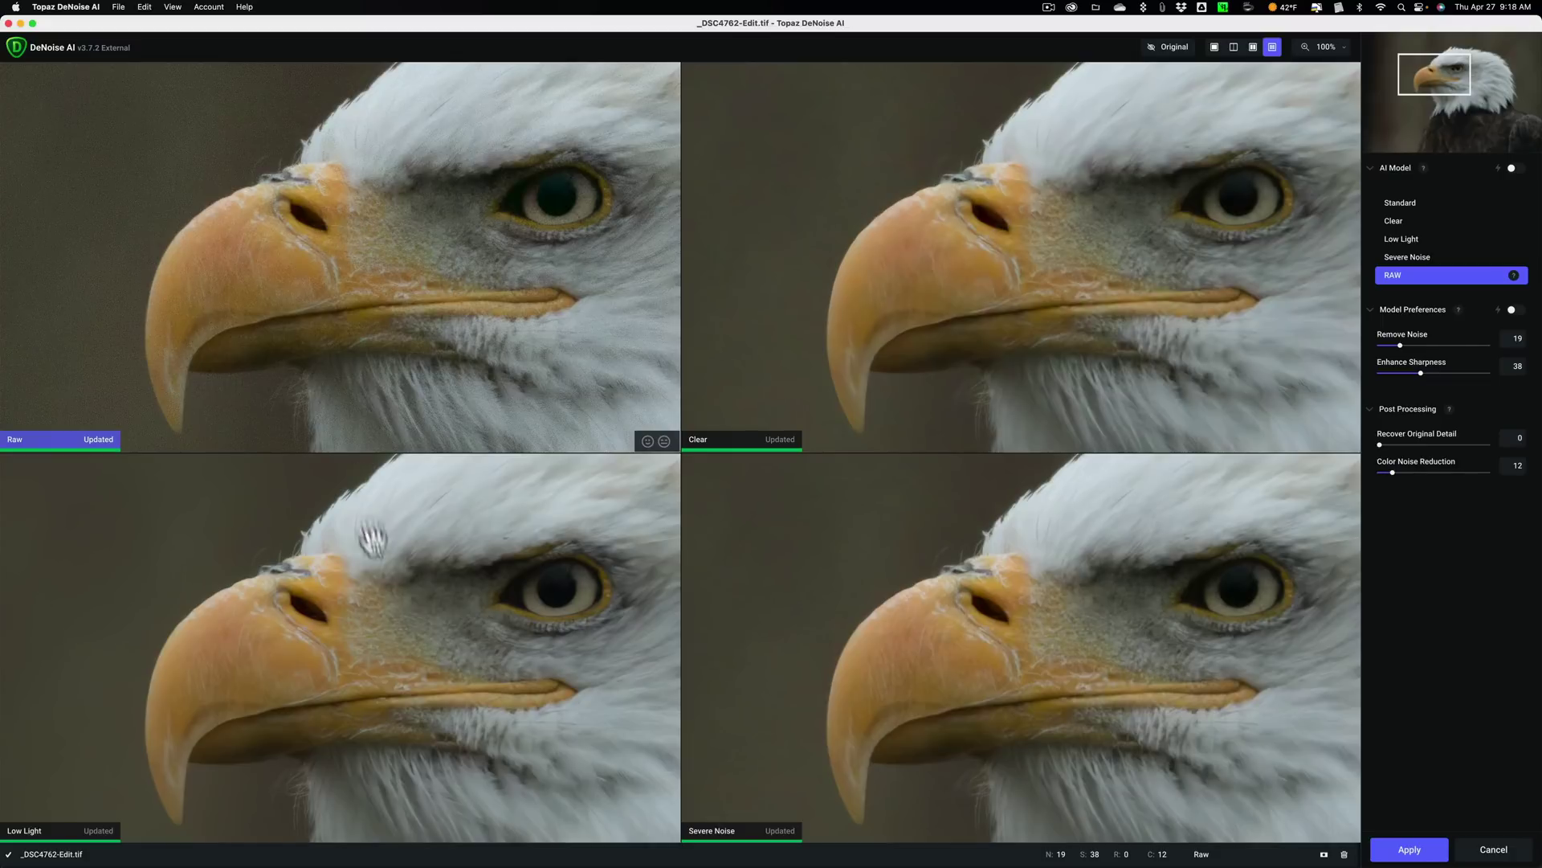
{"action": "left_click", "coordinate": [393, 593]}
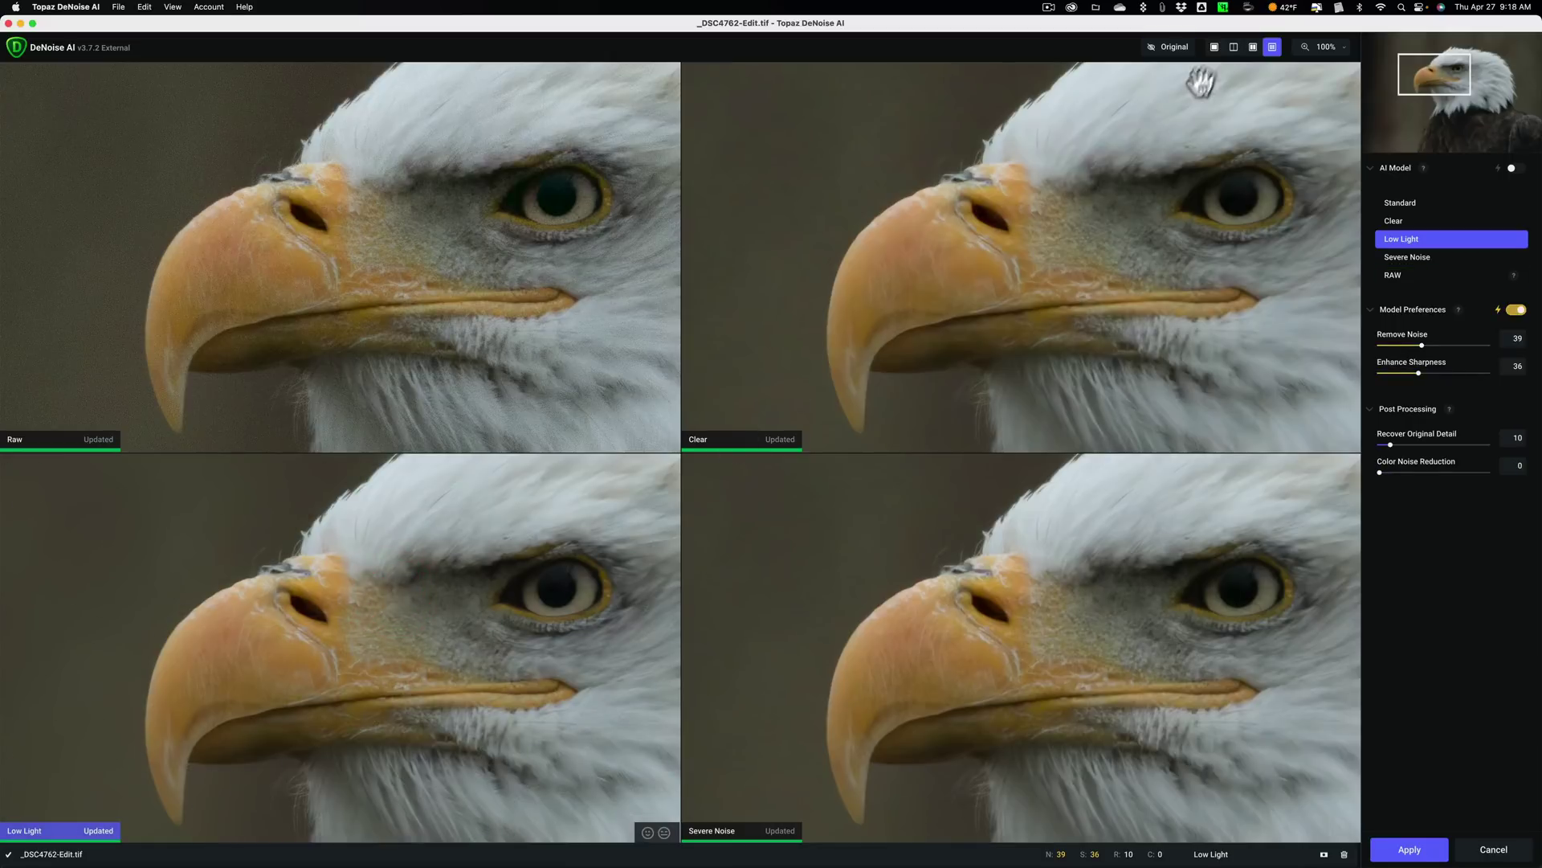
Show only the Low Light result and raise its Enhance Sharpness to 77.
{"action": "left_click", "coordinate": [1214, 46]}
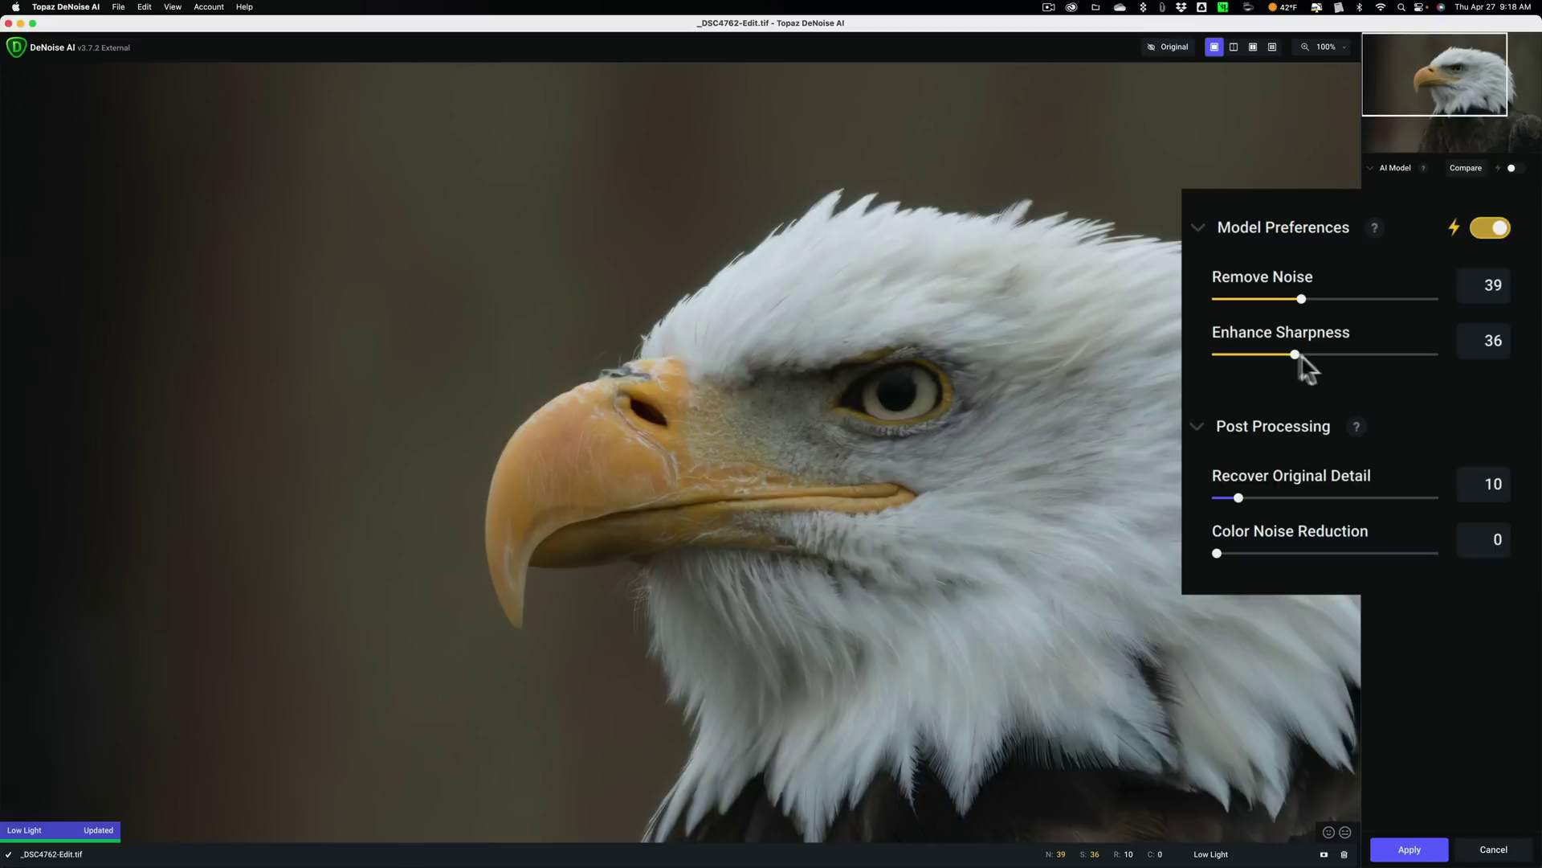
{"action": "left_click", "coordinate": [1357, 350]}
{"action": "left_click", "coordinate": [1380, 350]}
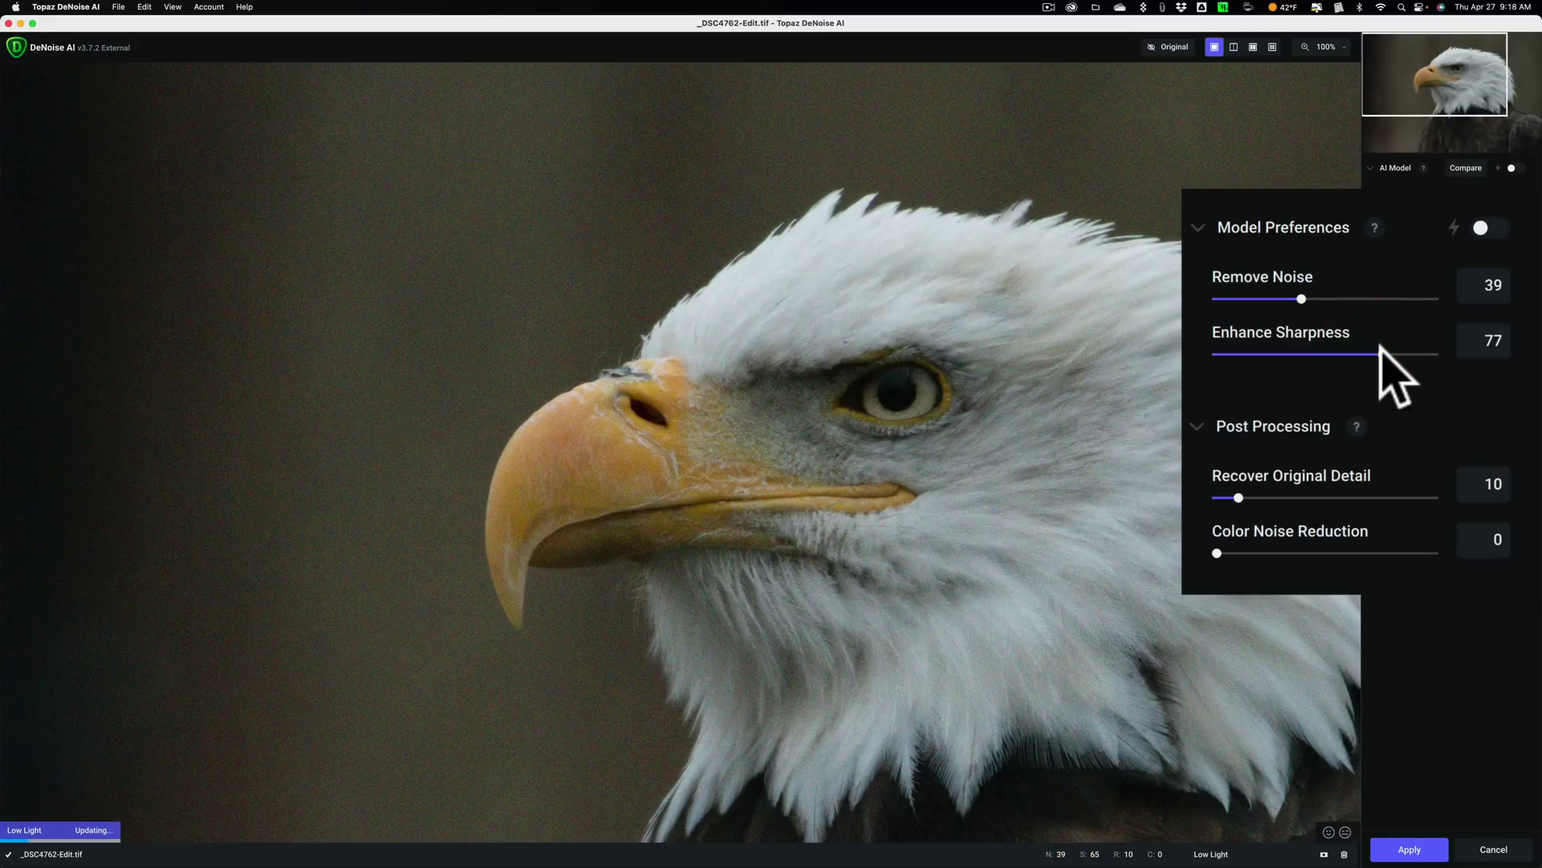
{"action": "left_click", "coordinate": [1381, 351]}
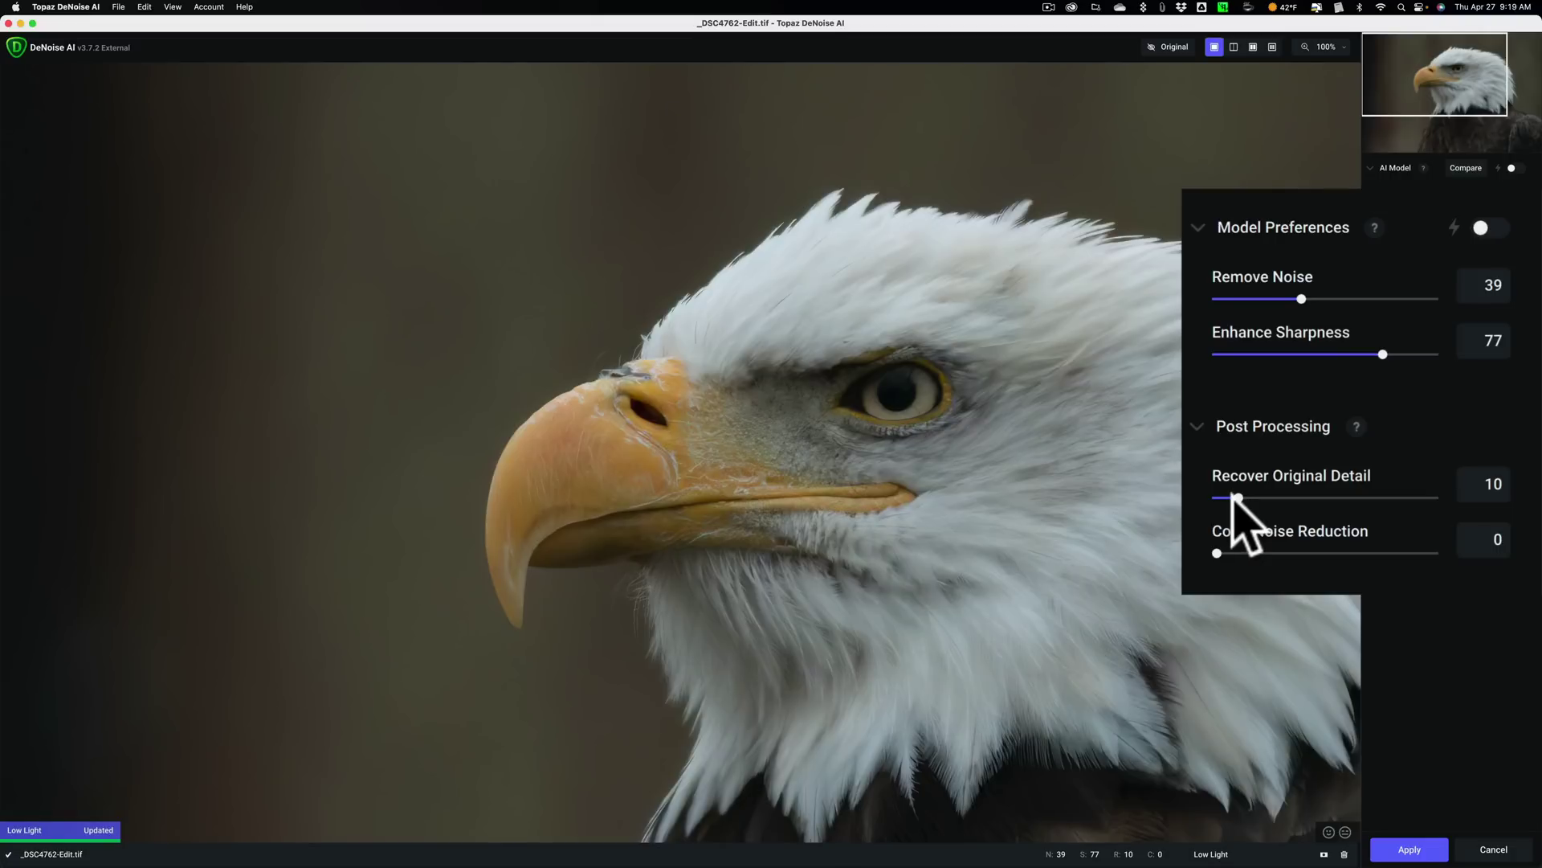
{"action": "left_click_drag", "start_coordinate": [1237, 498], "coordinate": [1399, 499]}
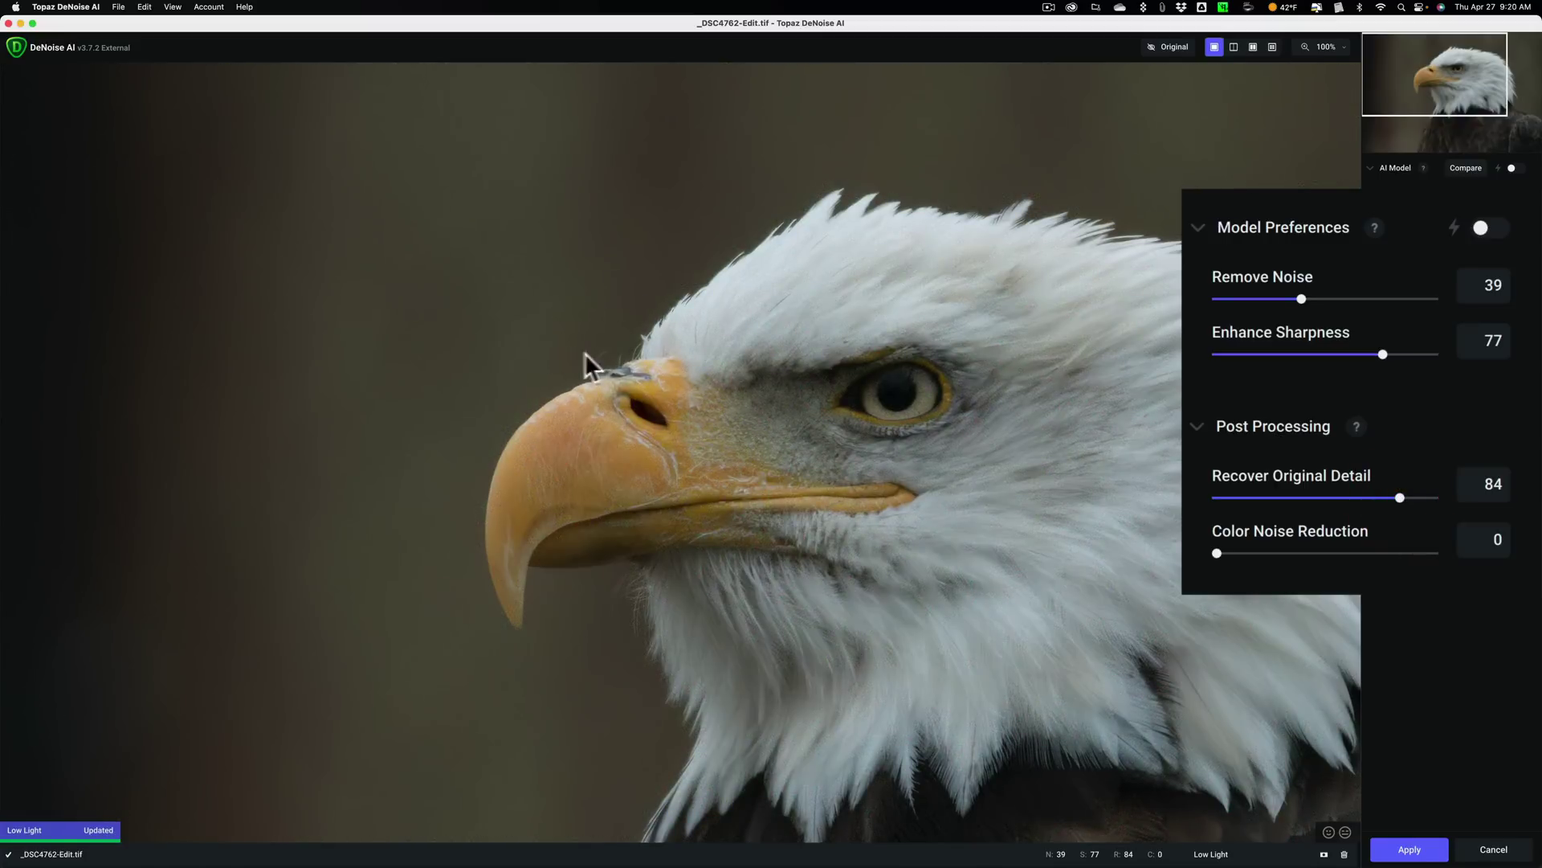
{"action": "left_click_drag", "start_coordinate": [1399, 498], "coordinate": [1238, 498]}
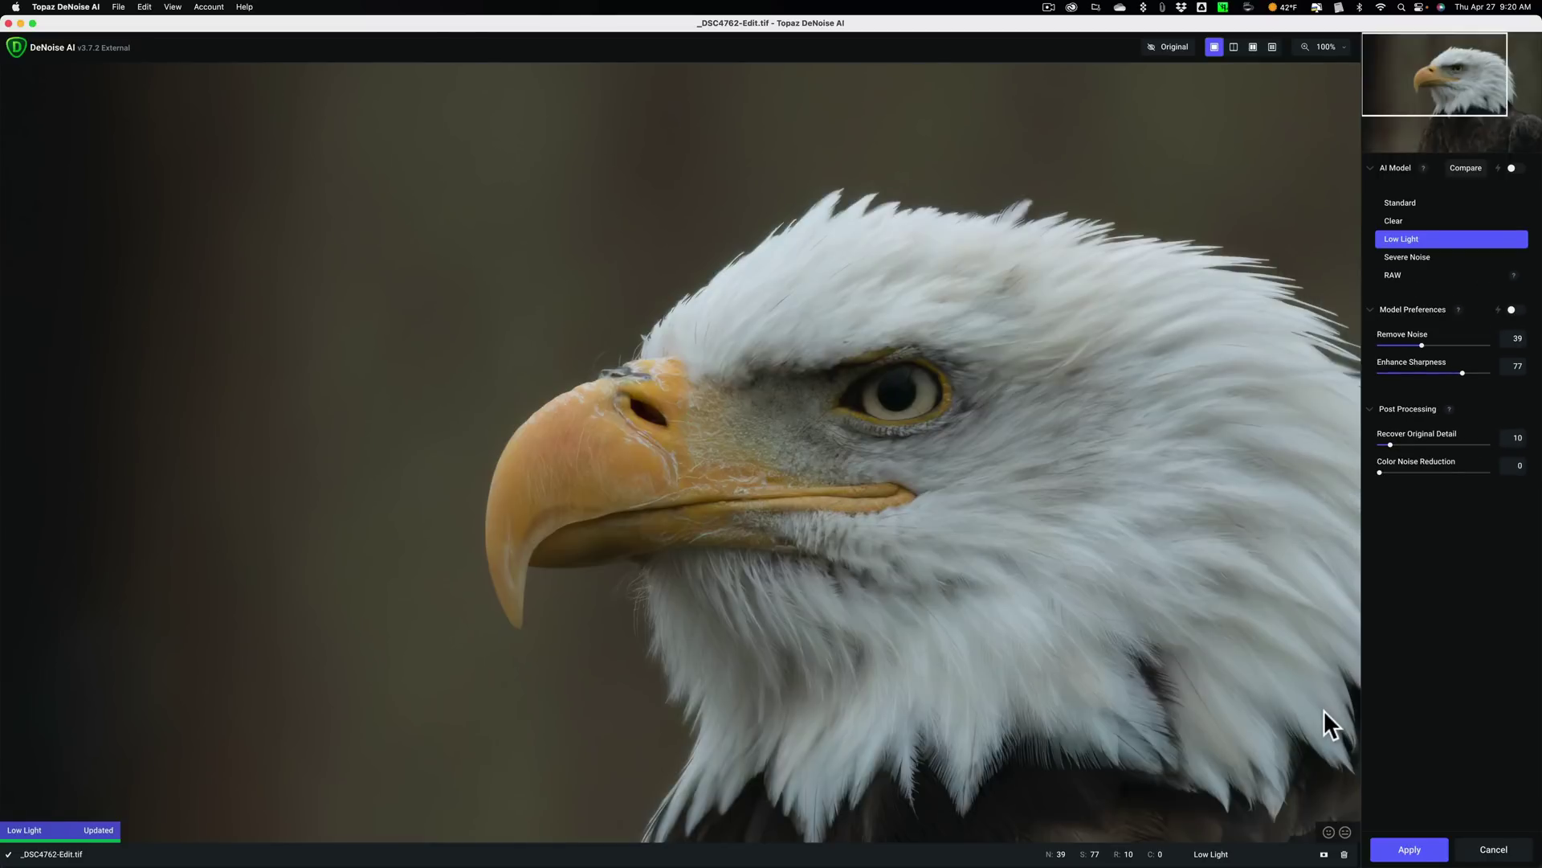
Apply the Low Light denoise and send _DSC4762-Edit.tif back to Lightroom Classic.
{"action": "left_click", "coordinate": [1407, 853]}
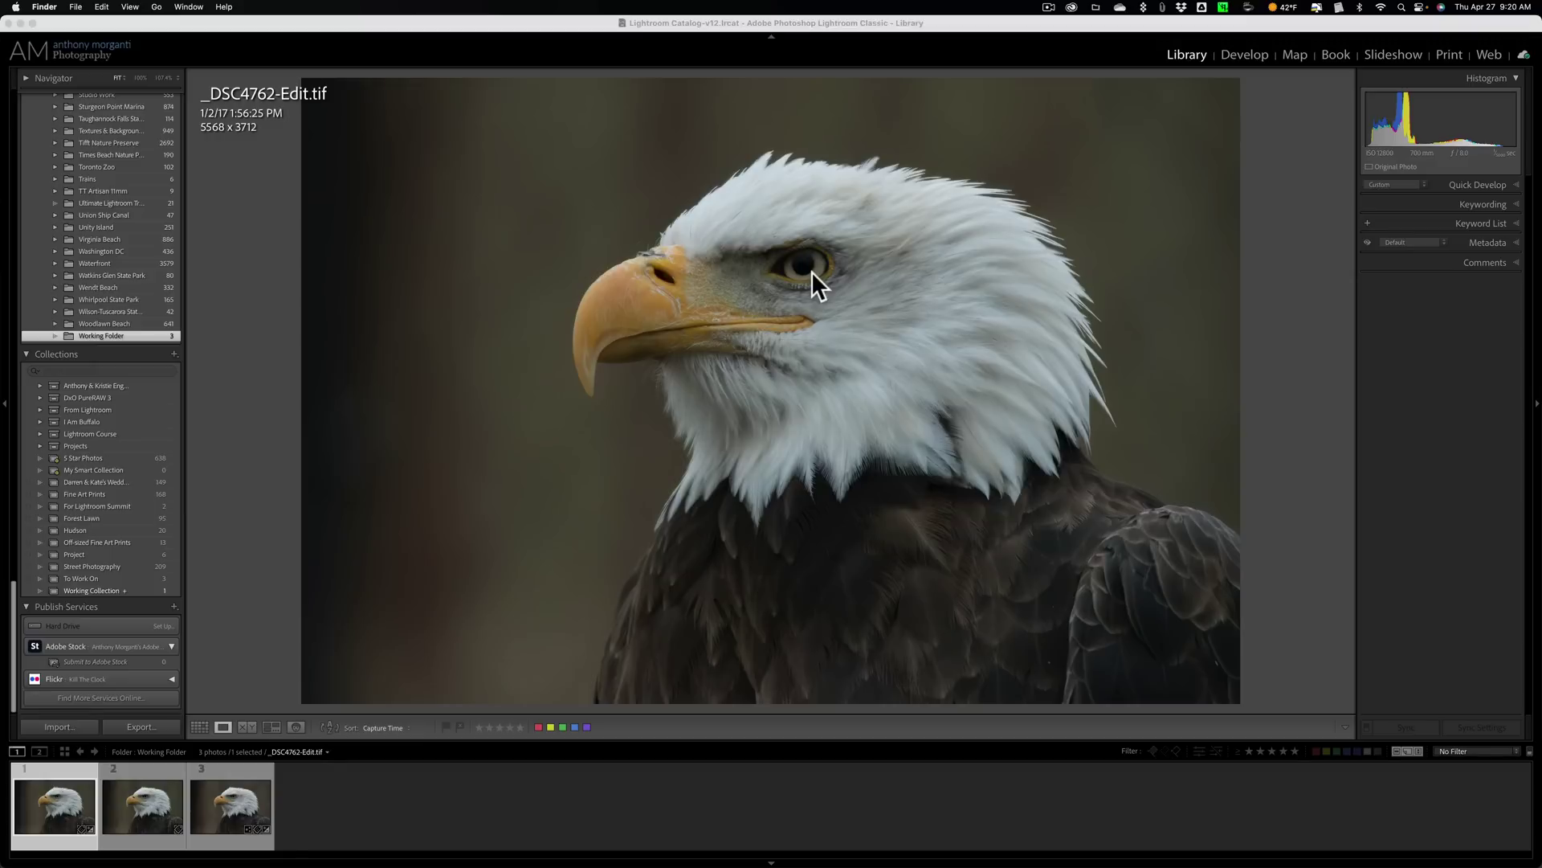
Rename the denoised TIFF by replacing 'Lightroom' with 'Topaz Labs' in the custom name text.
{"action": "key", "text": "F2"}
{"action": "left_click", "coordinate": [1117, 125]}
{"action": "left_click", "coordinate": [1117, 122]}
{"action": "key", "text": "F2"}
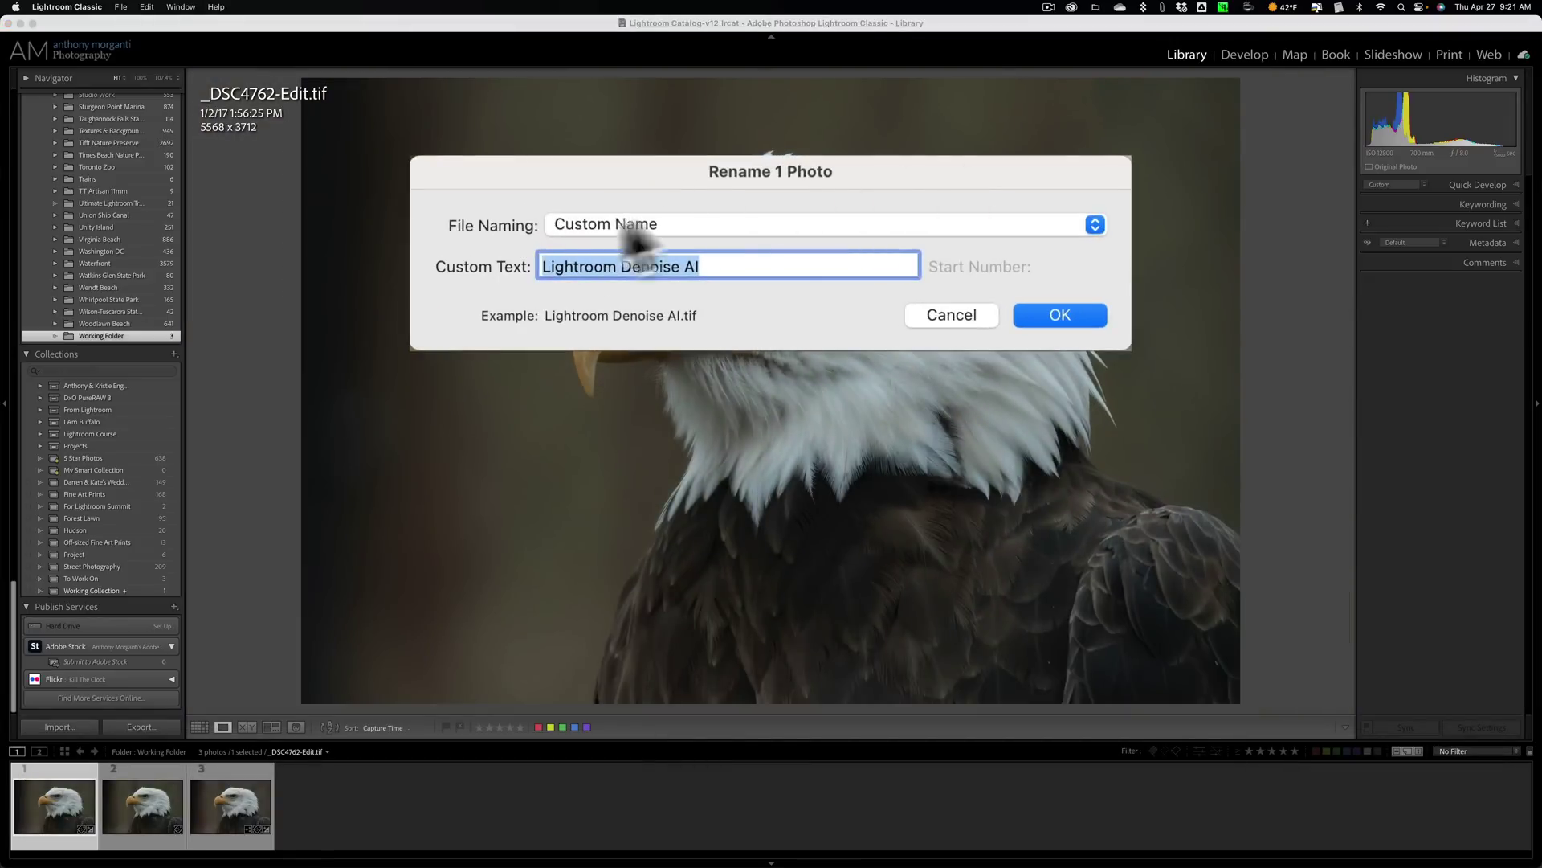
{"action": "double_click", "coordinate": [578, 266]}
{"action": "type", "text": "T"}
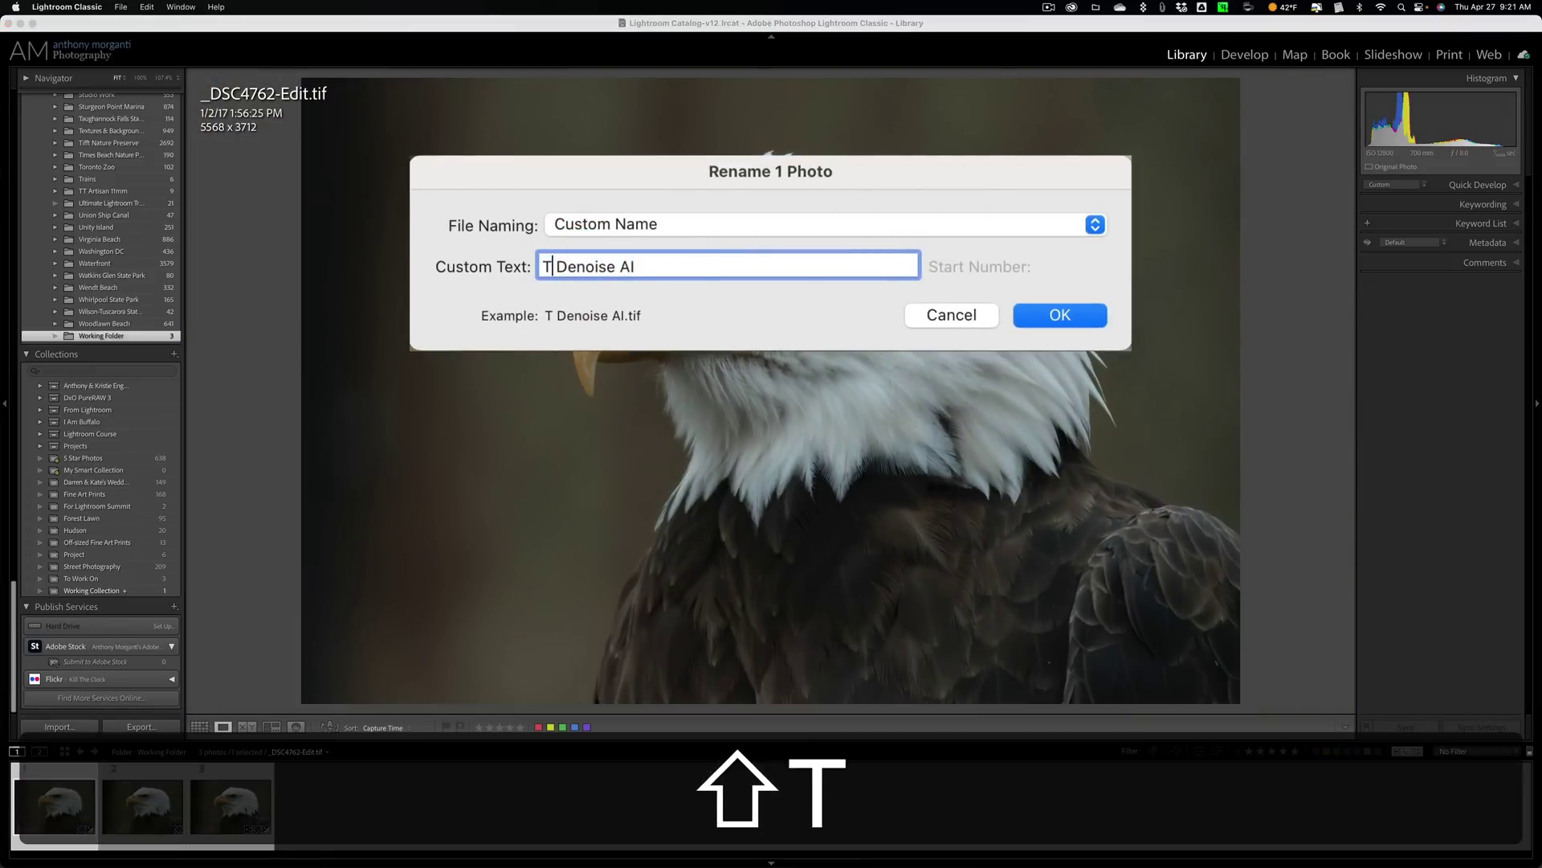
{"action": "type", "text": "opaz Labs"}
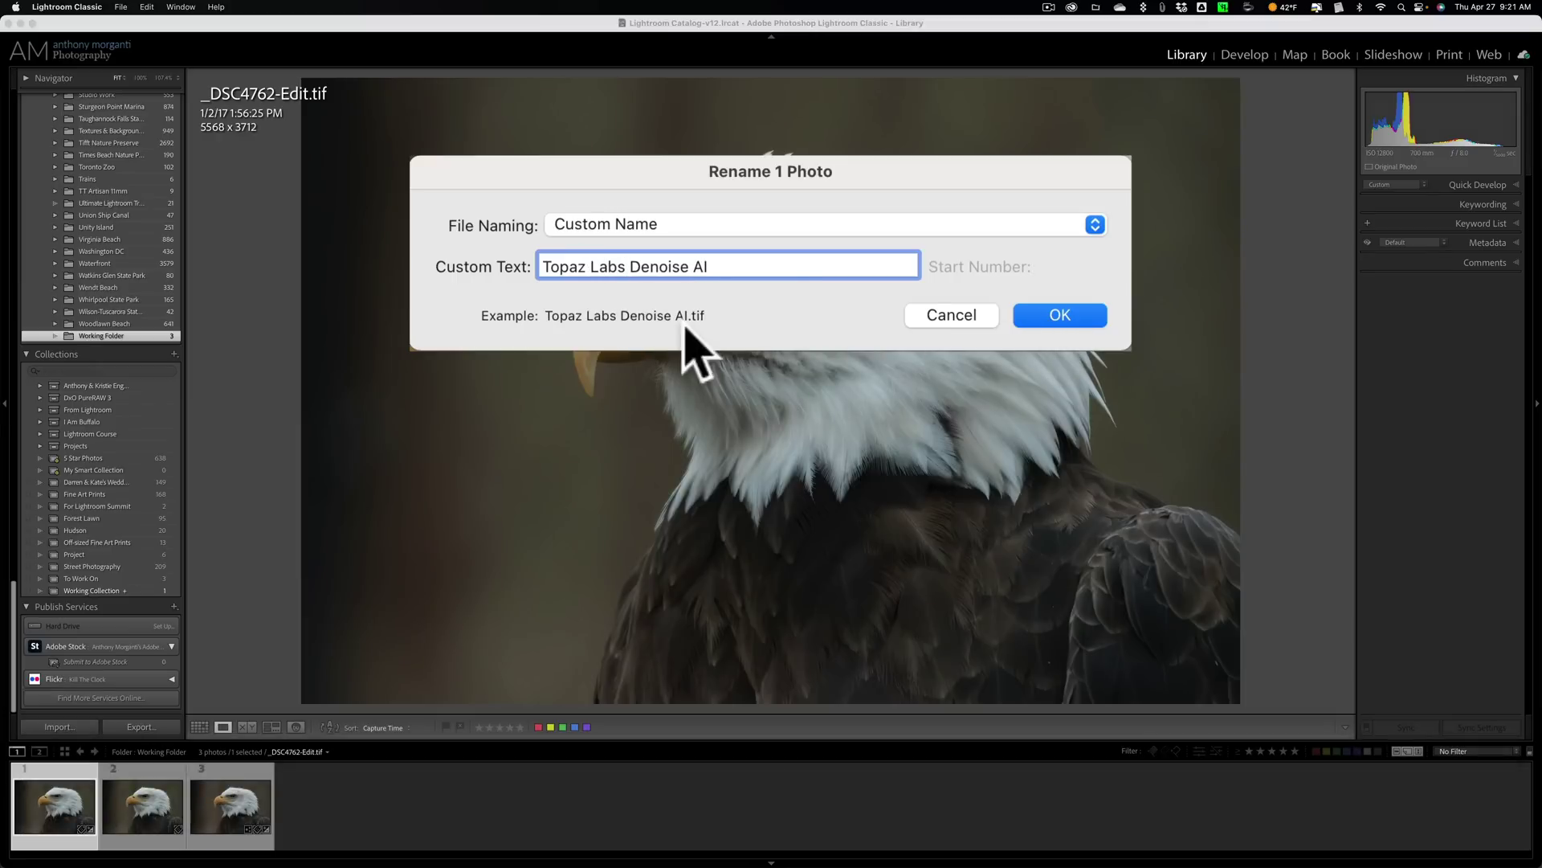
{"action": "left_click", "coordinate": [920, 289]}
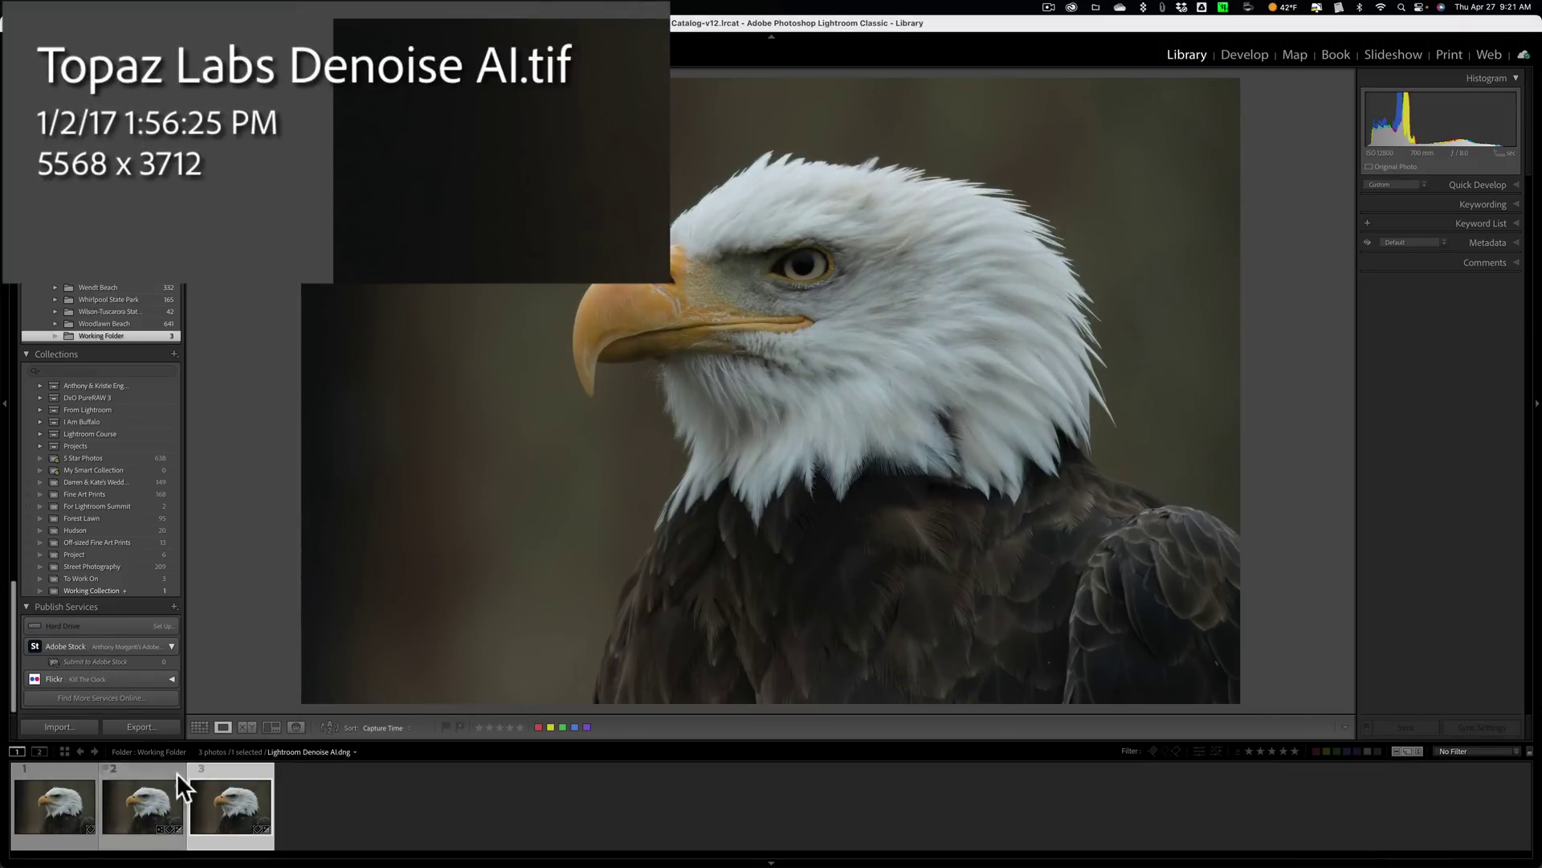
Flip between the Lightroom DNG and original NEF, then zoom in on the eagle's head and beak.
{"action": "left_click", "coordinate": [138, 801]}
{"action": "left_click", "coordinate": [139, 801]}
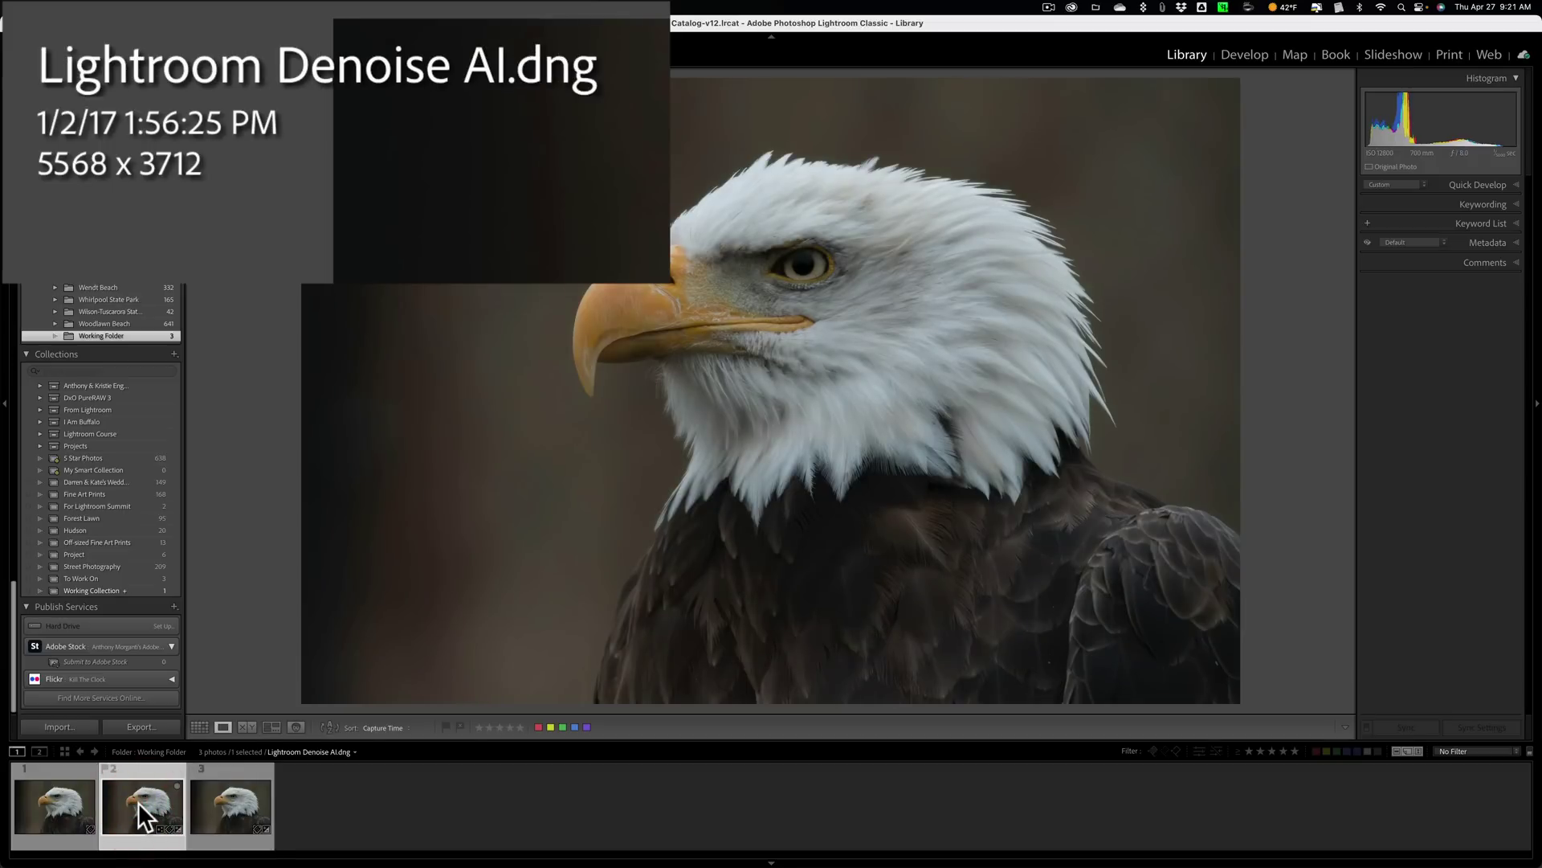
{"action": "left_click", "coordinate": [64, 799]}
{"action": "left_click", "coordinate": [165, 811]}
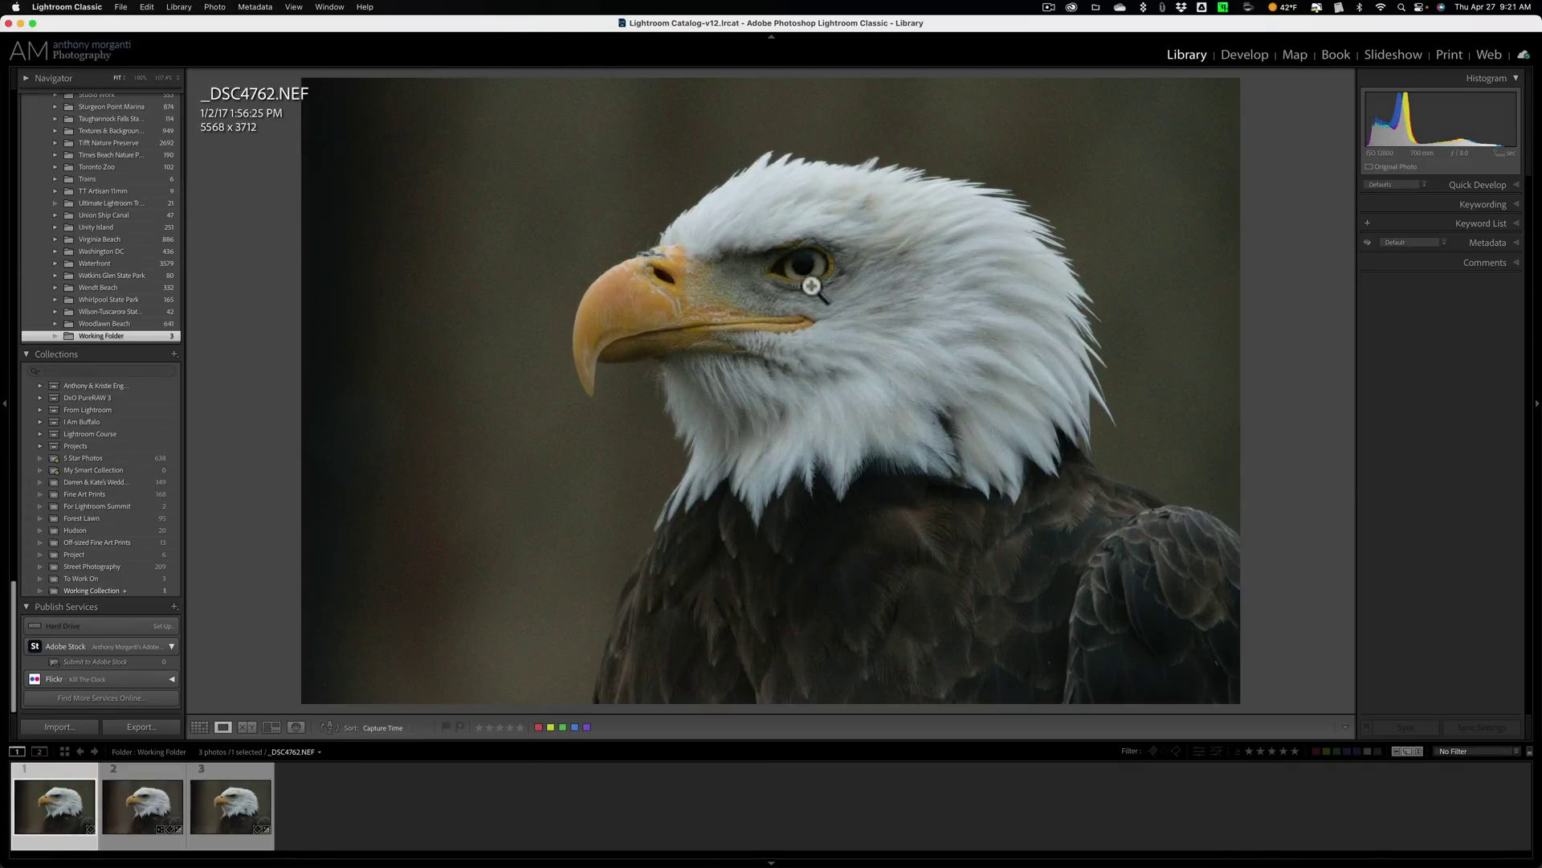
{"action": "key", "text": "super"}
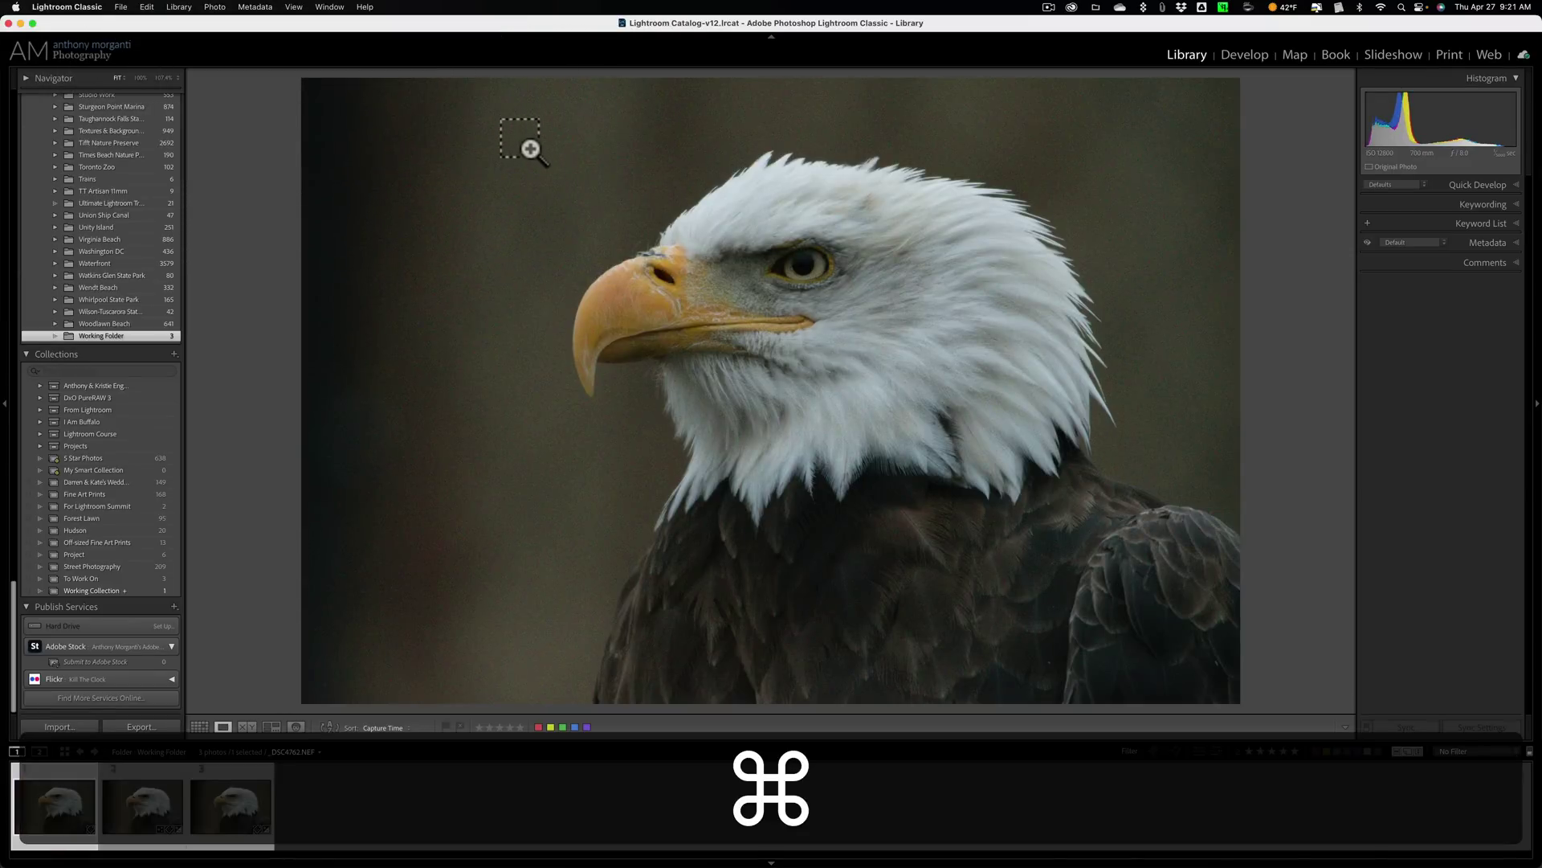
{"action": "left_click_drag", "start_coordinate": [540, 160], "coordinate": [928, 465]}
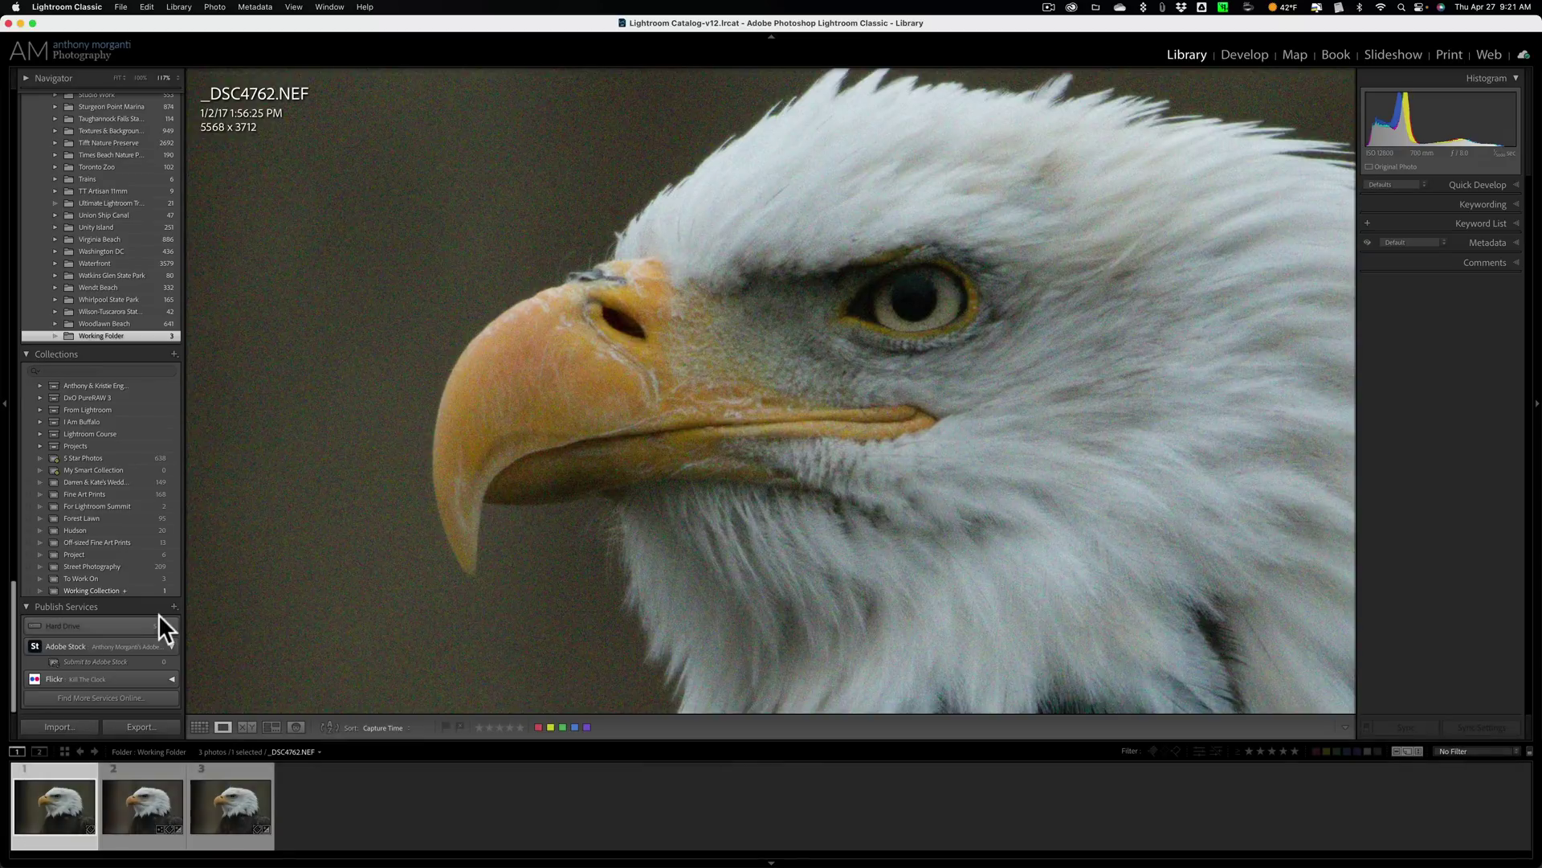
Alternate the close-up between the Lightroom DNG and Topaz TIF, ending on the whole DNG.
{"action": "left_click", "coordinate": [144, 798]}
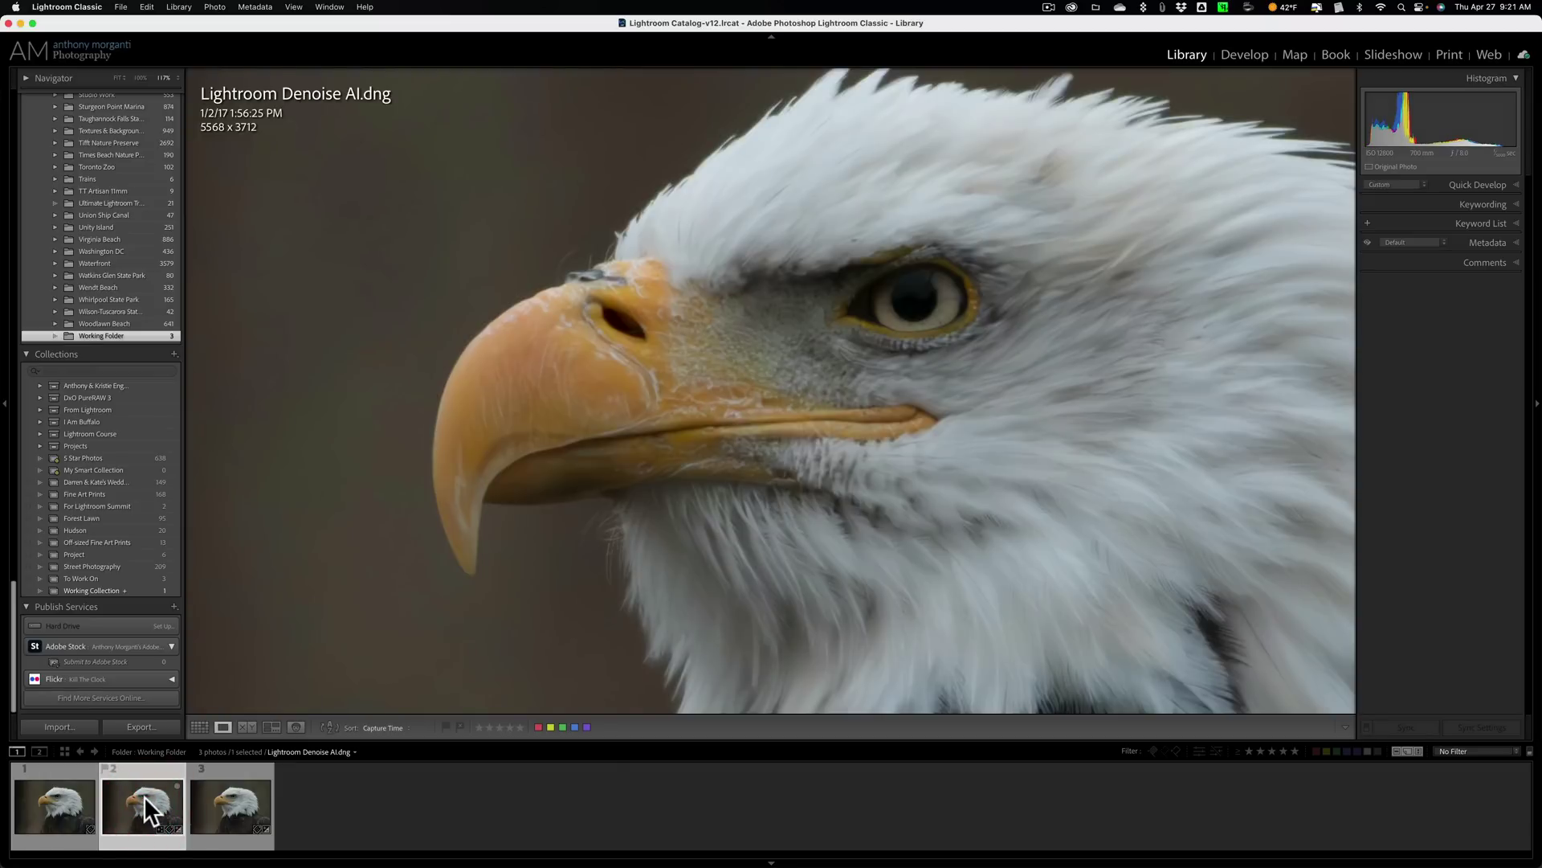
{"action": "left_click", "coordinate": [217, 803]}
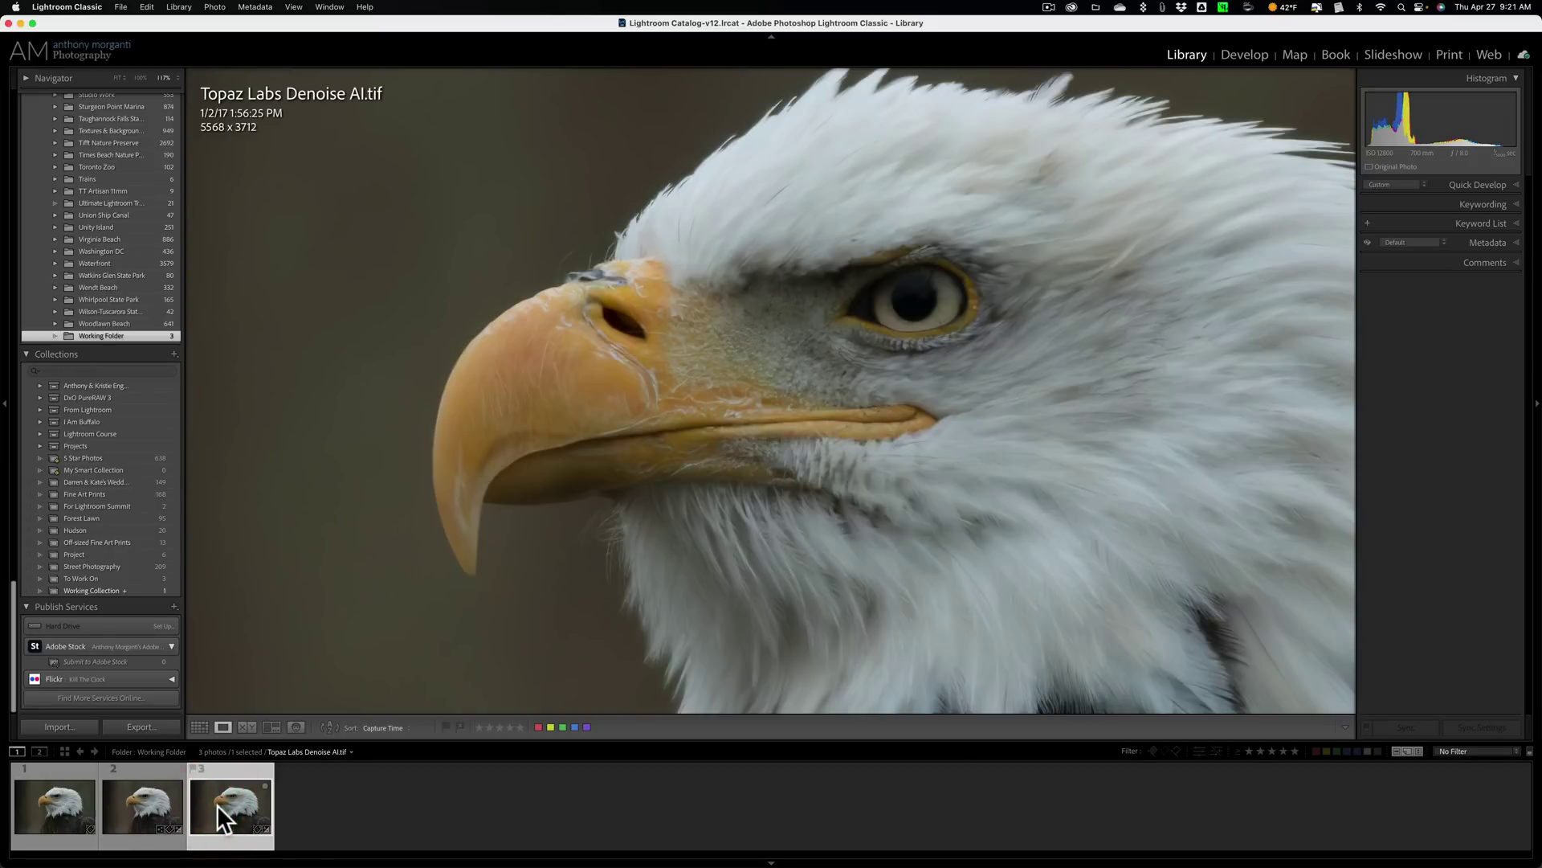
{"action": "left_click", "coordinate": [130, 798]}
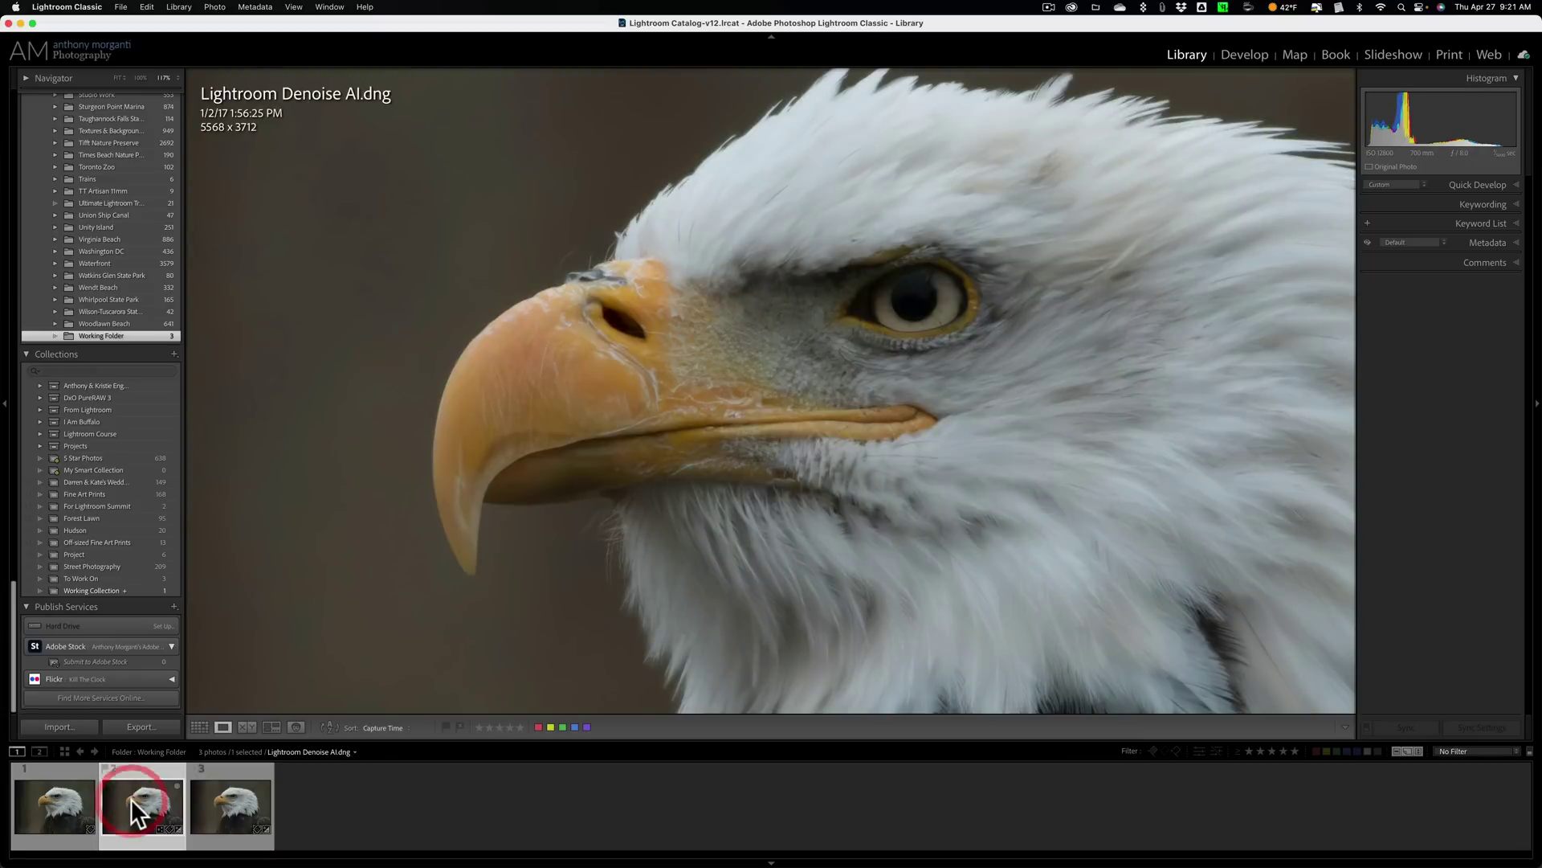
{"action": "left_click", "coordinate": [234, 805]}
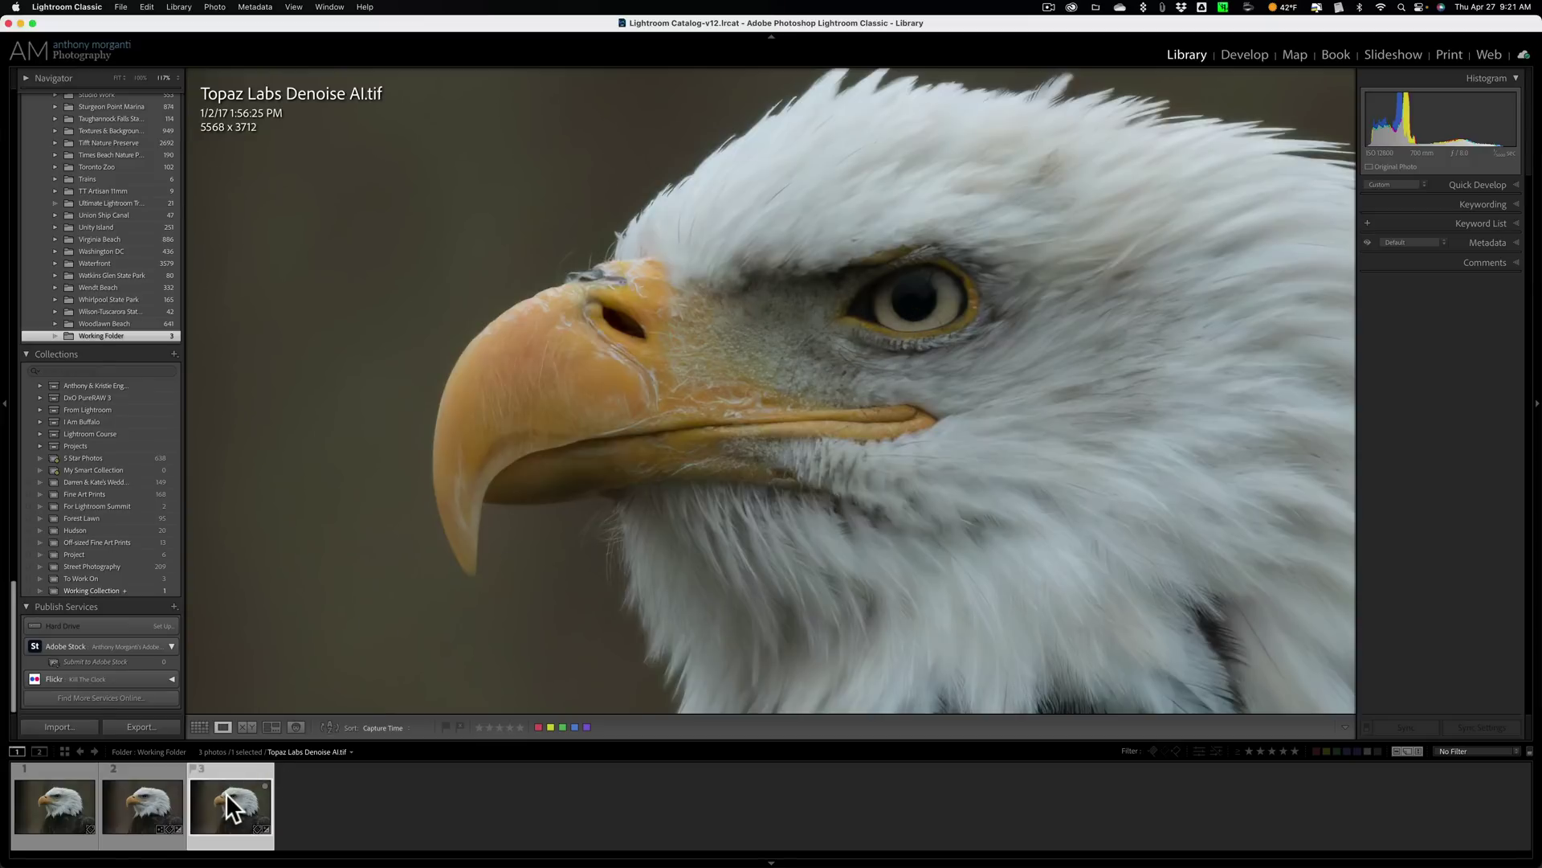
{"action": "left_click", "coordinate": [147, 802]}
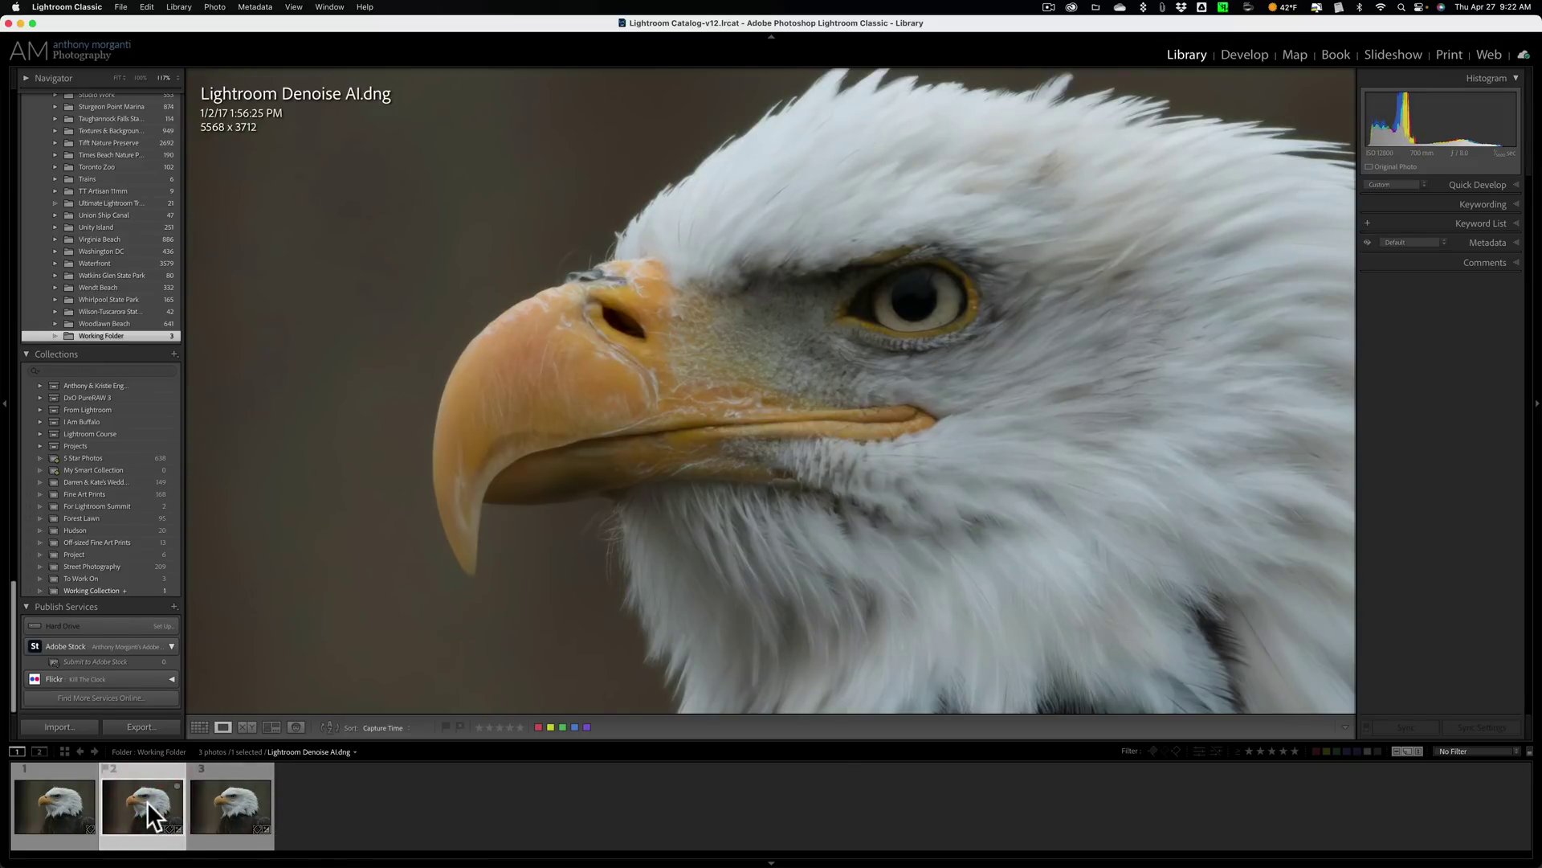
{"action": "left_click", "coordinate": [238, 799]}
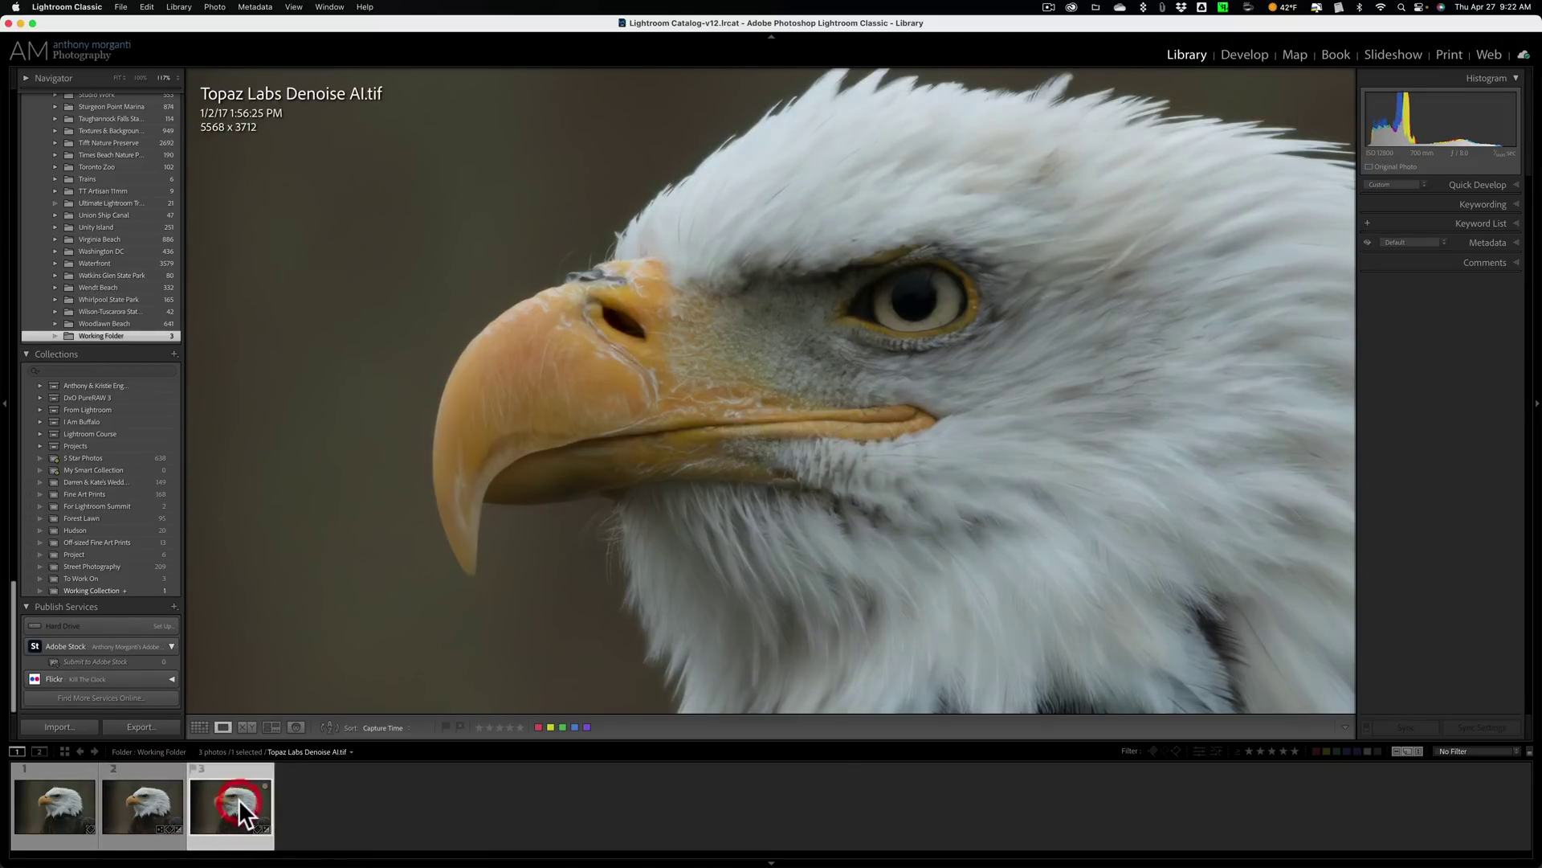
{"action": "left_click", "coordinate": [132, 795]}
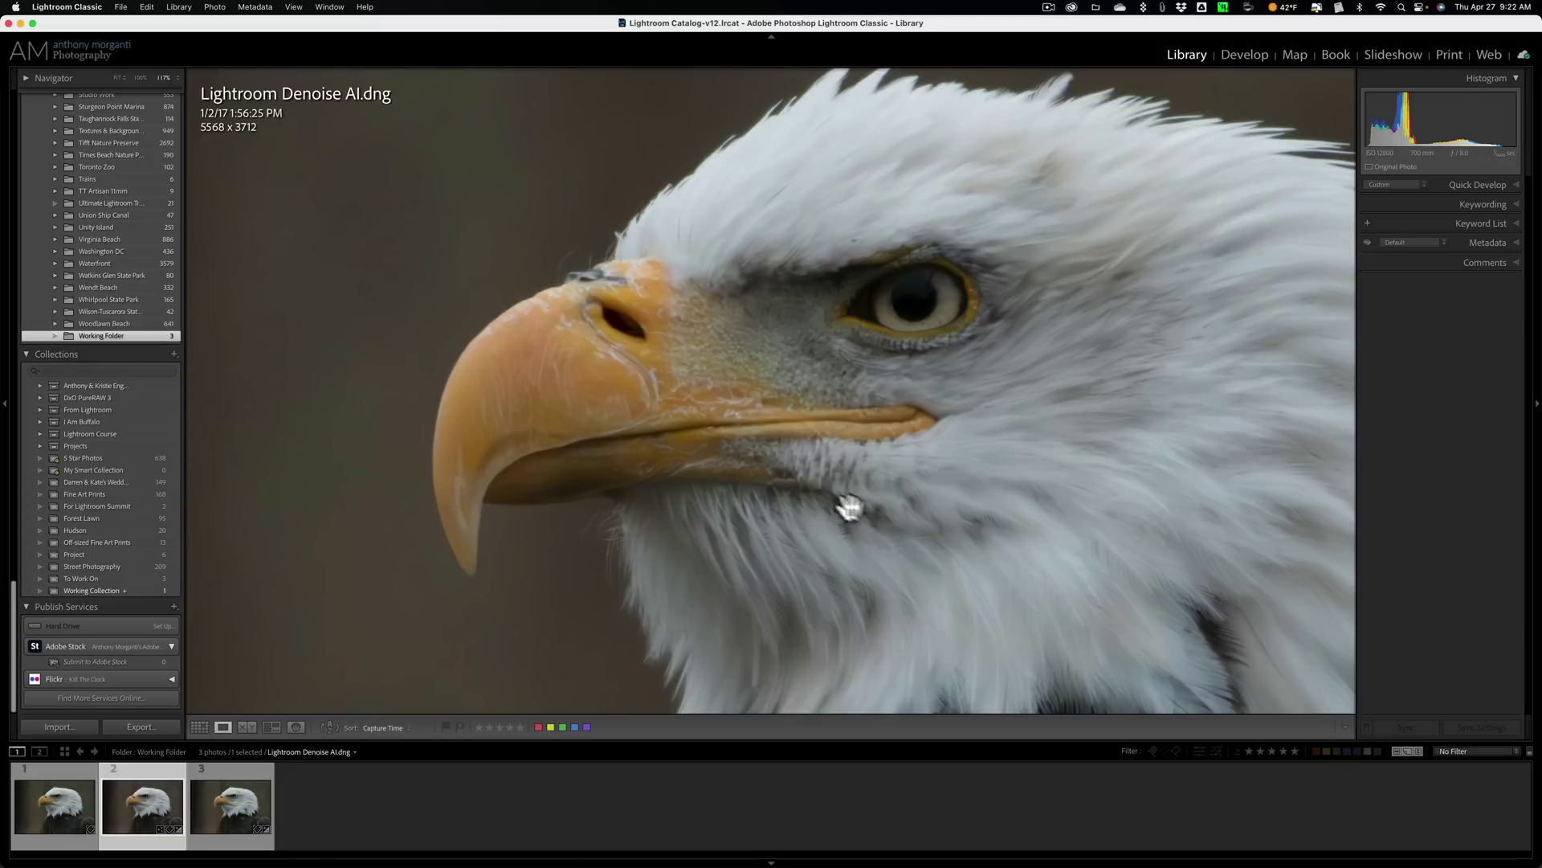
{"action": "left_click", "coordinate": [227, 809]}
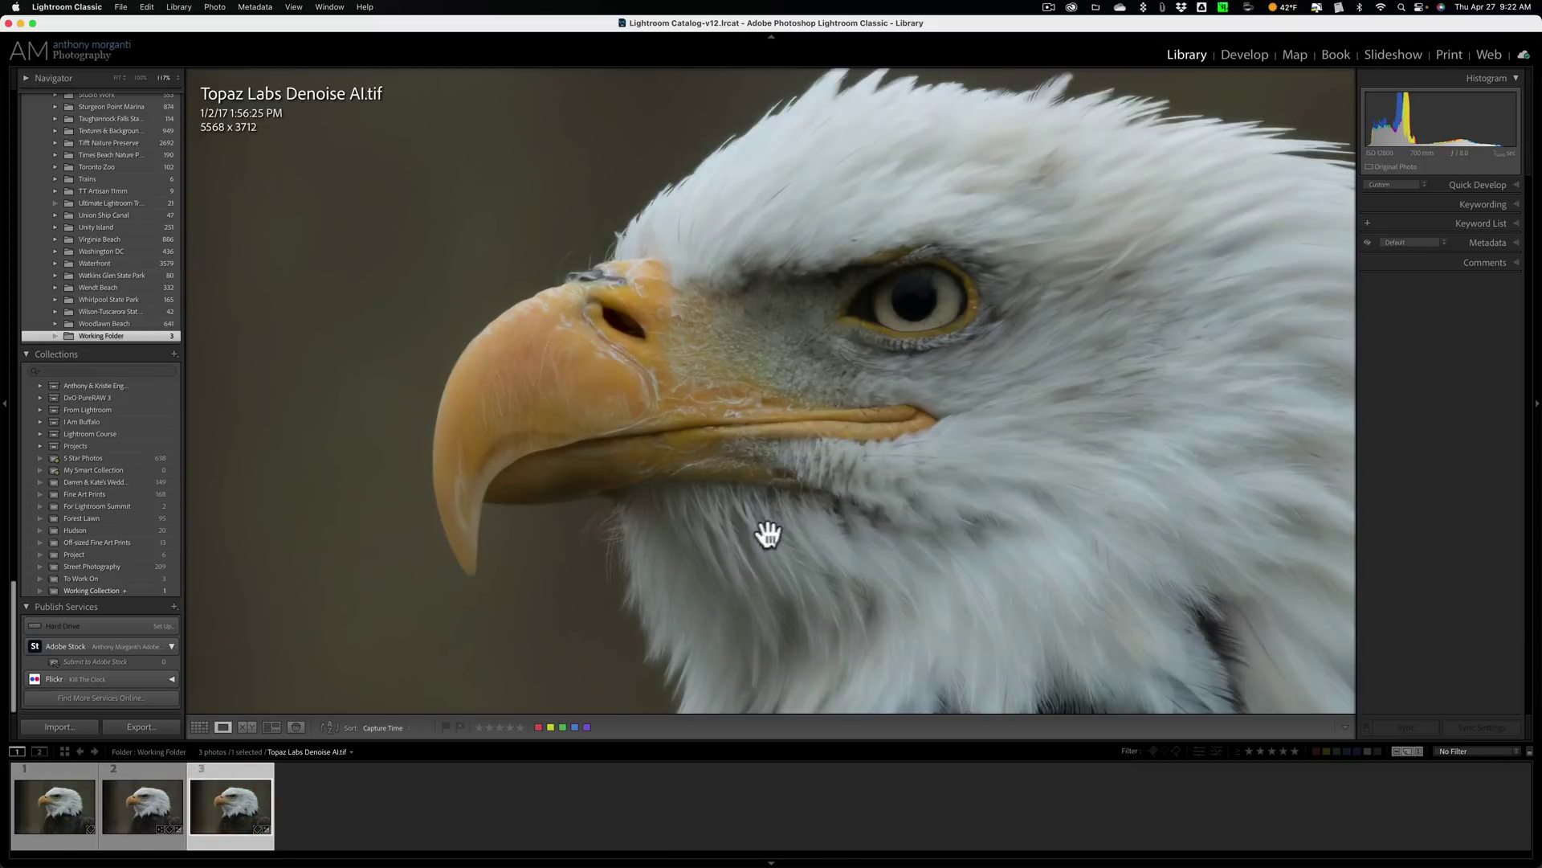
{"action": "left_click", "coordinate": [142, 818]}
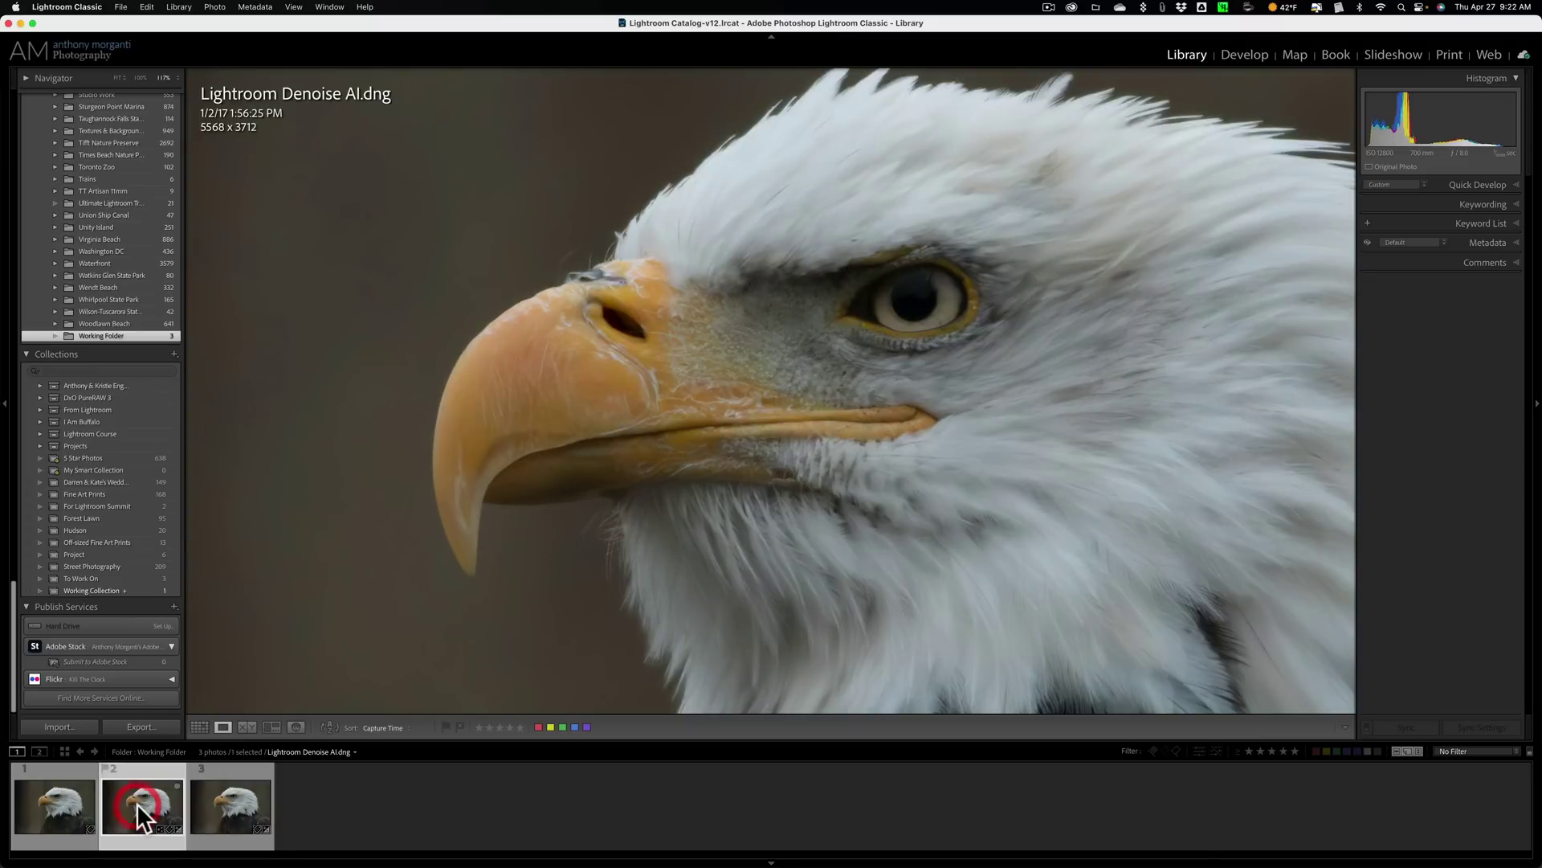
{"action": "left_click", "coordinate": [706, 561]}
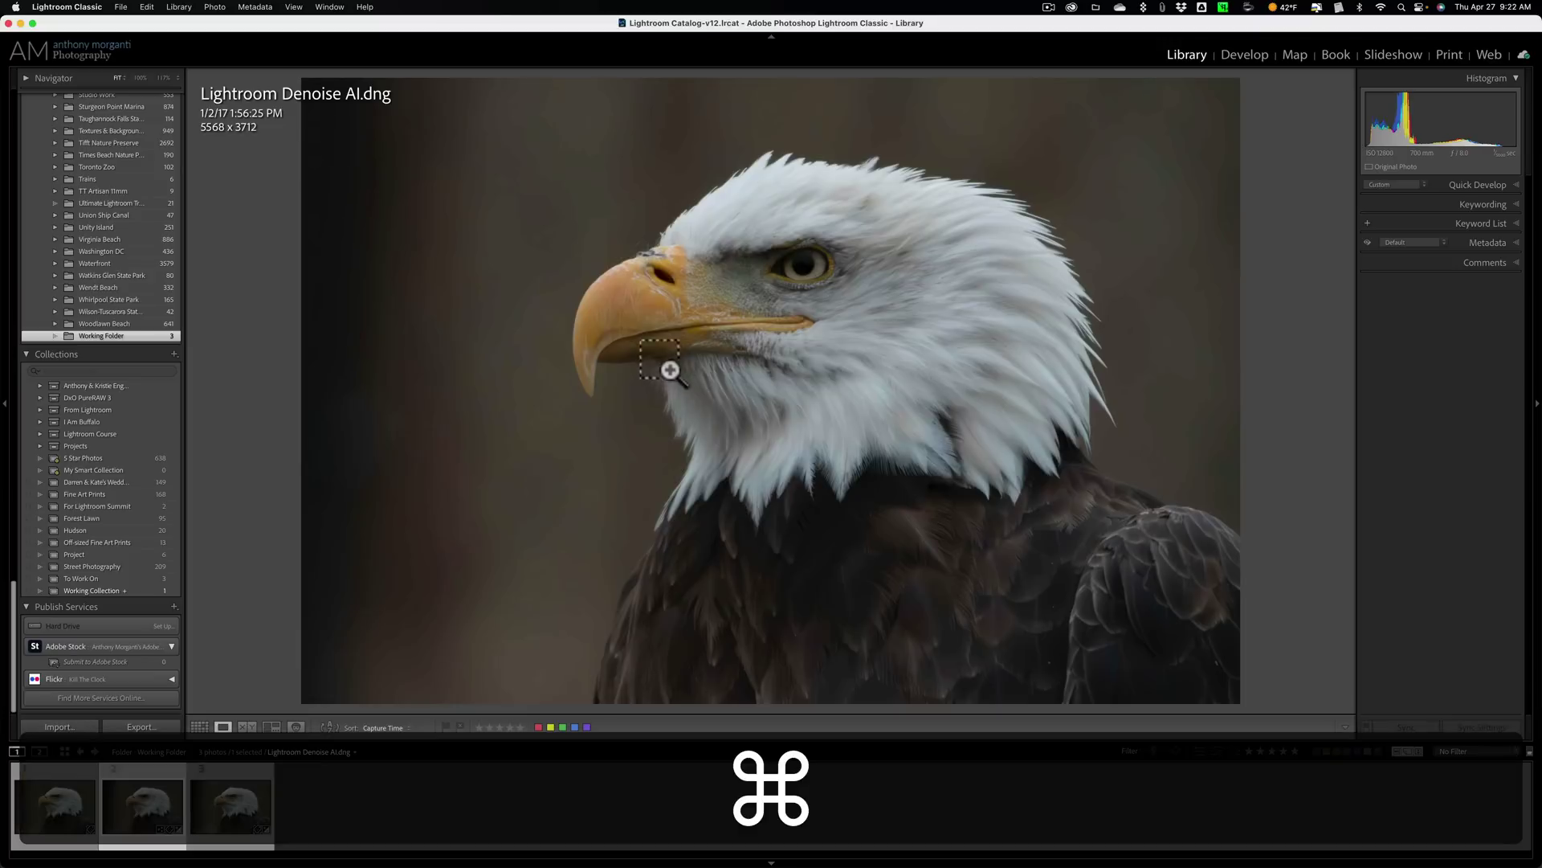
Zoom in on the neck feathers below the beak and alternate the Topaz TIF and Lightroom DNG.
{"action": "left_click_drag", "start_coordinate": [612, 322], "coordinate": [795, 501]}
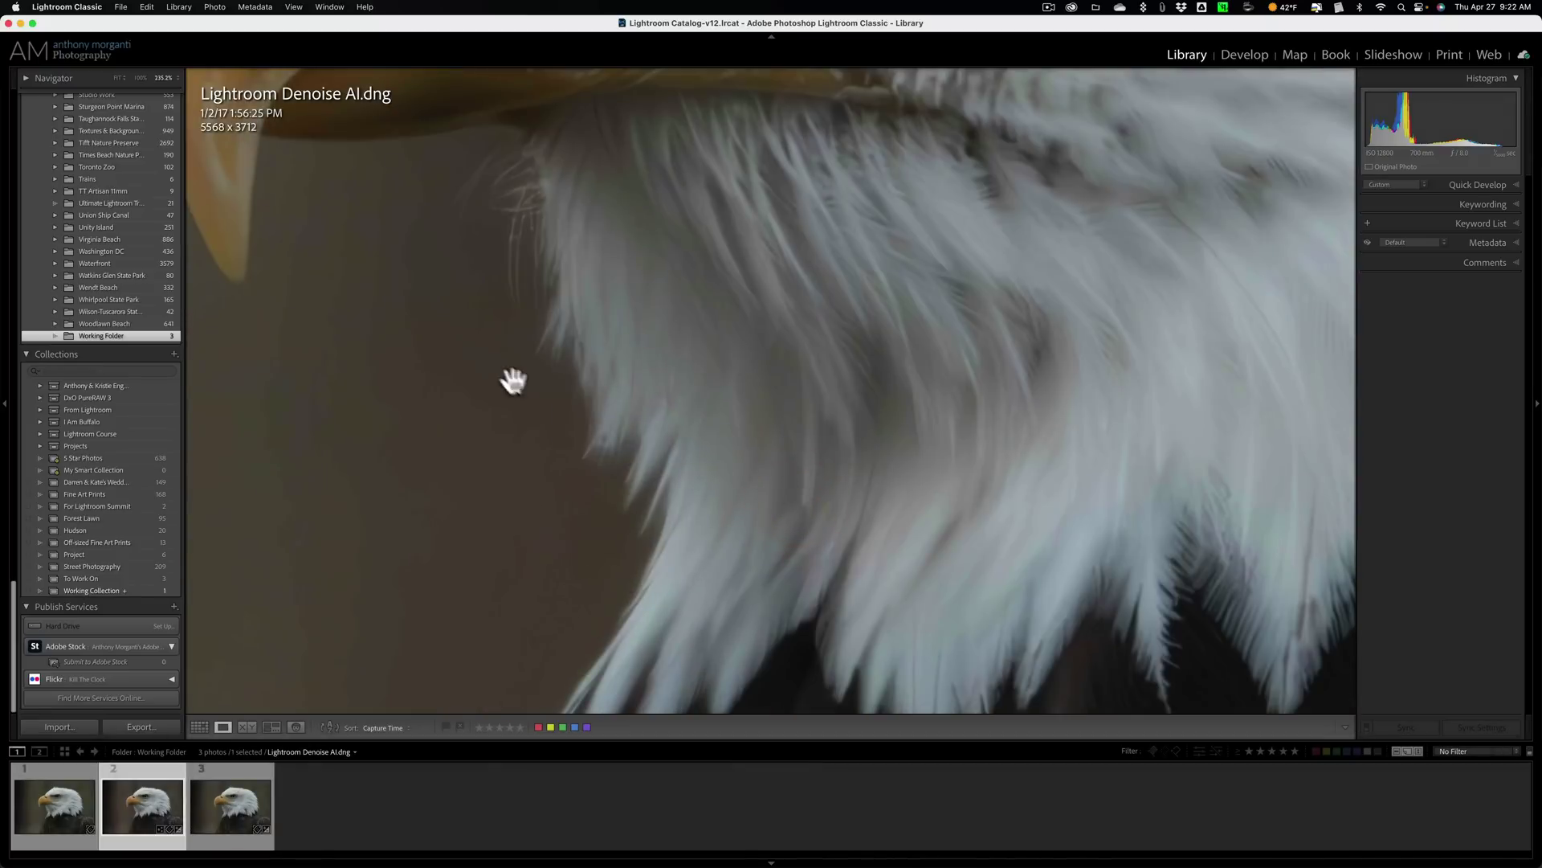
{"action": "left_click", "coordinate": [230, 798]}
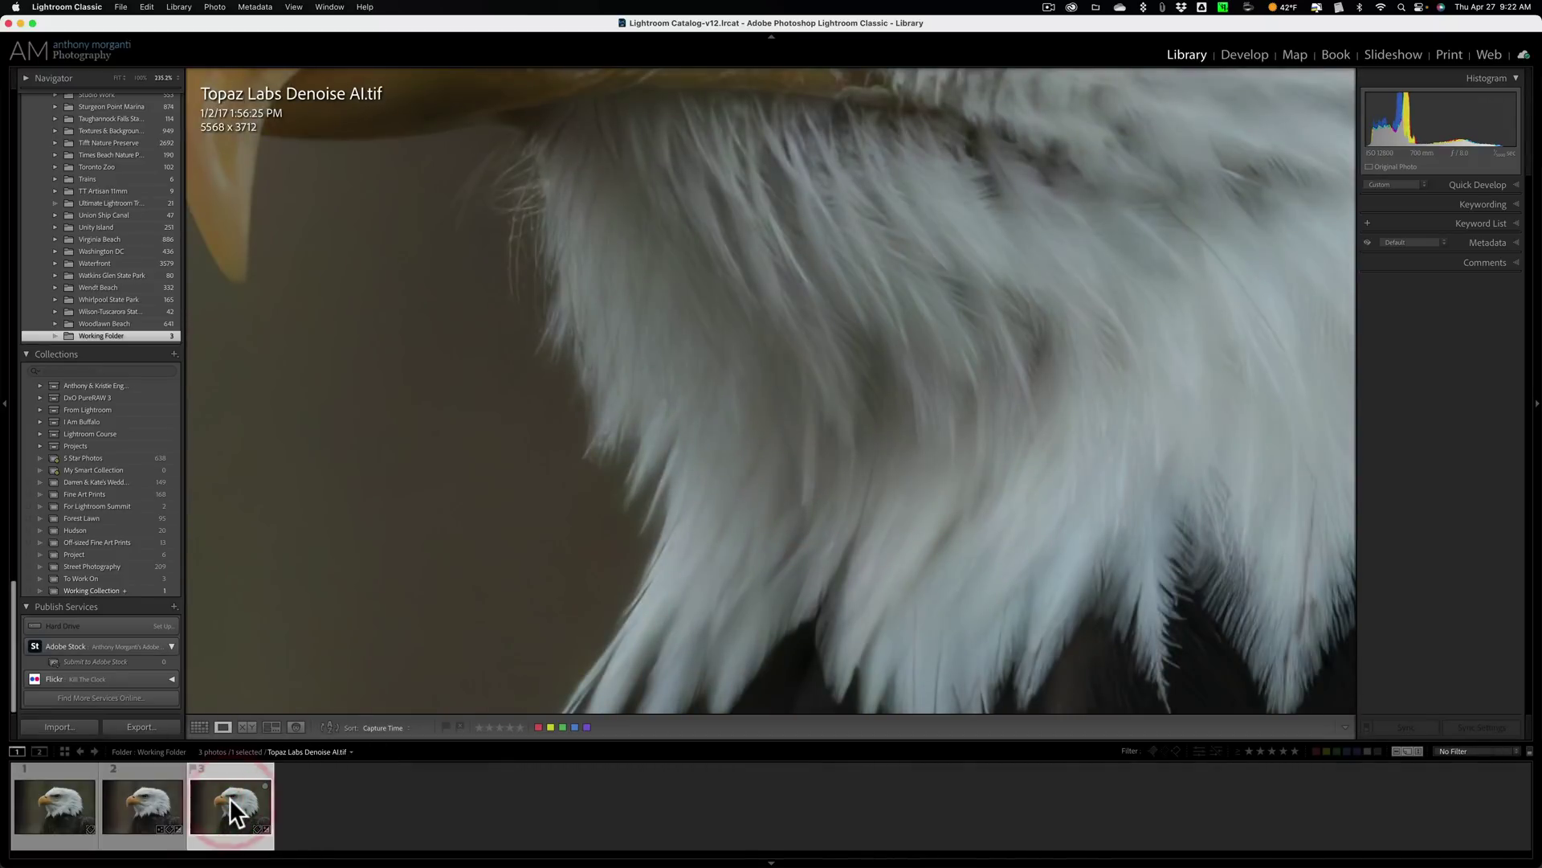
{"action": "left_click", "coordinate": [143, 805]}
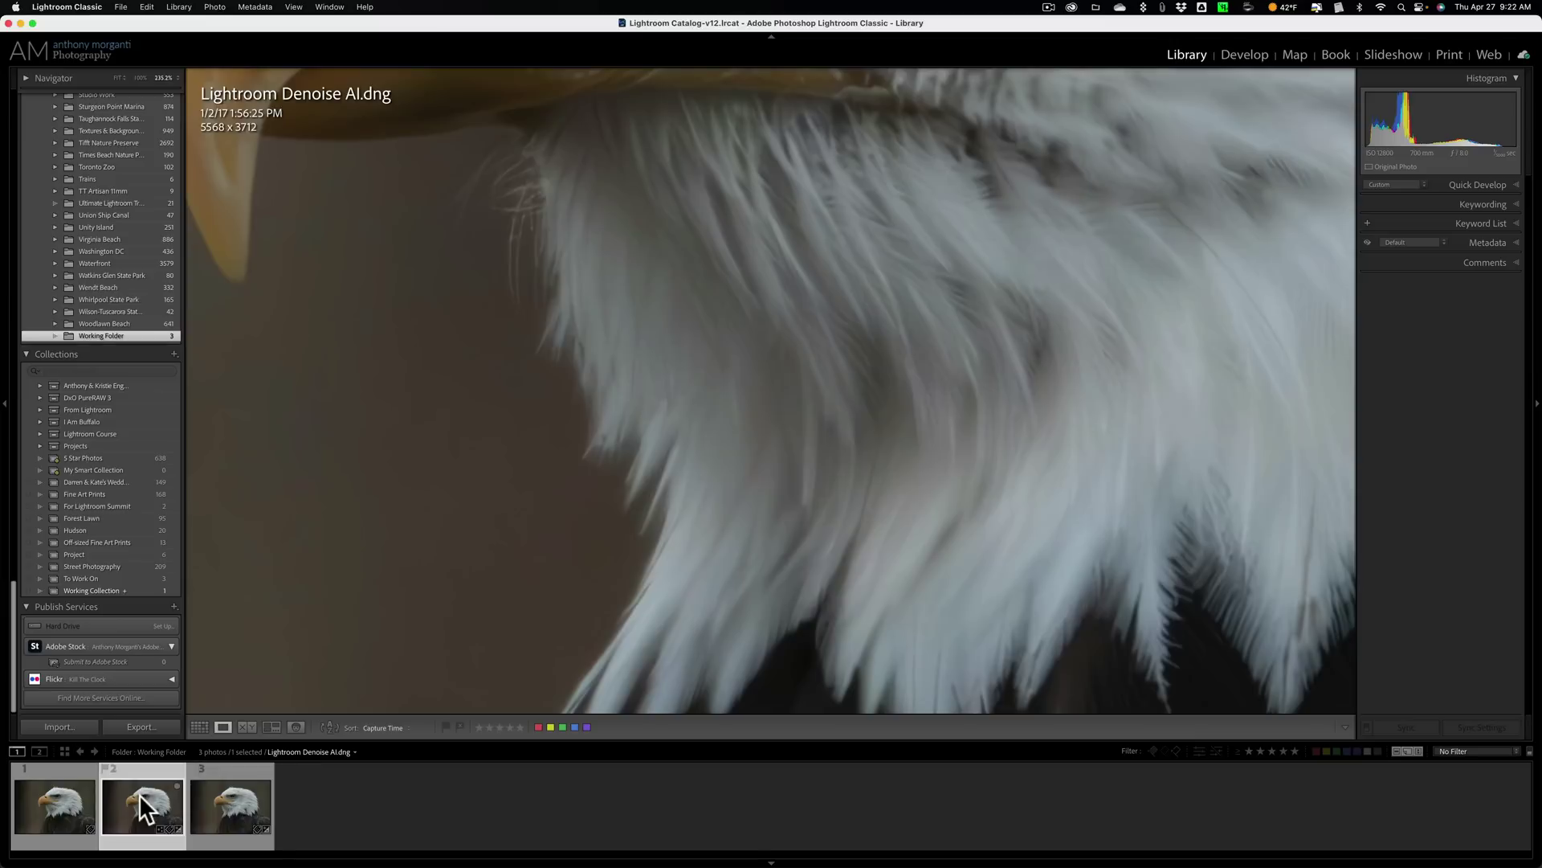
{"action": "left_click", "coordinate": [246, 807]}
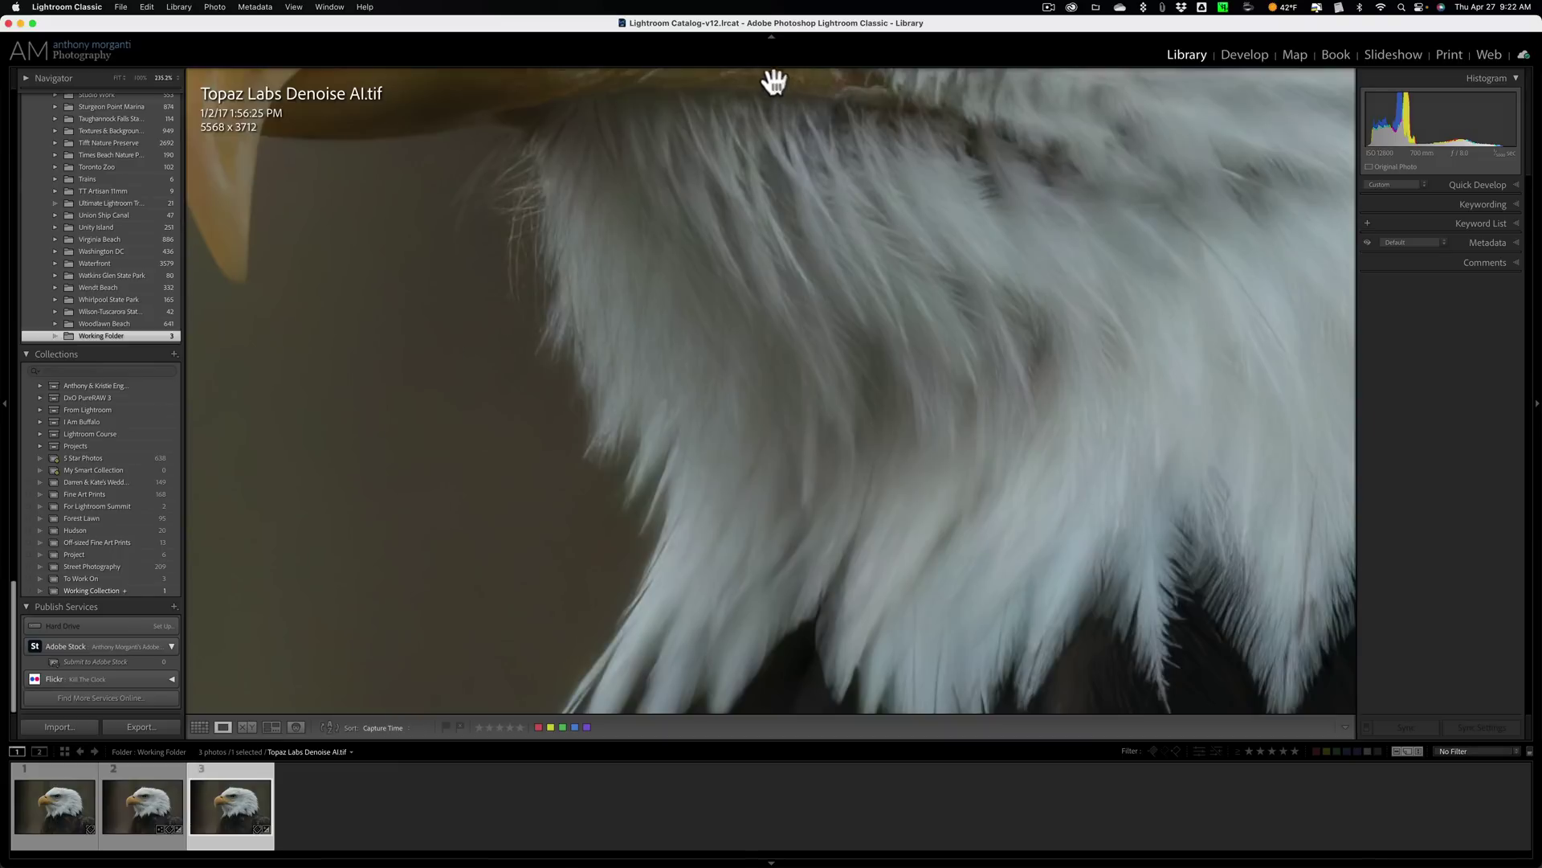
{"action": "left_click", "coordinate": [146, 807]}
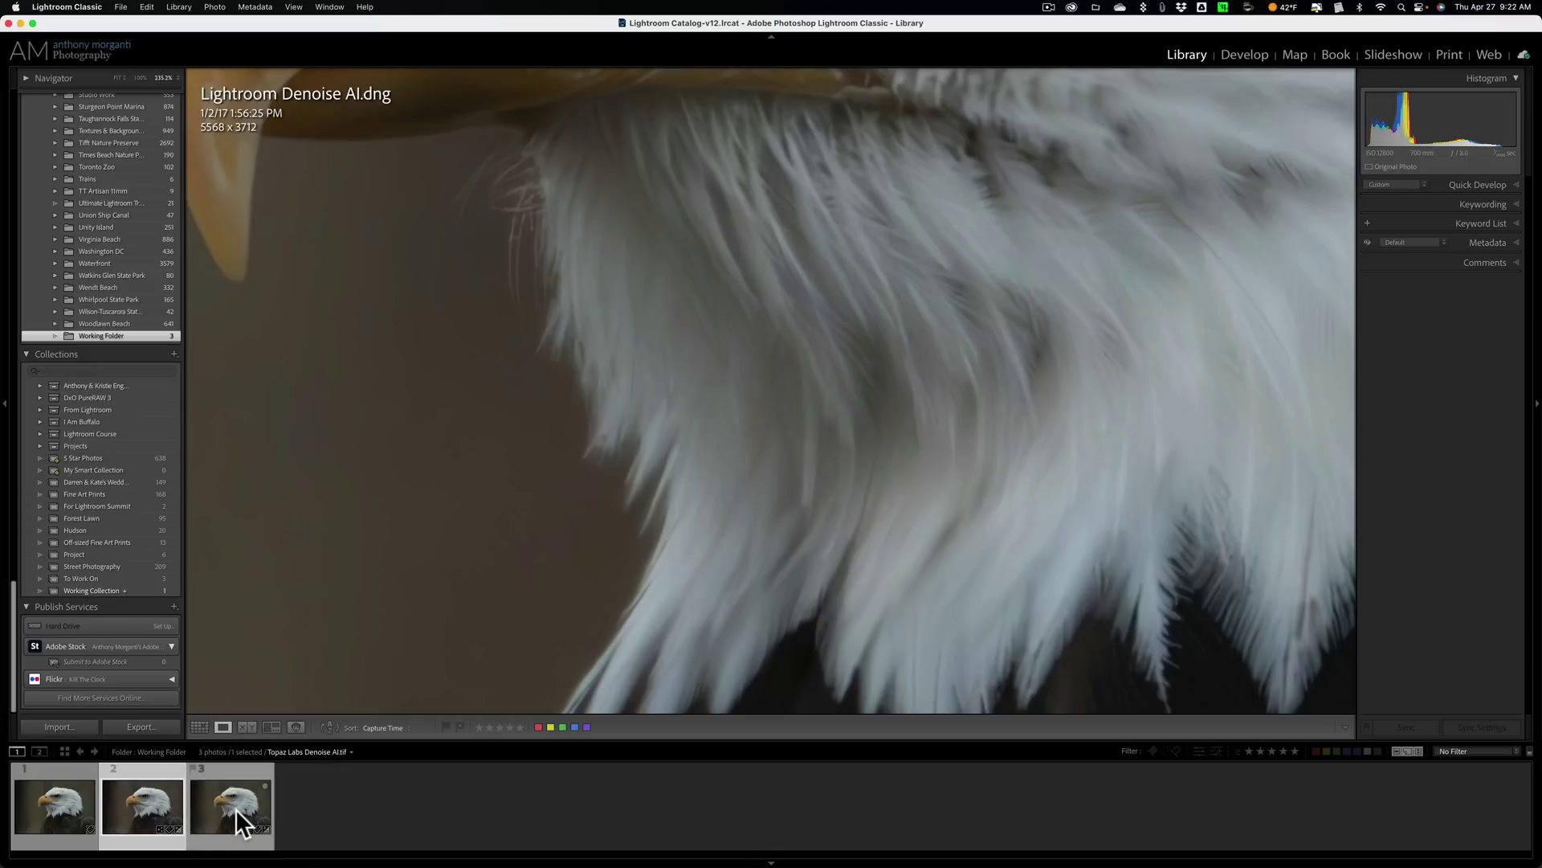
{"action": "left_click", "coordinate": [234, 808]}
{"action": "left_click", "coordinate": [155, 815]}
{"action": "left_click", "coordinate": [214, 816]}
Cycle the close-up through the original NEF, Lightroom DNG and Topaz TIF, ending on Topaz.
{"action": "left_click", "coordinate": [112, 811]}
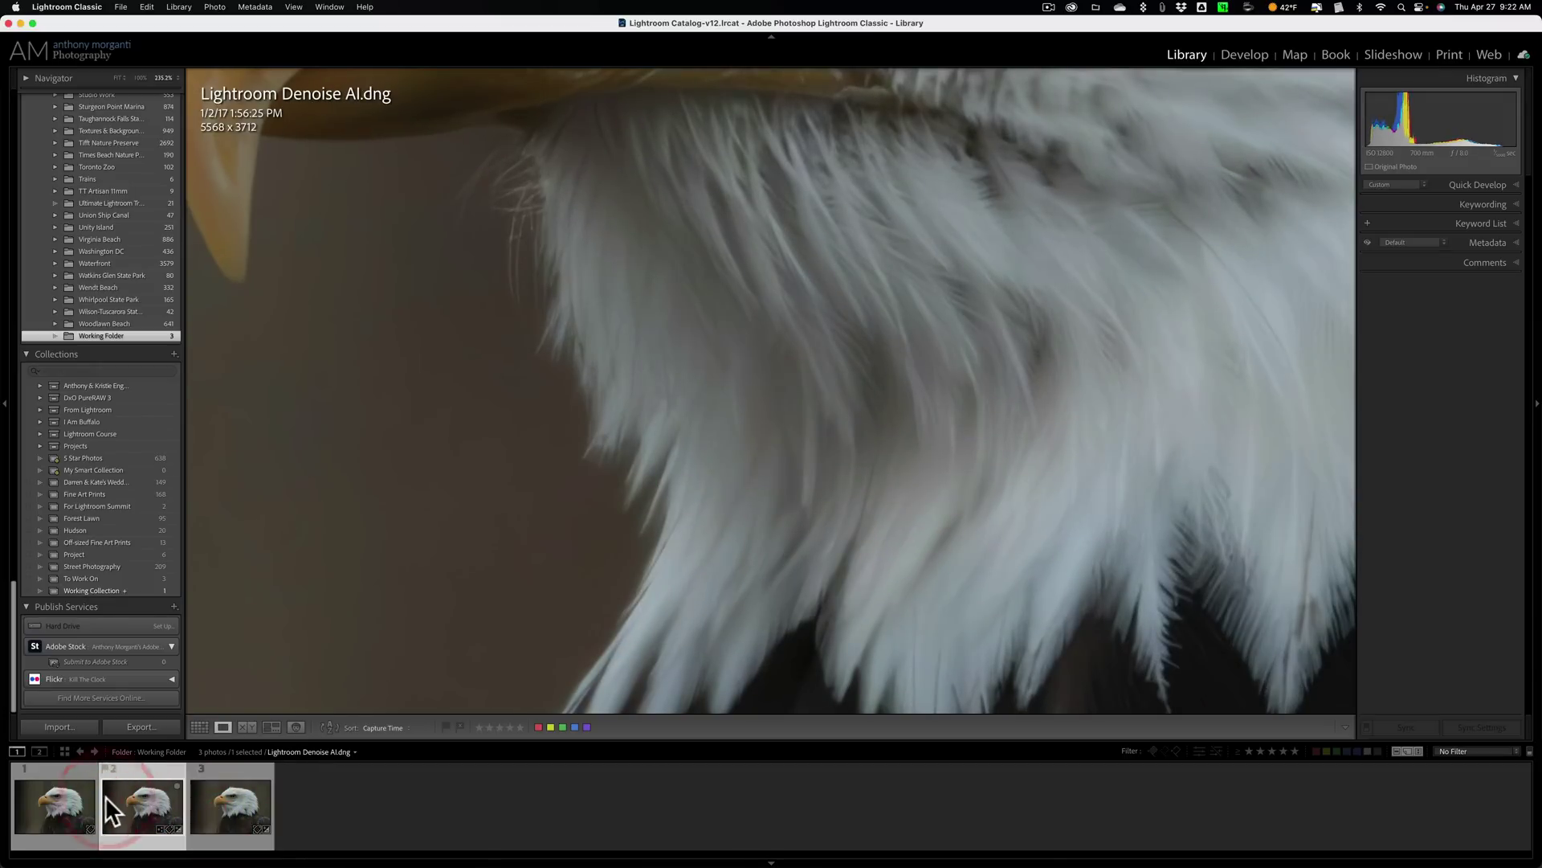
{"action": "left_click", "coordinate": [52, 806]}
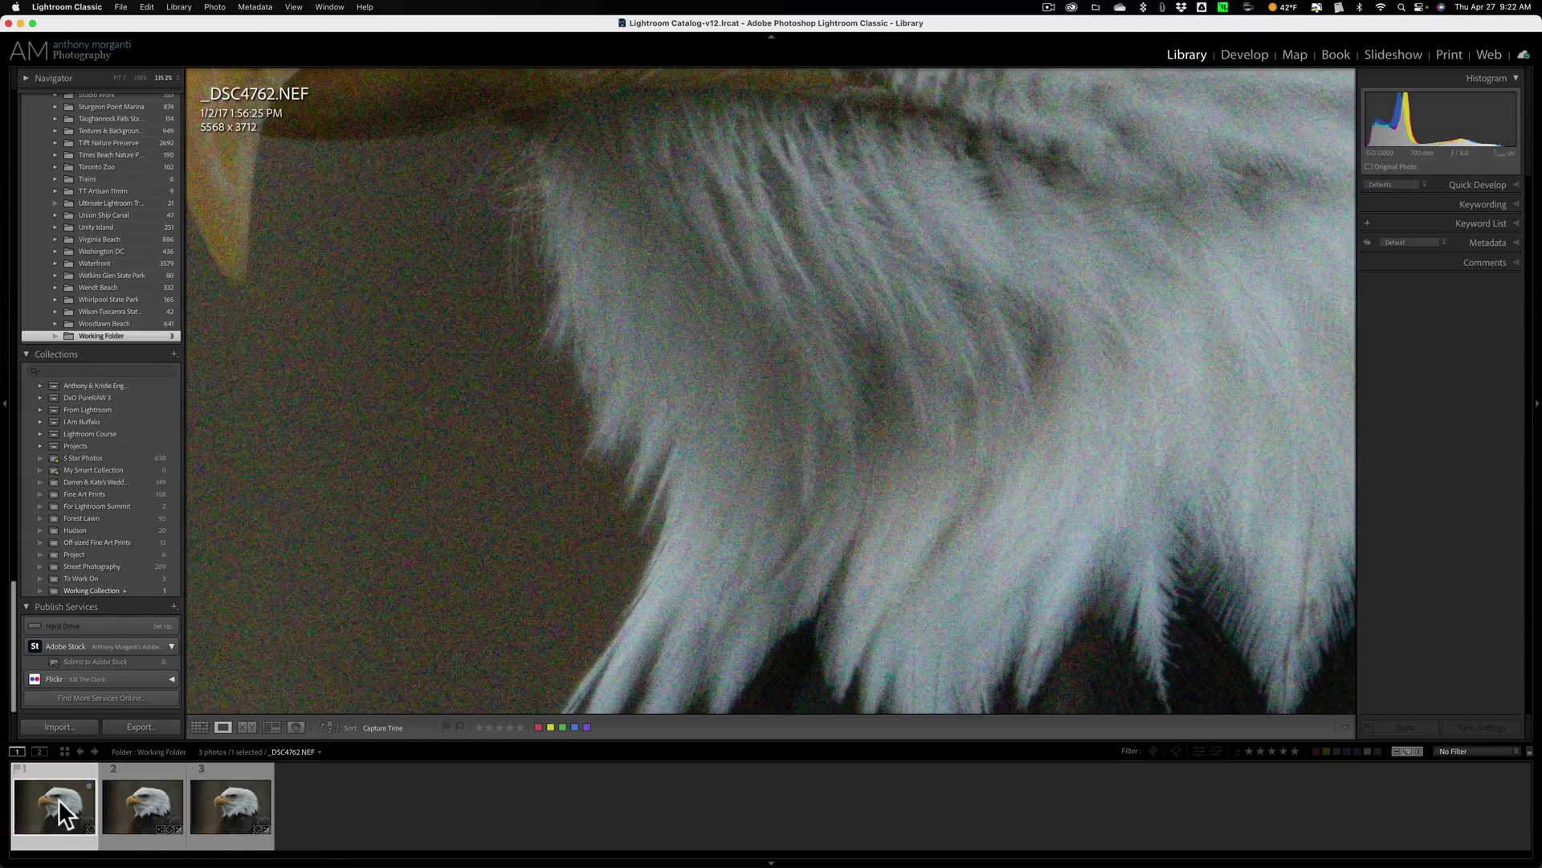
{"action": "left_click", "coordinate": [148, 809]}
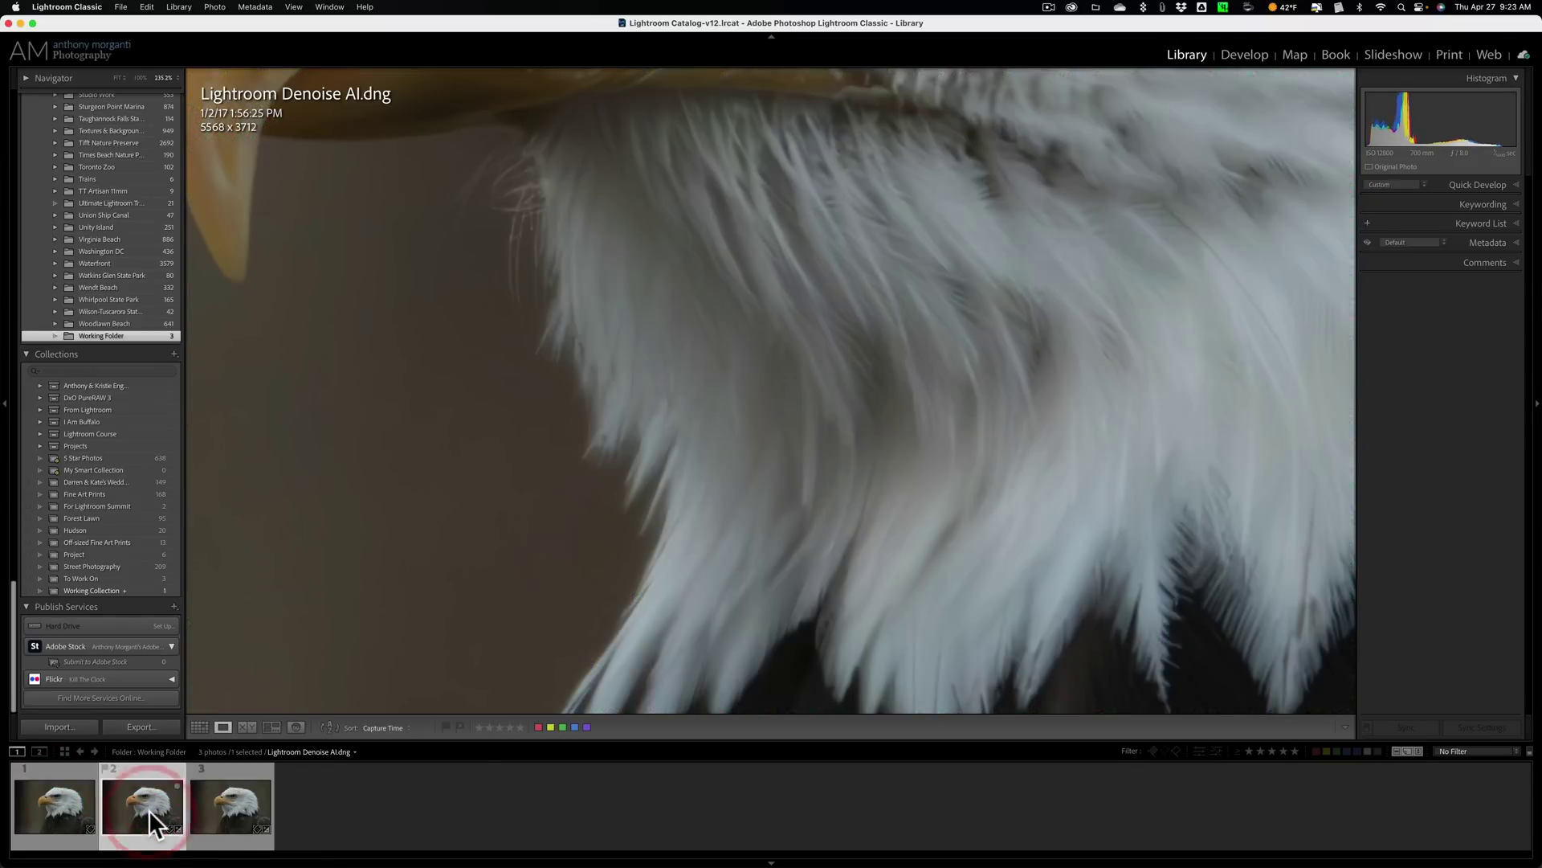
{"action": "left_click", "coordinate": [216, 816]}
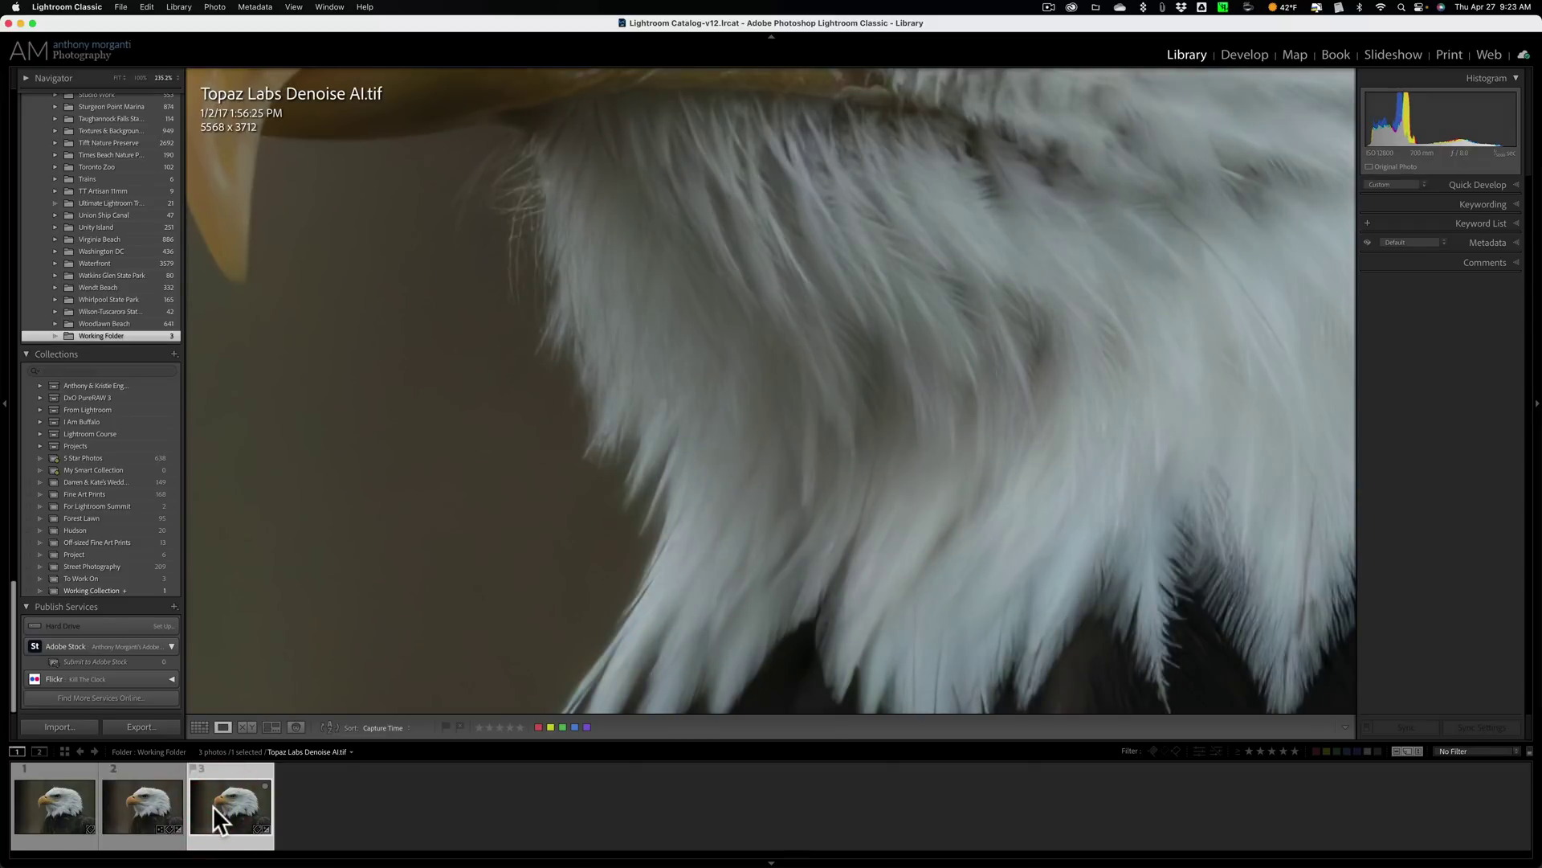
{"action": "left_click", "coordinate": [143, 806]}
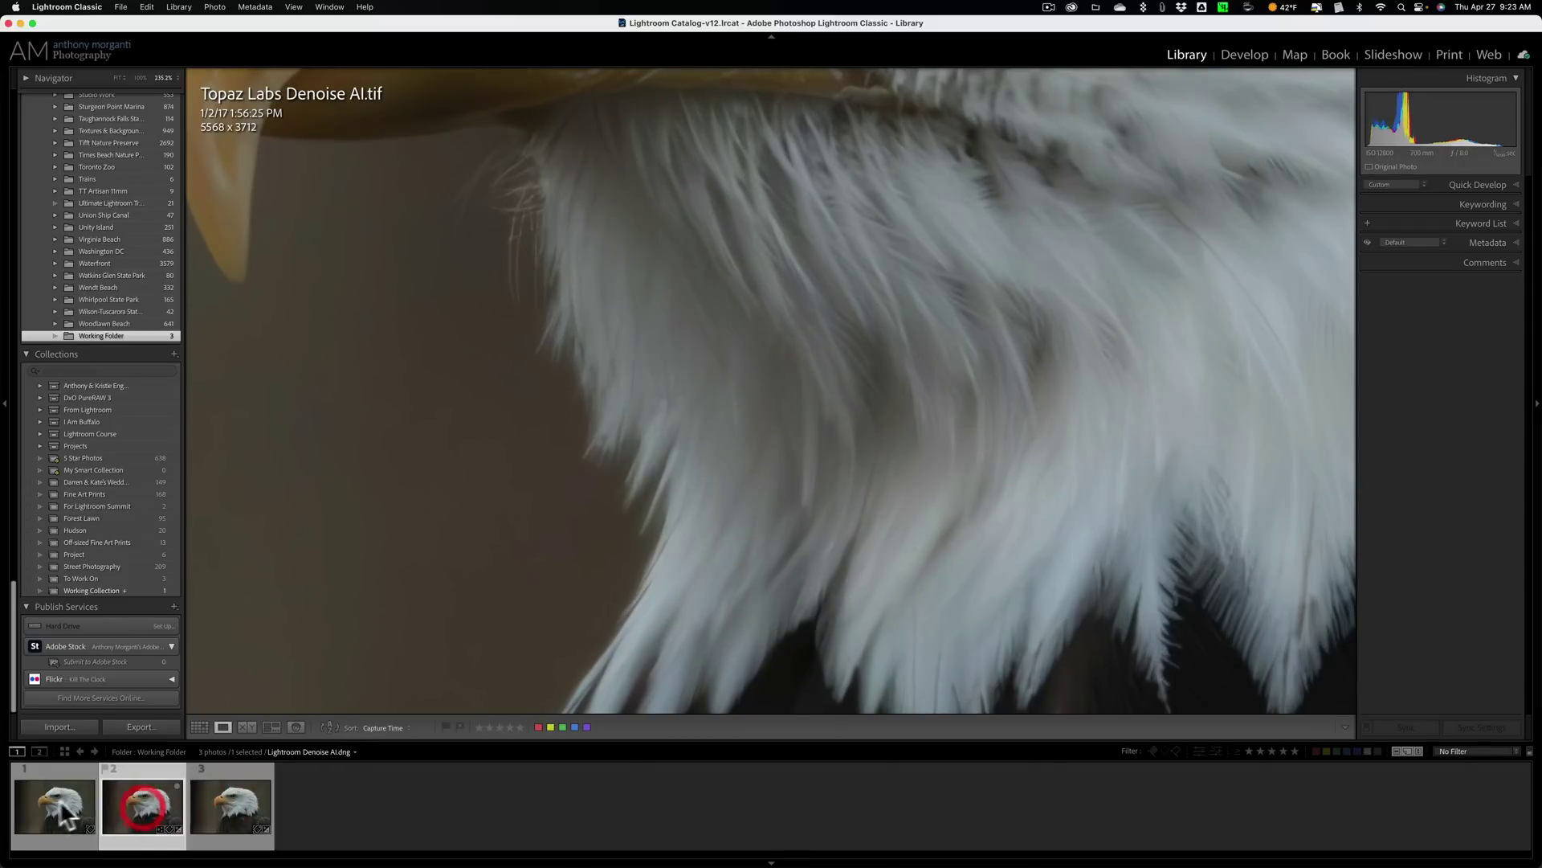
{"action": "left_click", "coordinate": [55, 798]}
{"action": "left_click", "coordinate": [129, 800]}
{"action": "left_click", "coordinate": [211, 801]}
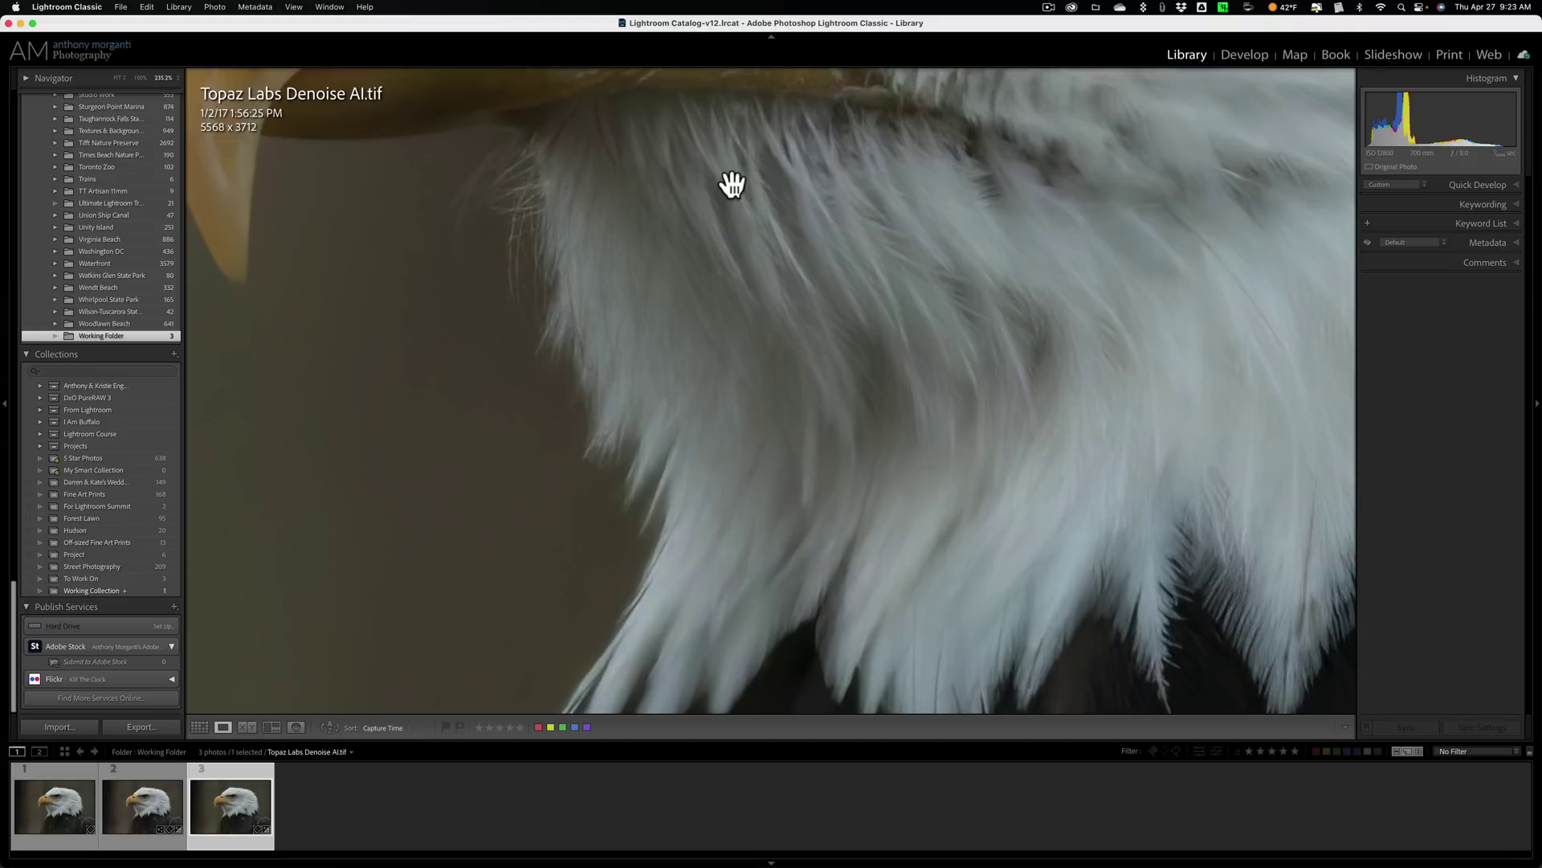
Zoom in on the crown feathers against the background, compare NEF, DNG and TIF, then fit the view.
{"action": "left_click", "coordinate": [731, 186]}
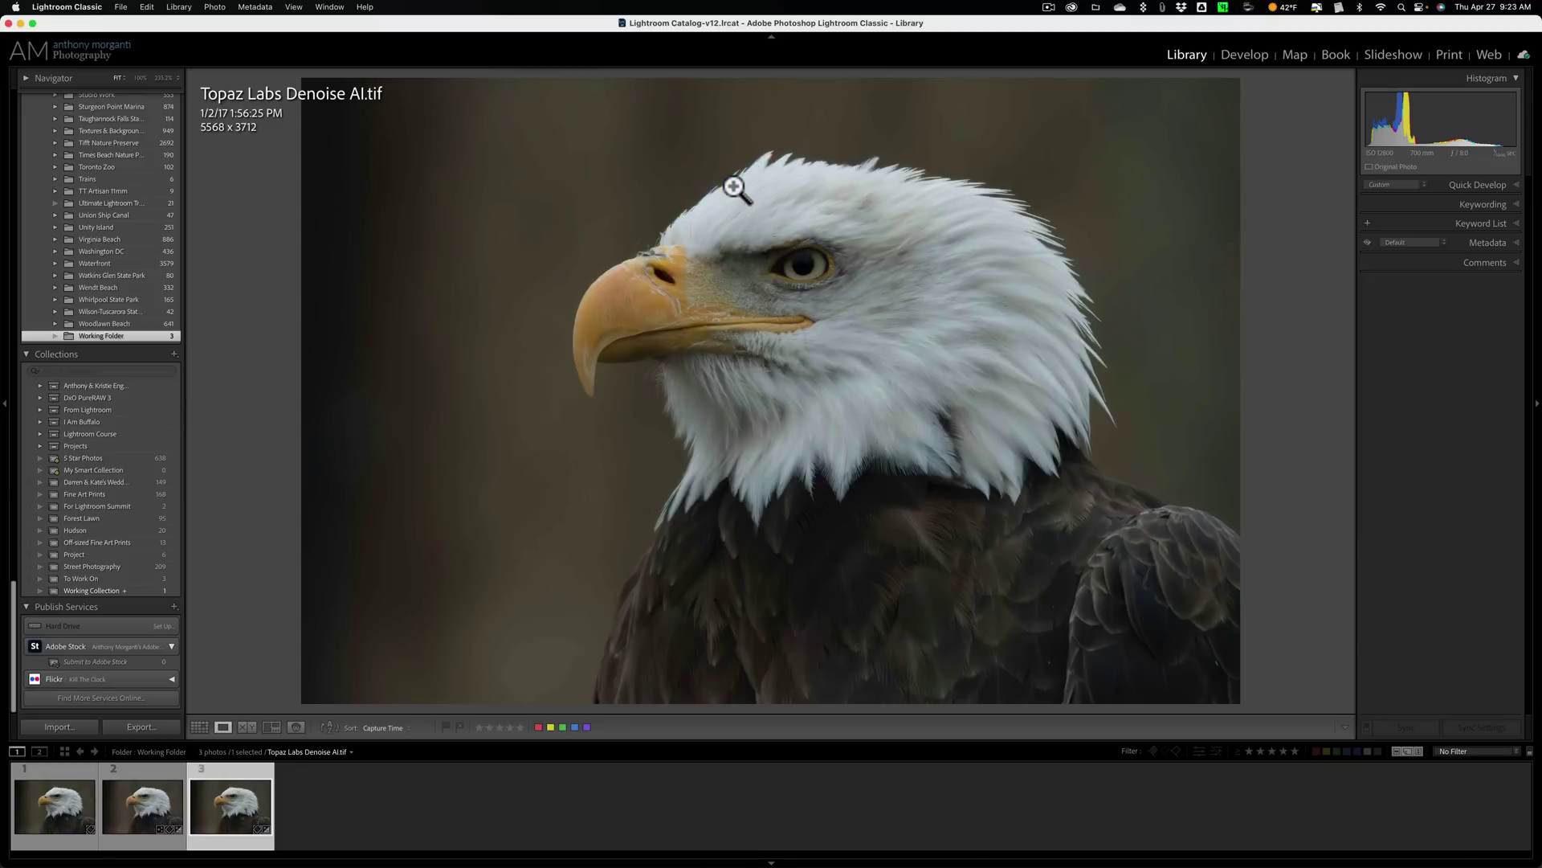
{"action": "left_click_drag", "start_coordinate": [1085, 394], "coordinate": [977, 441]}
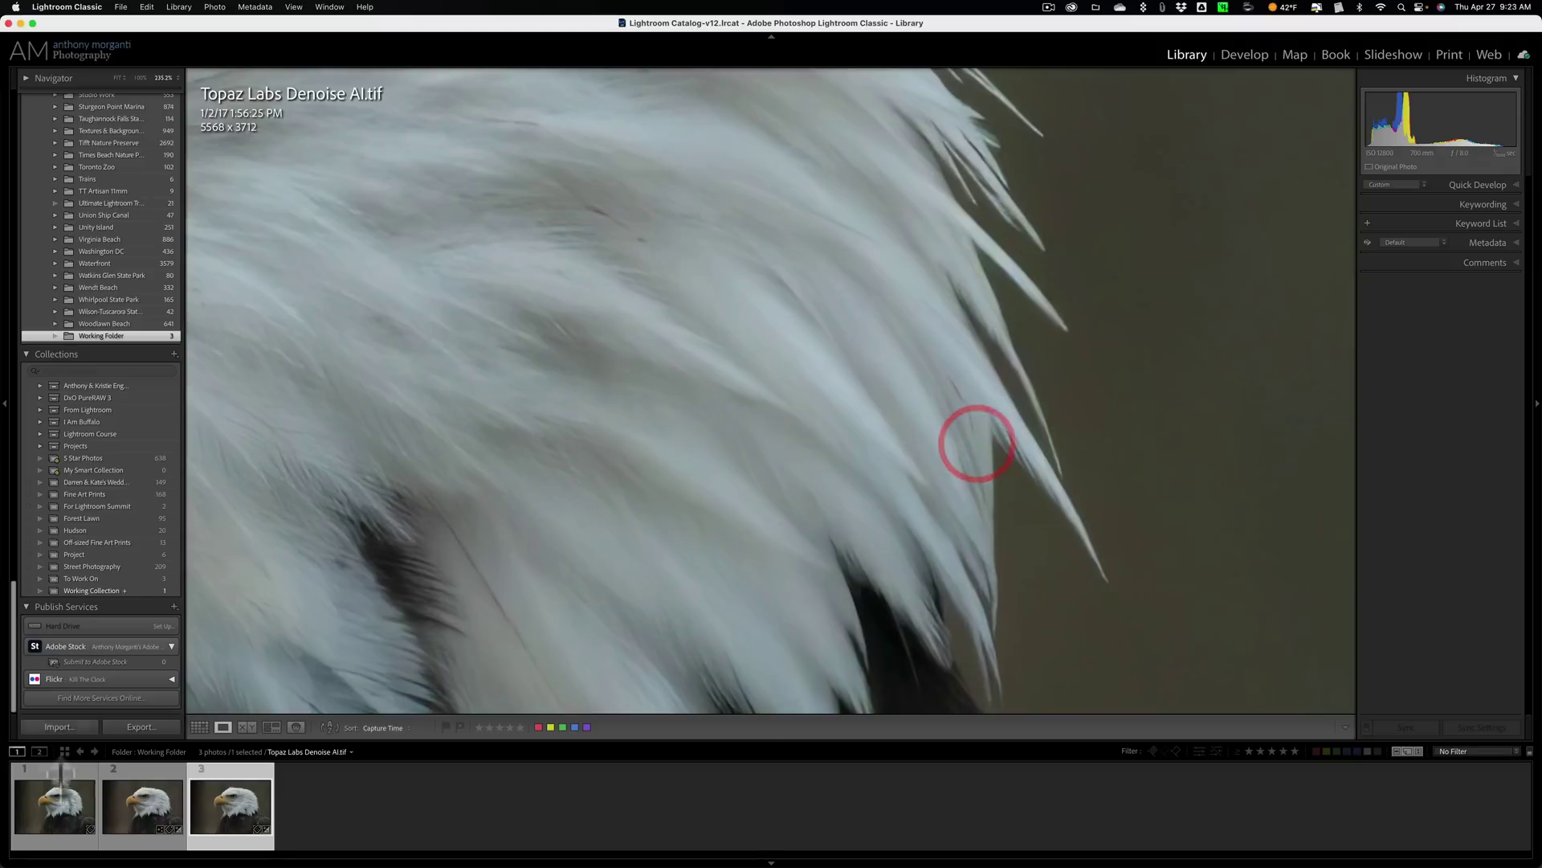
{"action": "left_click", "coordinate": [64, 806]}
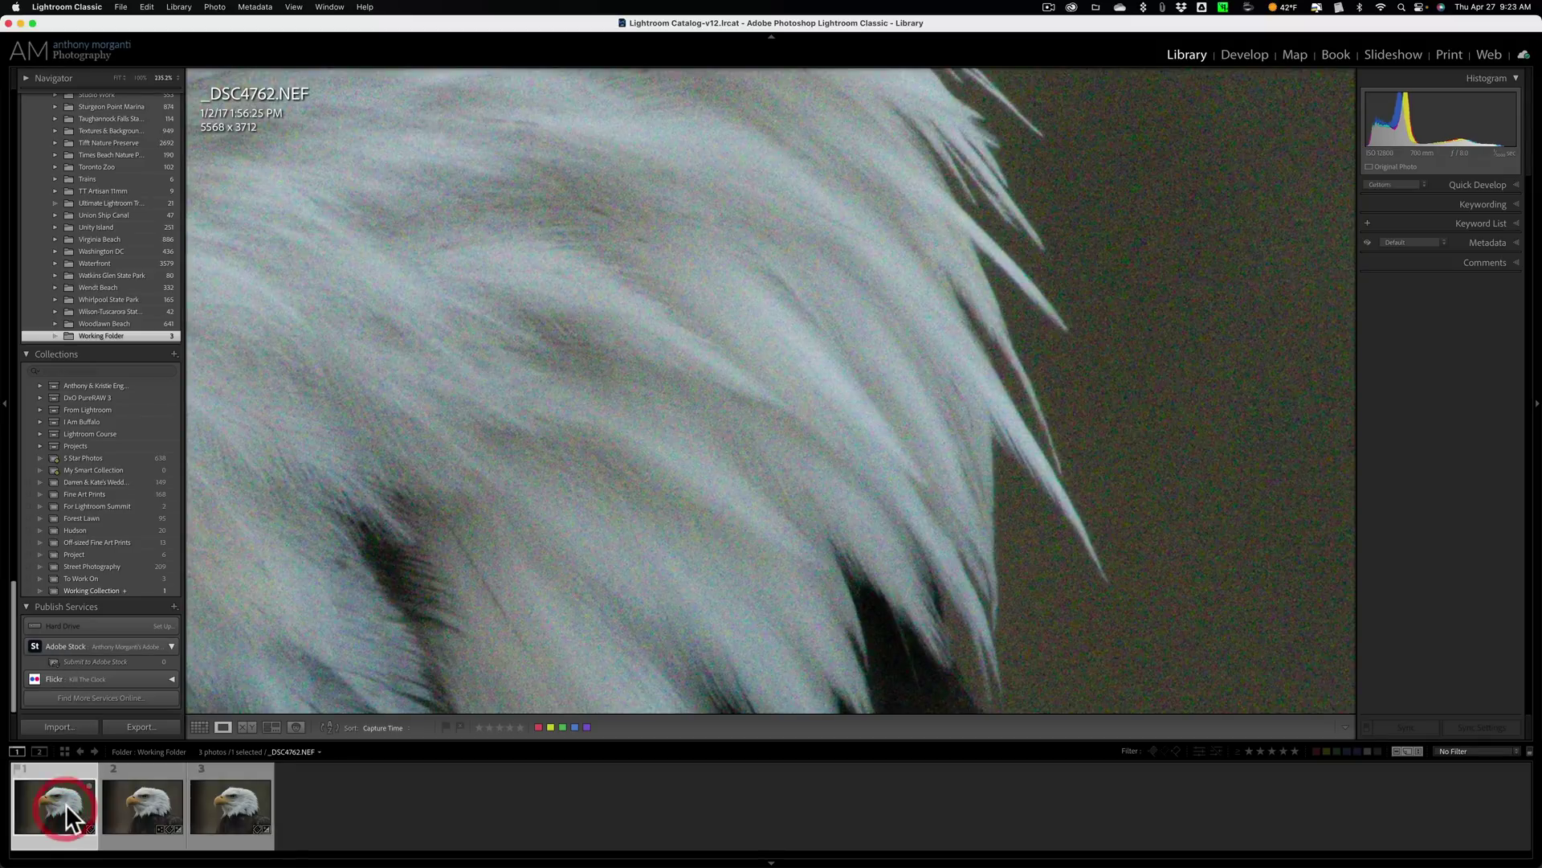
{"action": "left_click", "coordinate": [157, 804]}
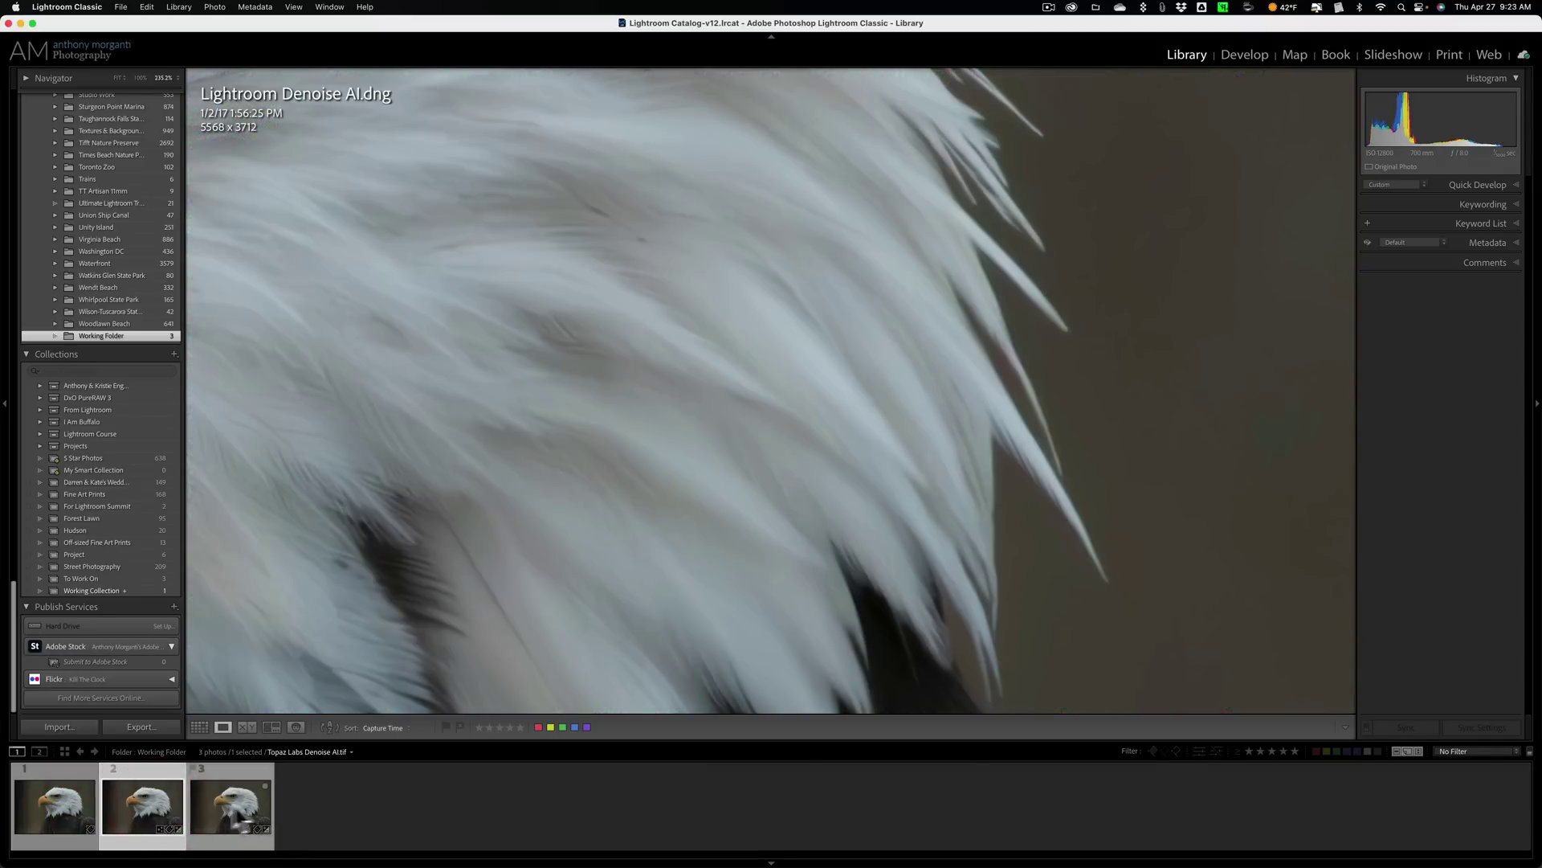
{"action": "left_click", "coordinate": [239, 803]}
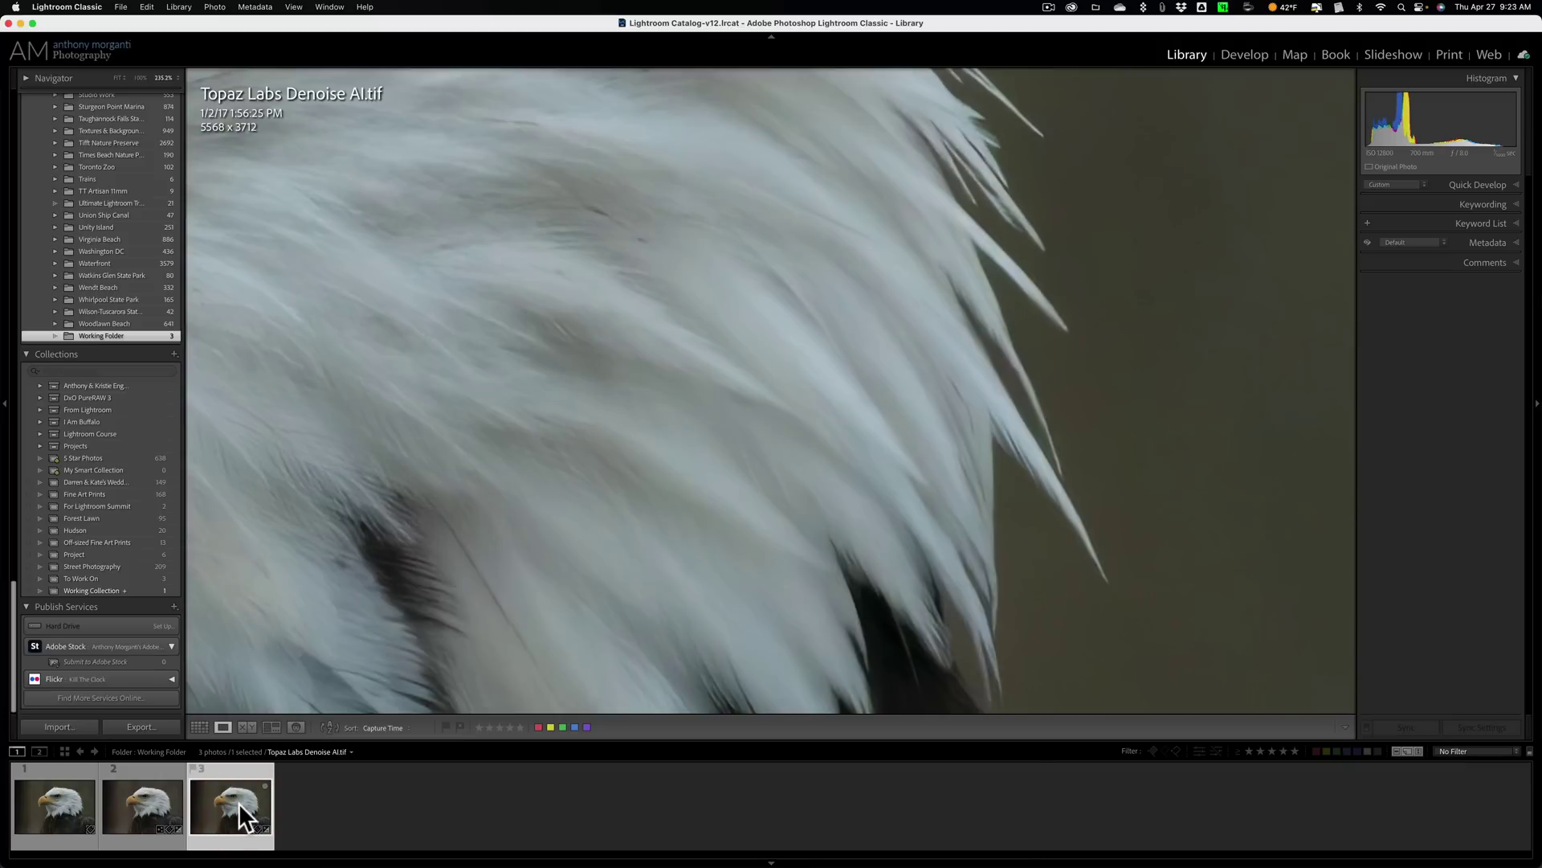
{"action": "left_click", "coordinate": [148, 797]}
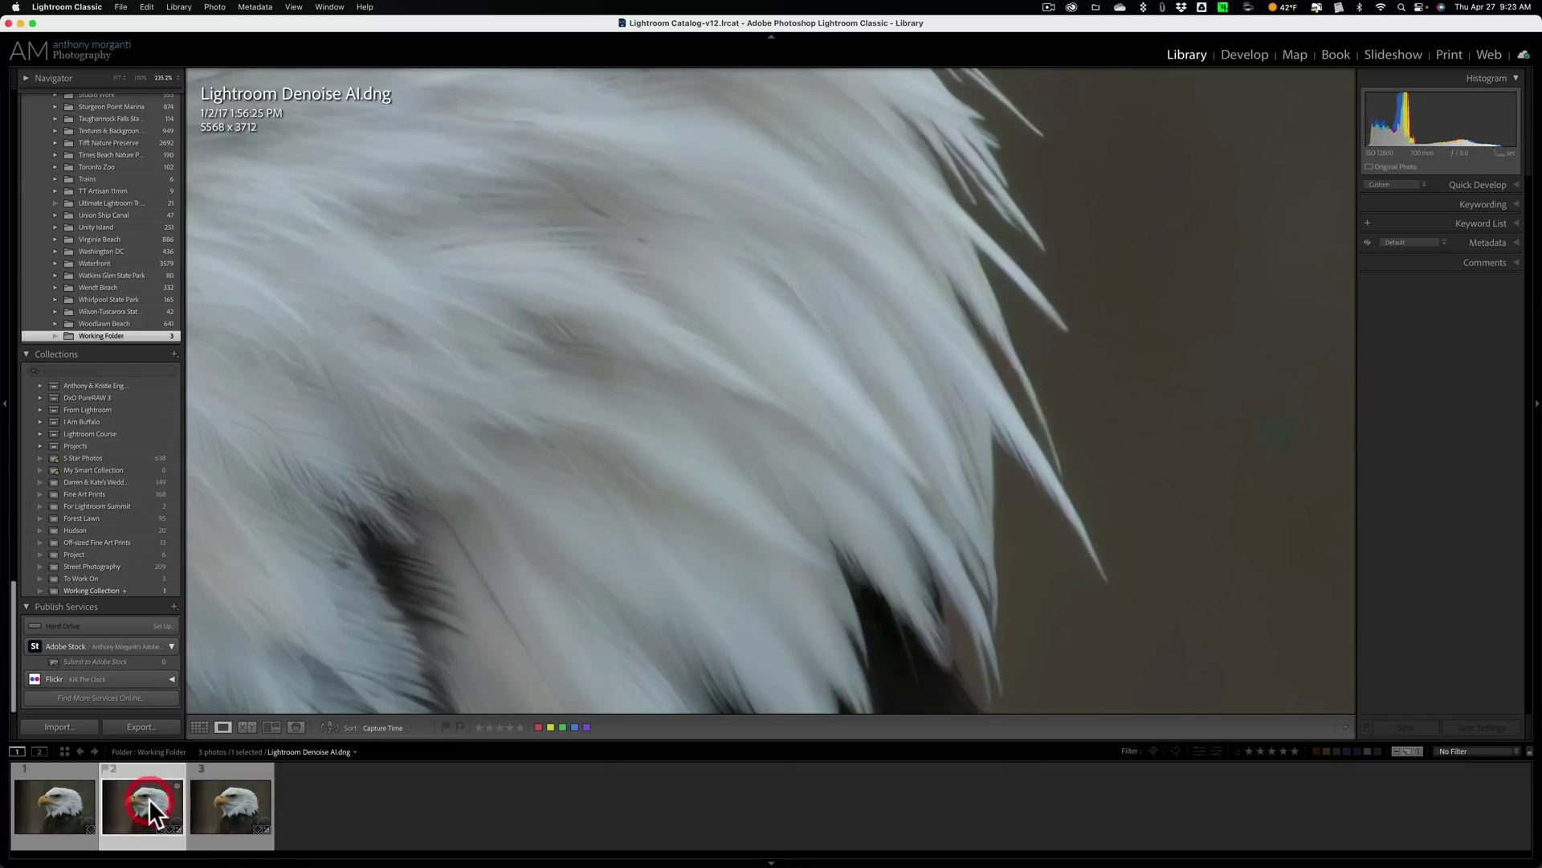
{"action": "left_click", "coordinate": [224, 810]}
{"action": "left_click", "coordinate": [653, 330]}
Zoom to the eagle's eye and beak, compare NEF, DNG and TIF, ending on the Topaz version.
{"action": "left_click", "coordinate": [837, 298]}
{"action": "left_click_drag", "start_coordinate": [833, 292], "coordinate": [913, 407]}
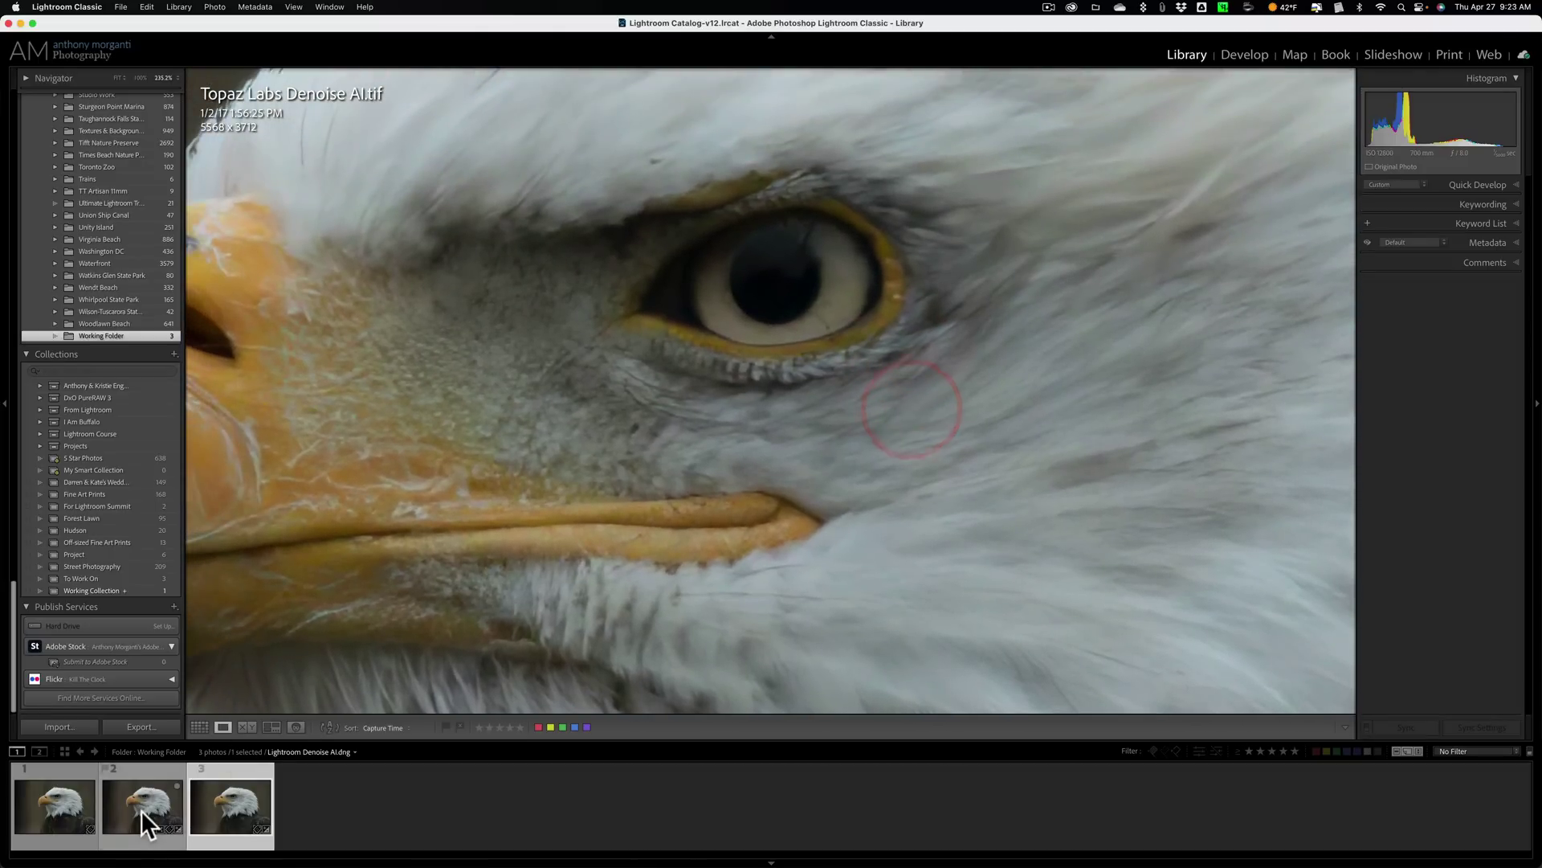
{"action": "left_click", "coordinate": [67, 808]}
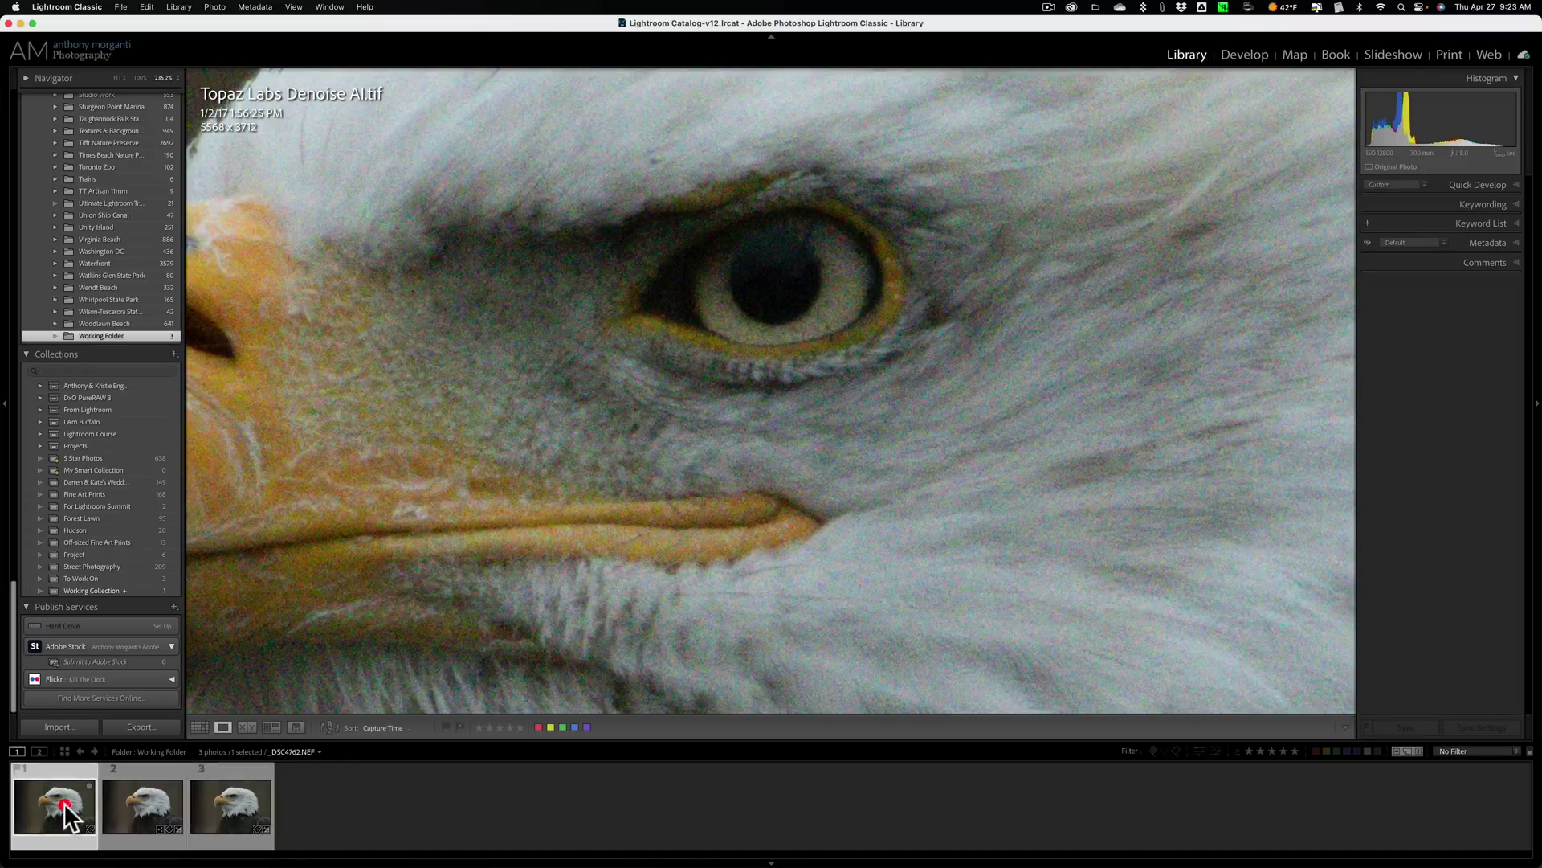
{"action": "left_click", "coordinate": [141, 803]}
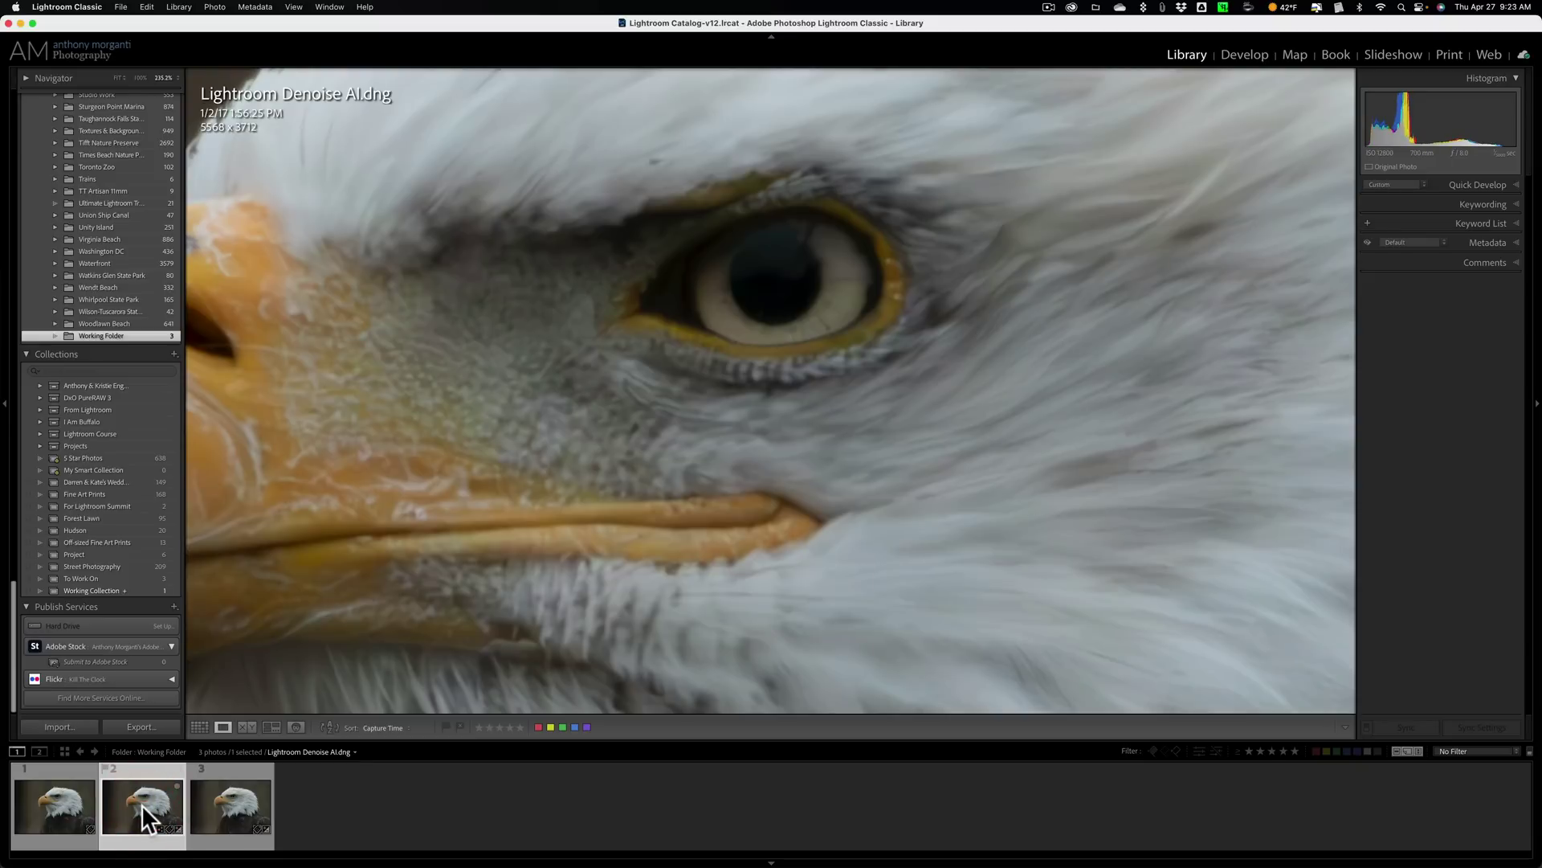
{"action": "left_click", "coordinate": [228, 804]}
{"action": "left_click", "coordinate": [228, 803]}
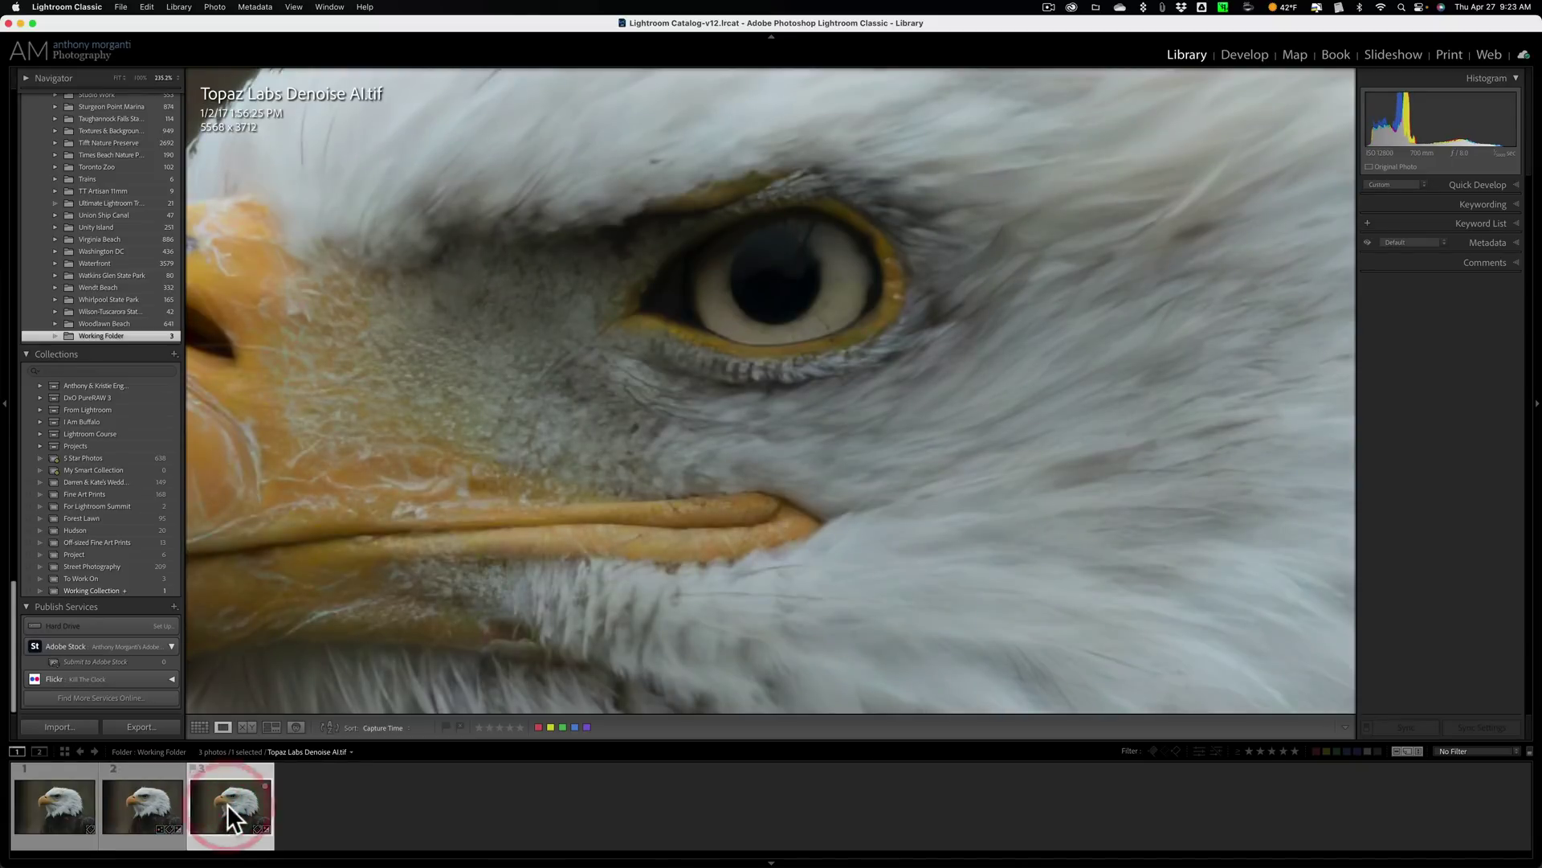
{"action": "left_click", "coordinate": [163, 802]}
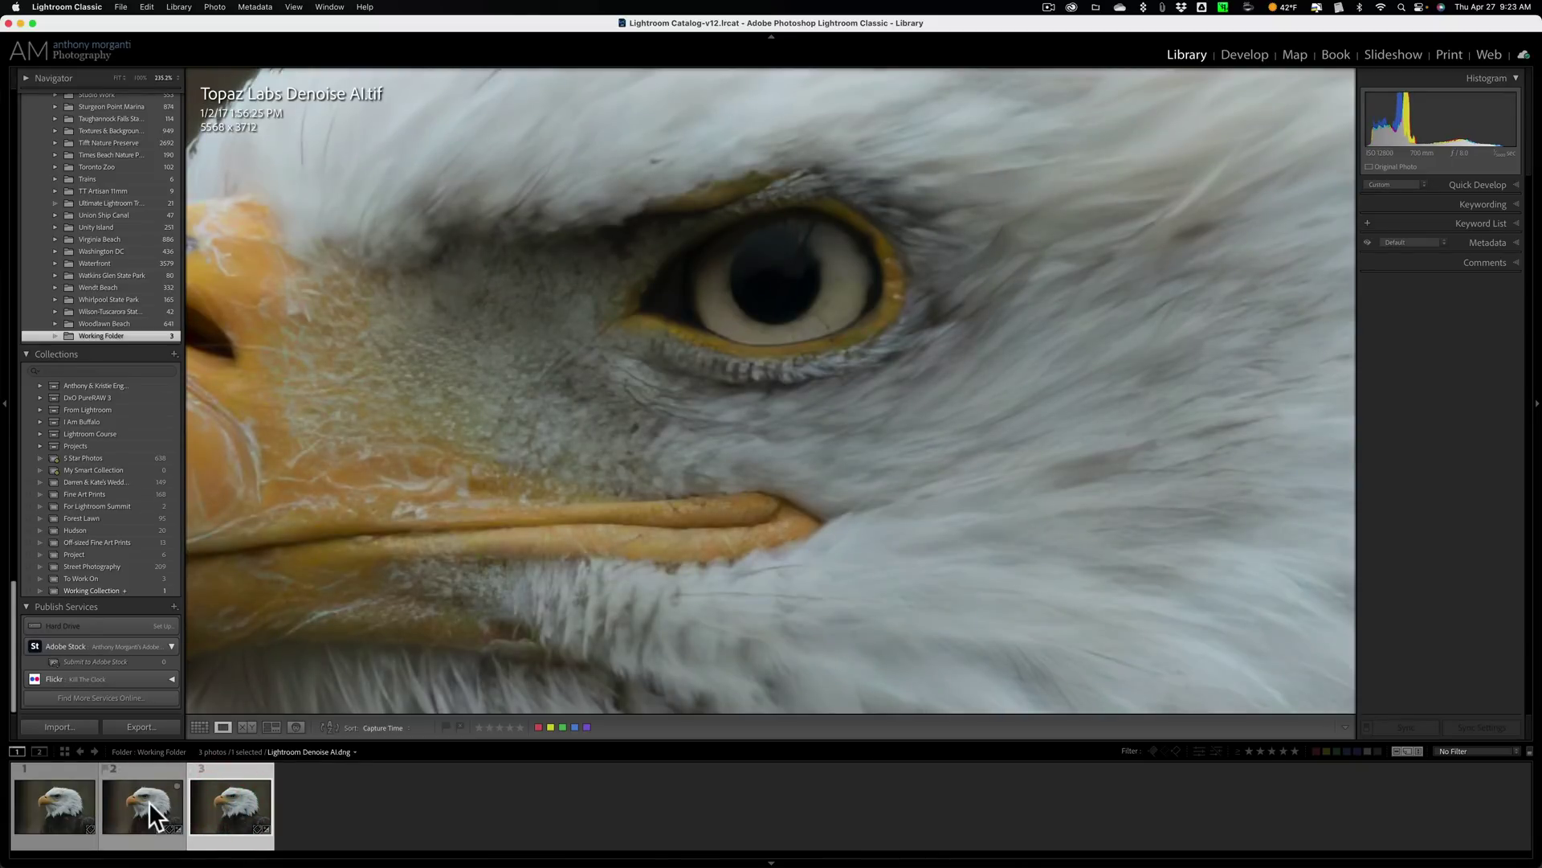
{"action": "left_click", "coordinate": [148, 802]}
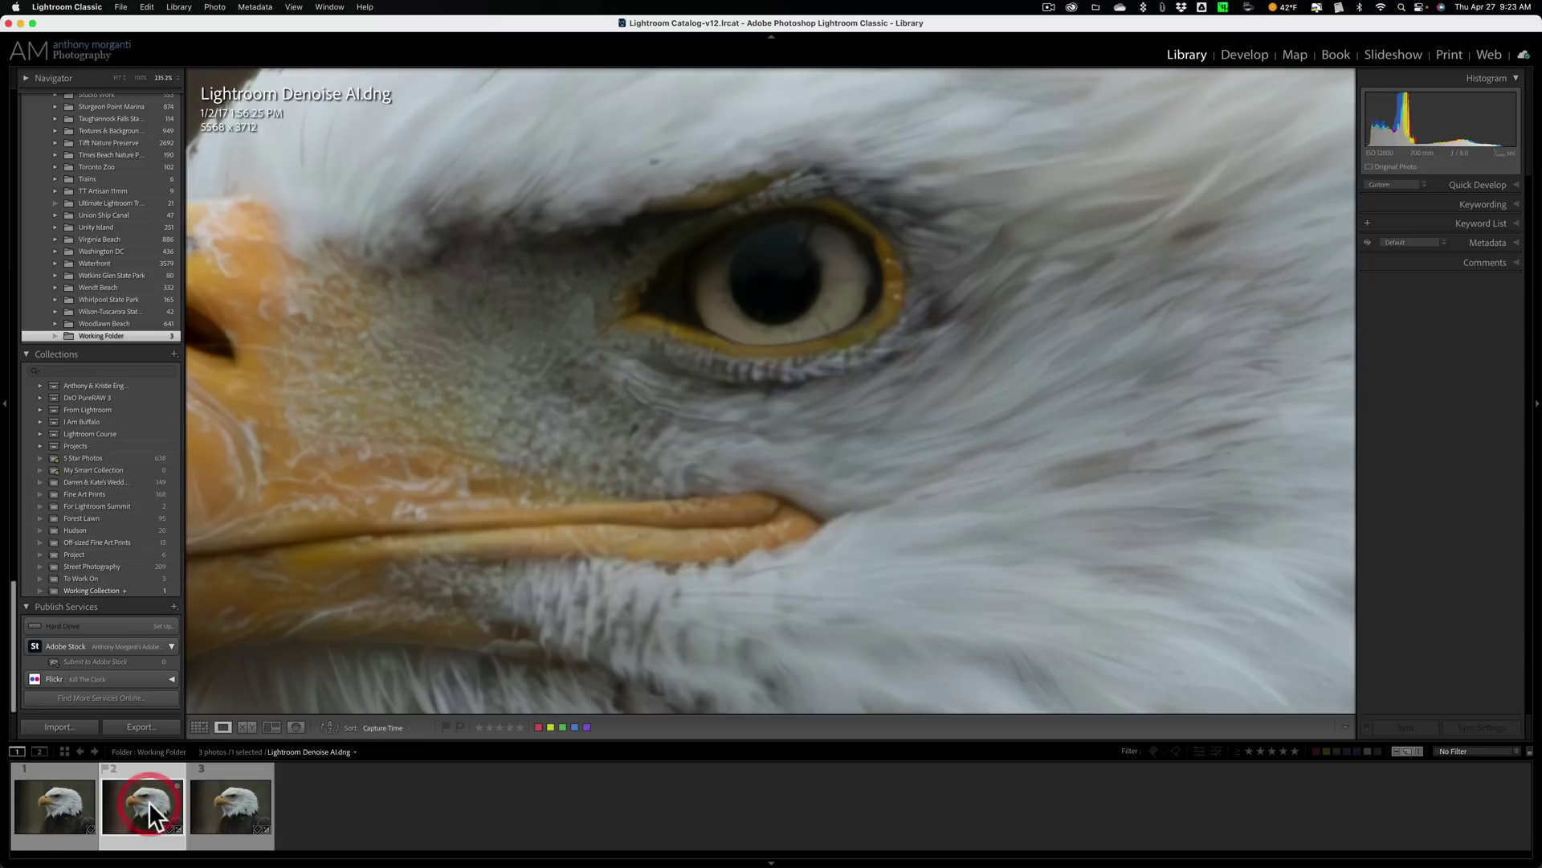
{"action": "left_click", "coordinate": [223, 800]}
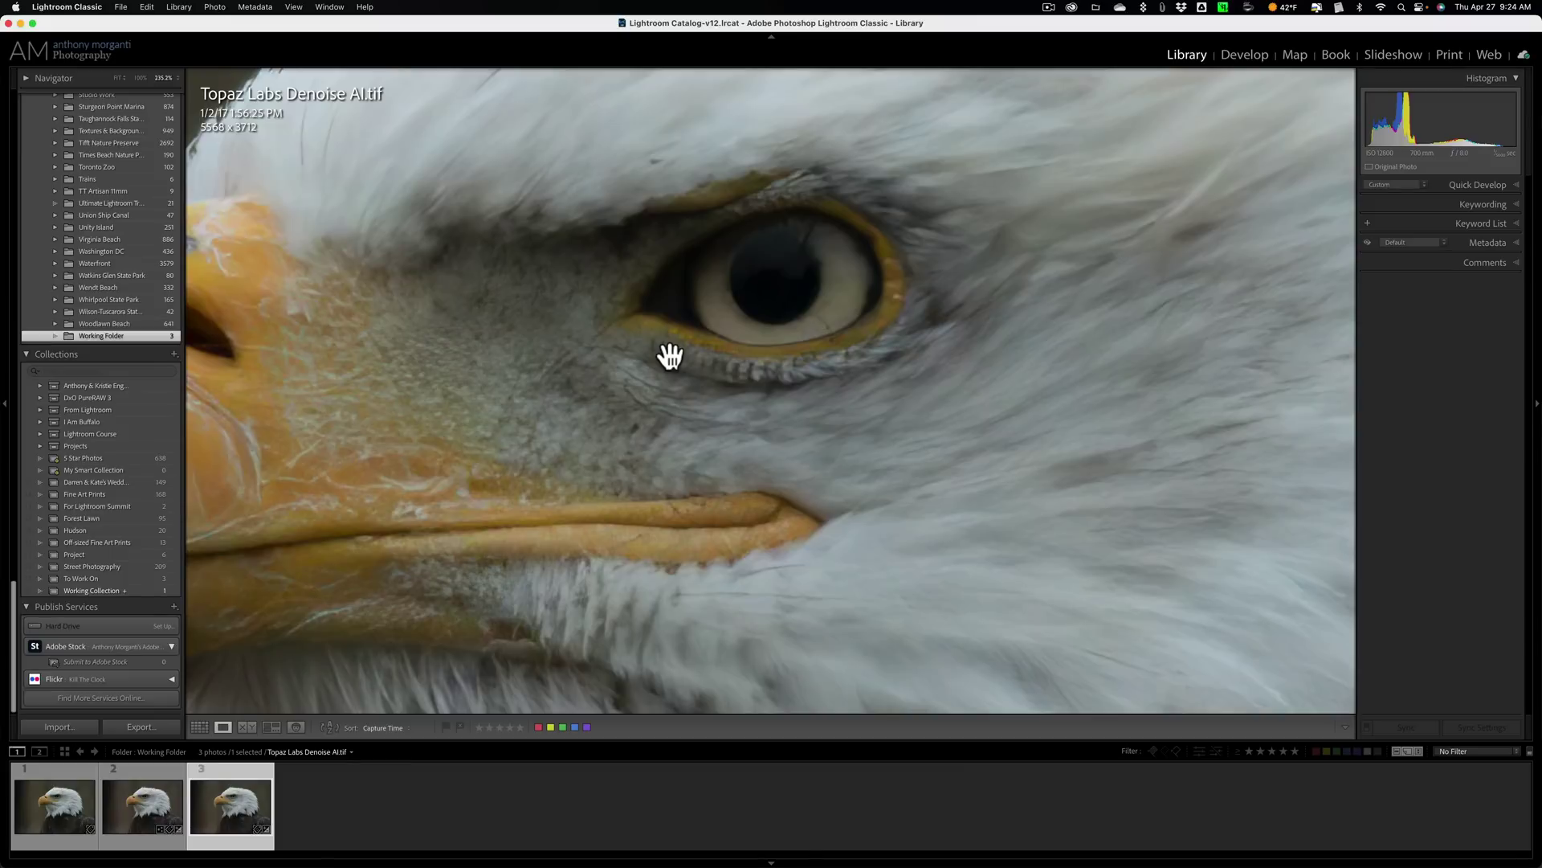
Fit the whole eagle and step through the DNG and Topaz TIF, ending on the original NEF.
{"action": "left_click", "coordinate": [670, 356]}
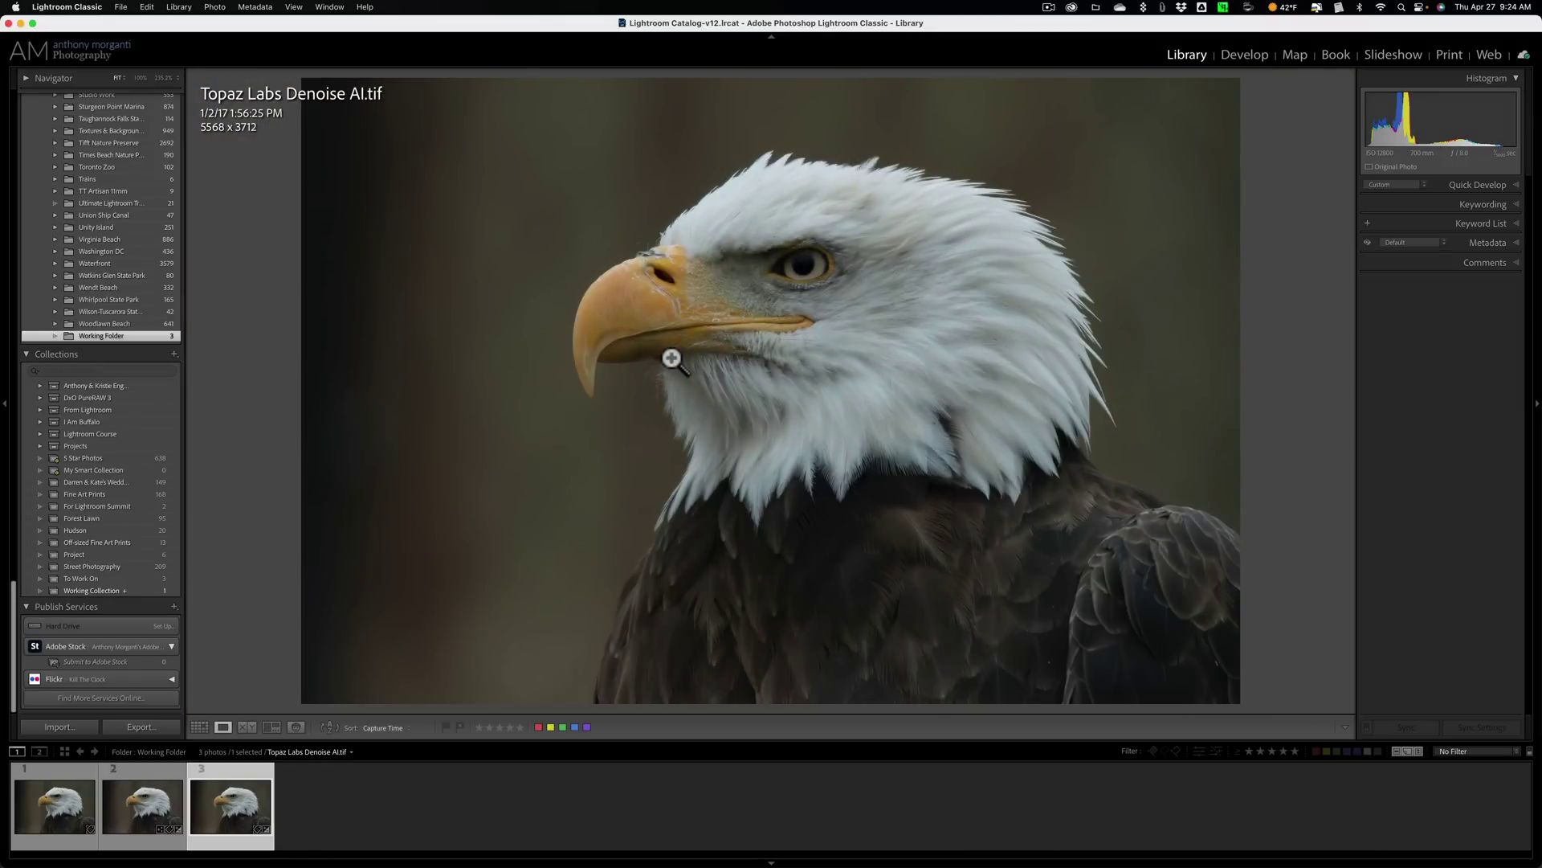
{"action": "left_click", "coordinate": [151, 796]}
{"action": "left_click", "coordinate": [232, 793]}
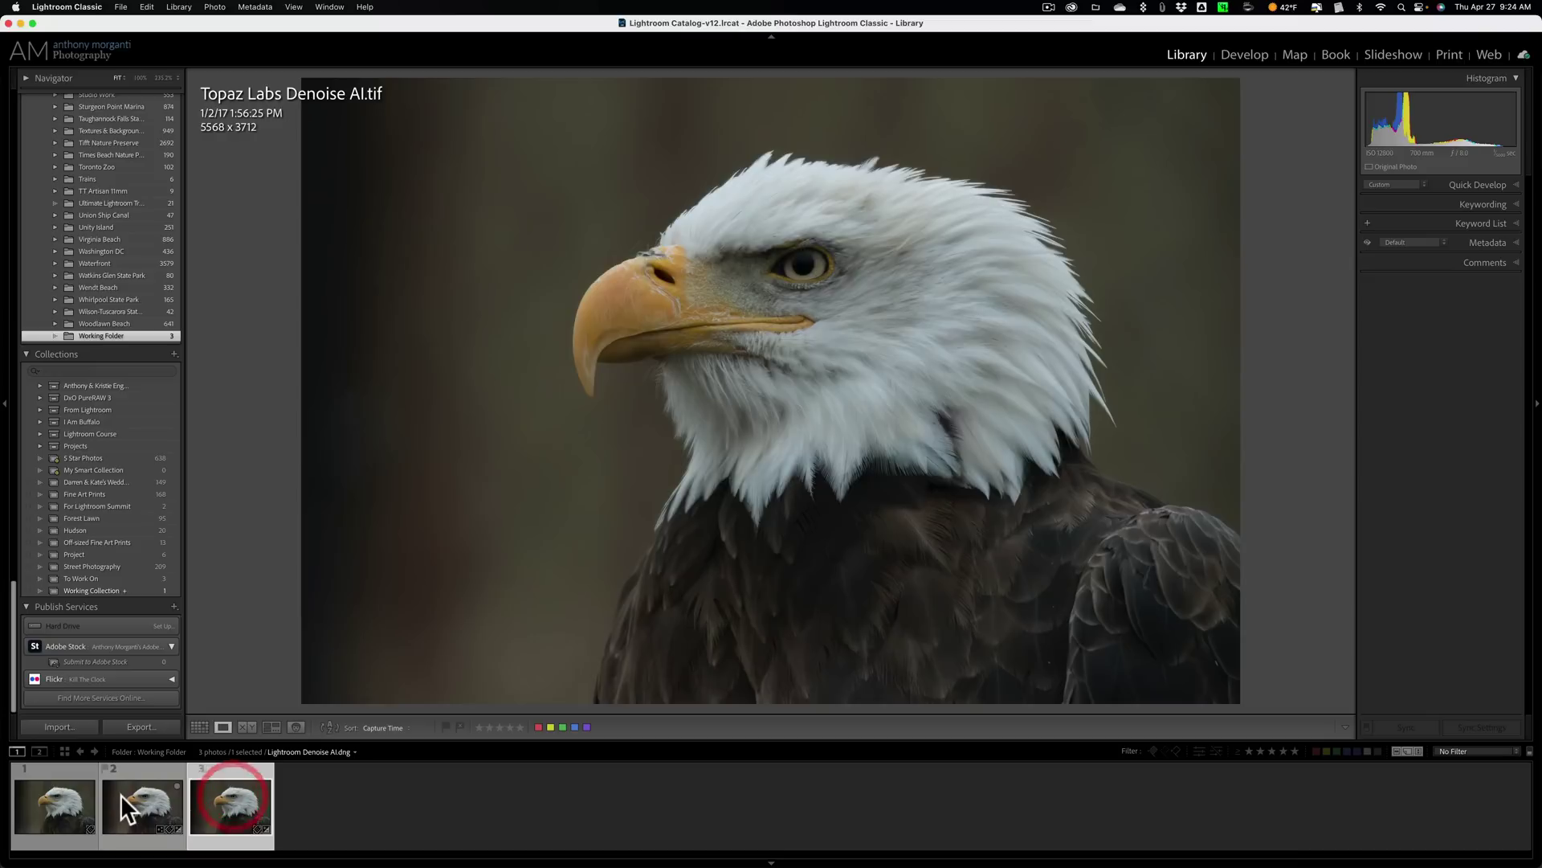
{"action": "left_click", "coordinate": [121, 794]}
{"action": "left_click", "coordinate": [57, 801]}
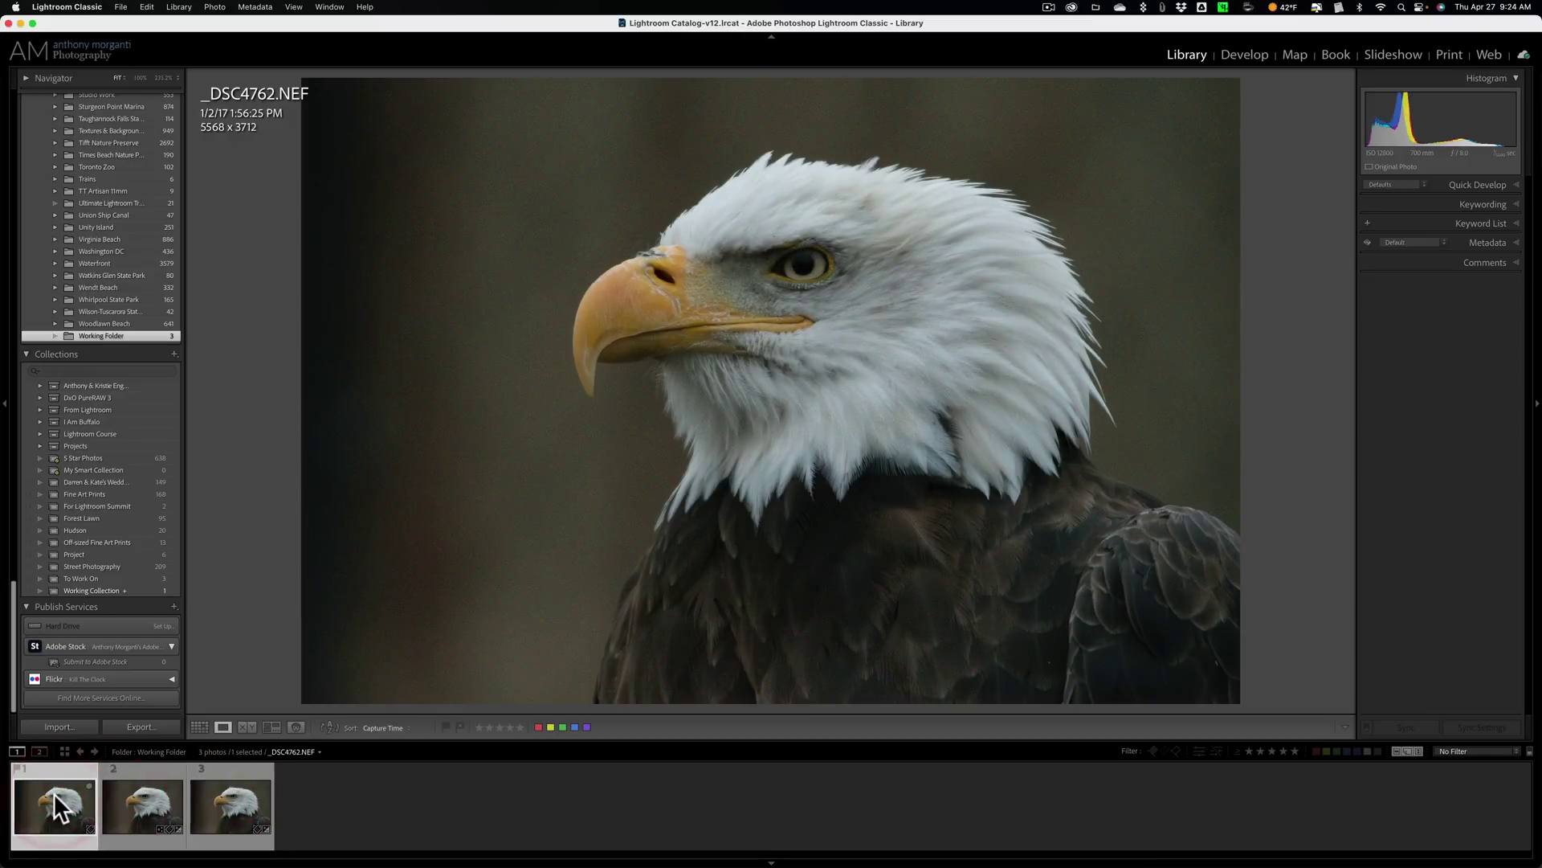